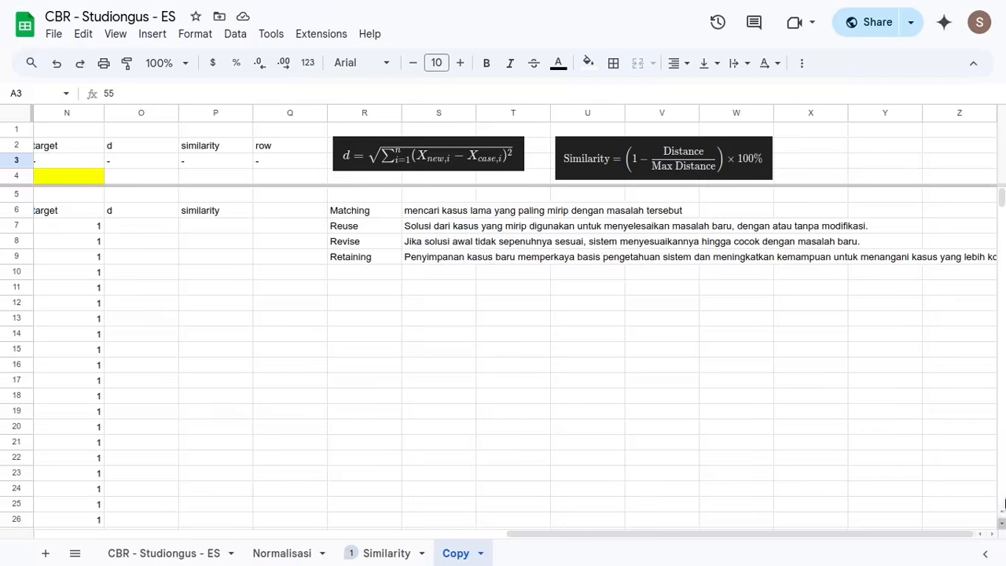
- Examine the four CBR stages in R6:R9 of the Copy sheet and look over the Normalisasi and Similarity sheets
left_click_drag(344, 215, 349, 260)
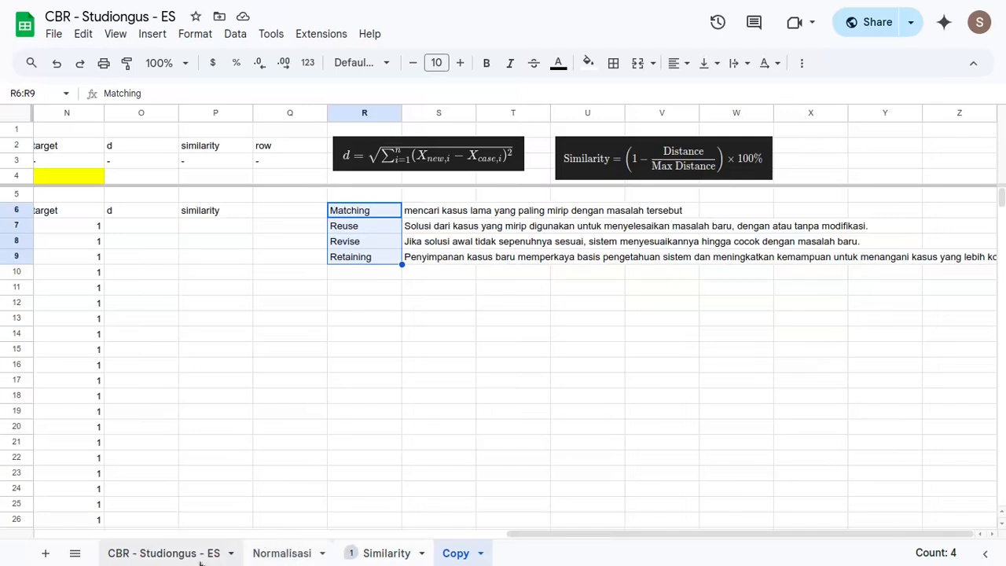
left_click(276, 555)
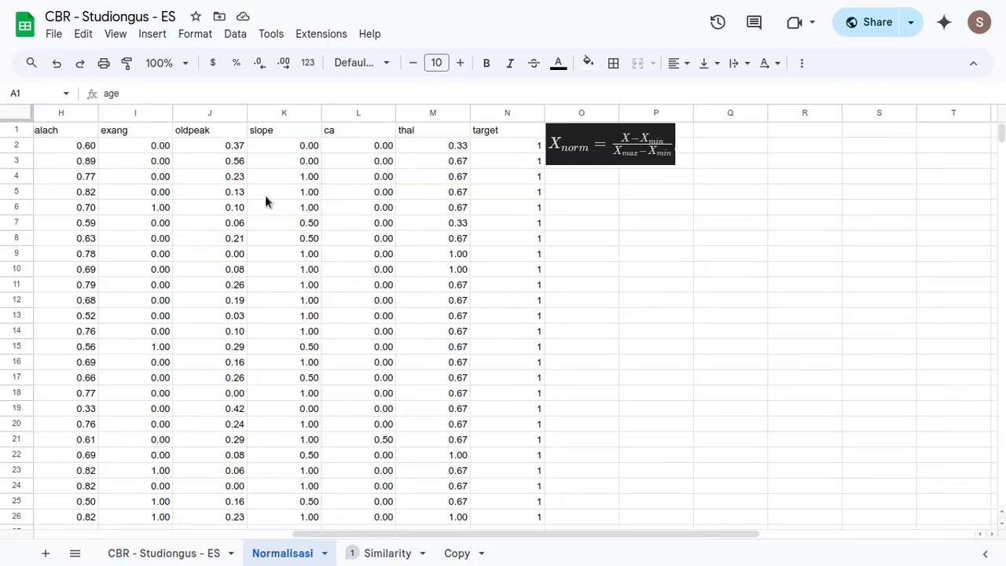
left_click(387, 553)
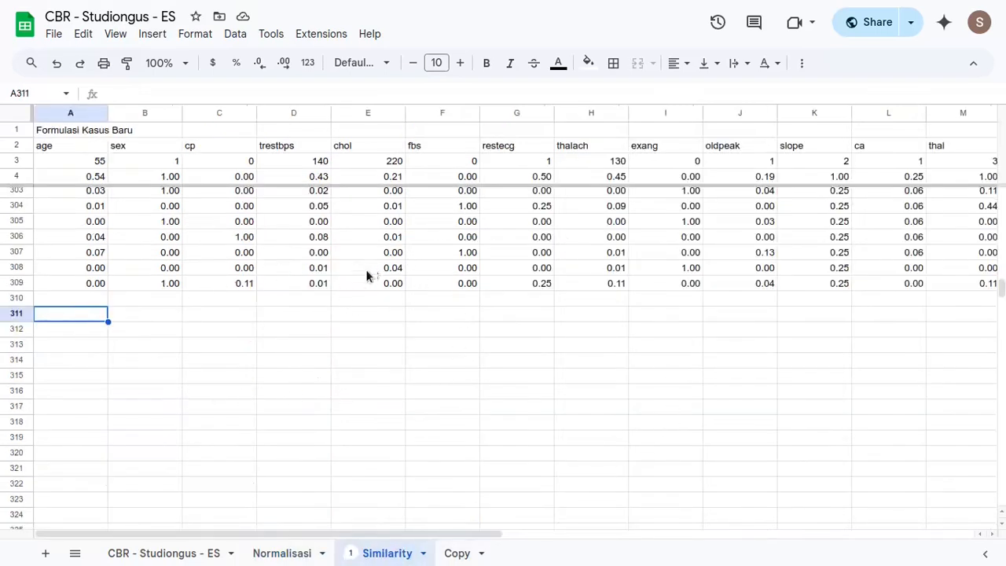
left_click(457, 553)
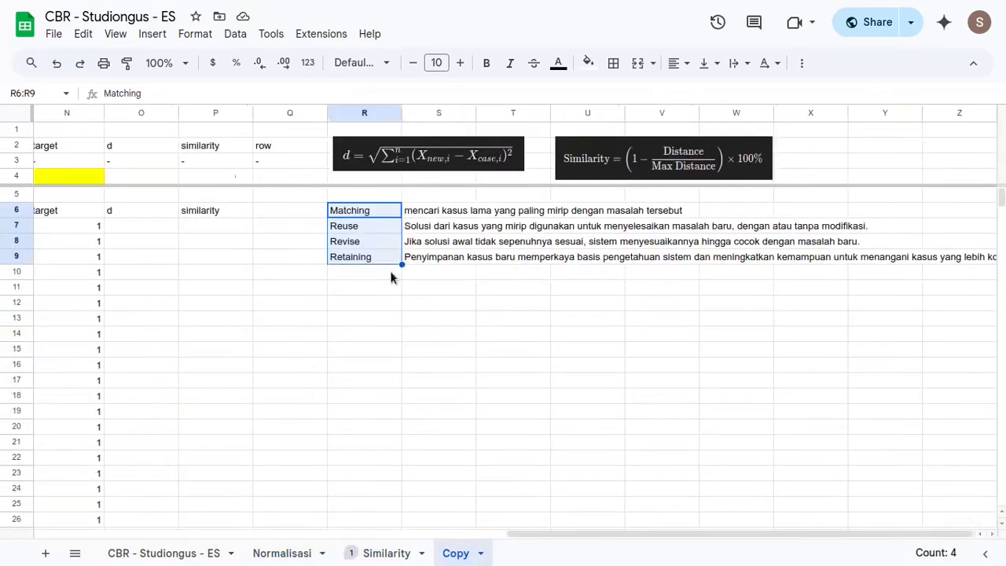
- Examine the empty d, similarity and row result cells O4:Q4 of the Copy sheet alongside the distance and similarity formulas
scroll(382, 255, "right", 2)
left_click_drag(130, 176, 269, 178)
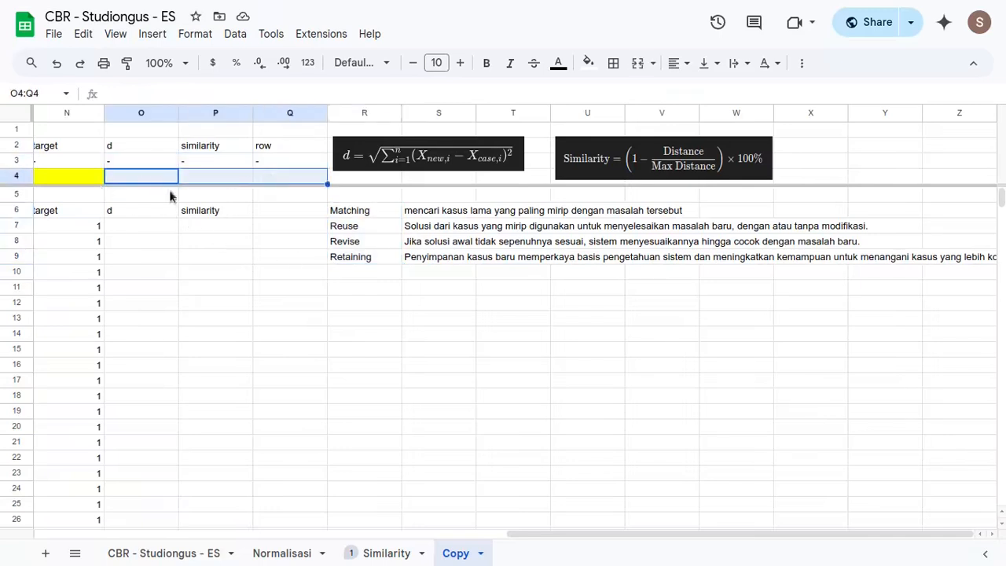
left_click(141, 184)
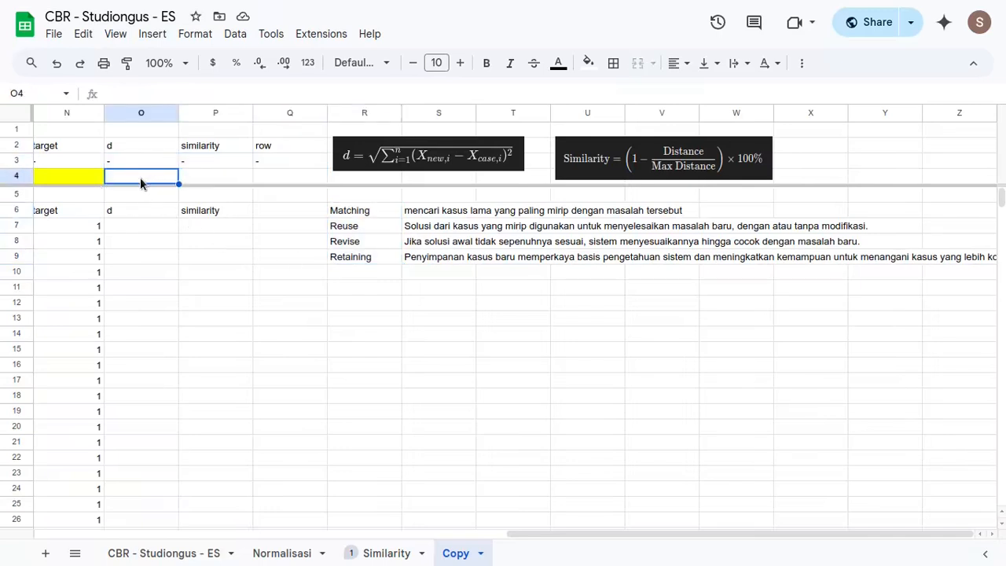
scroll(142, 183, "left", 2)
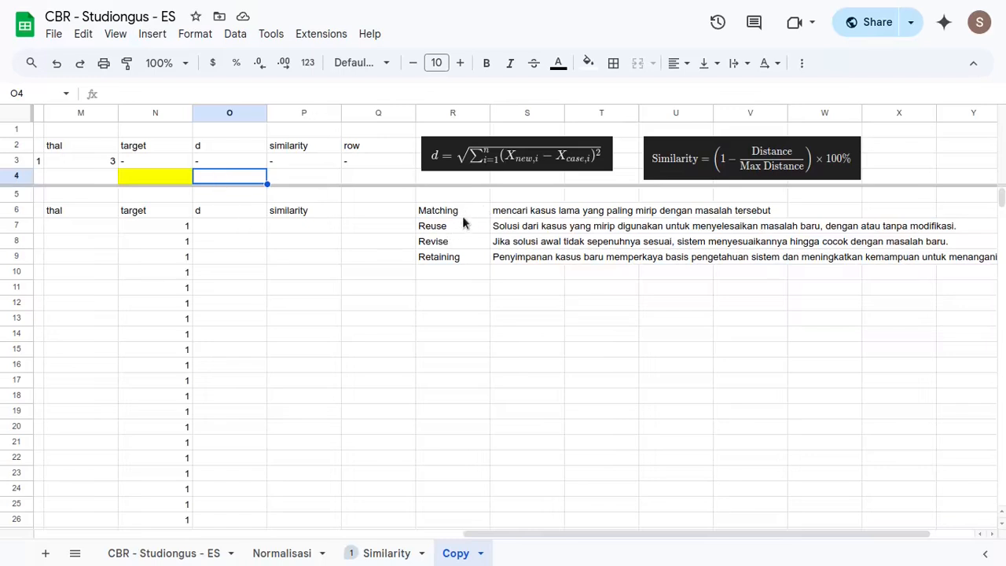
scroll(452, 226, "left", 5)
scroll(452, 228, "right", 4)
scroll(453, 230, "right", 3)
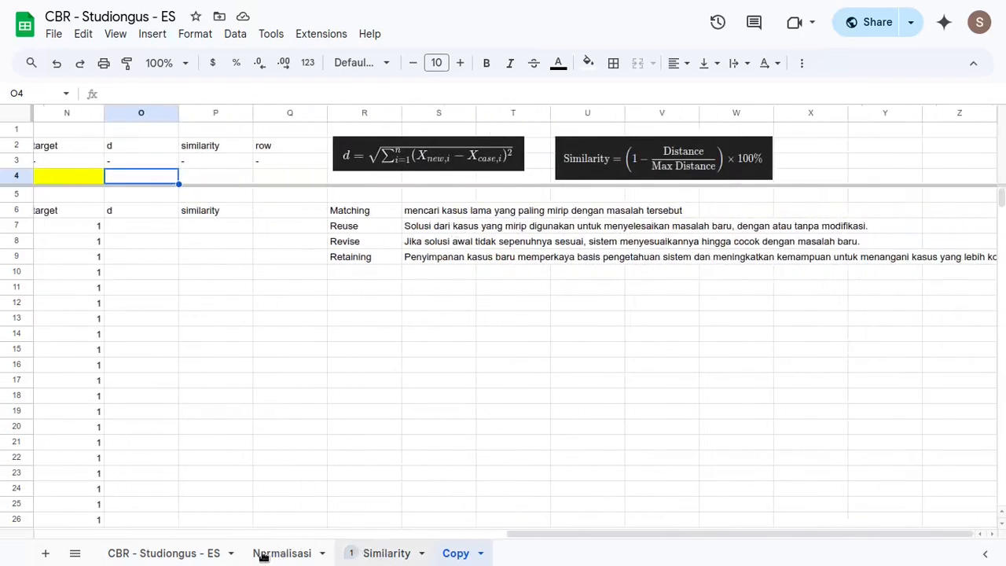
- Open the source data sheet and read the licence's sharing and adaptation terms on the UCI Heart Disease dataset page
left_click(165, 553)
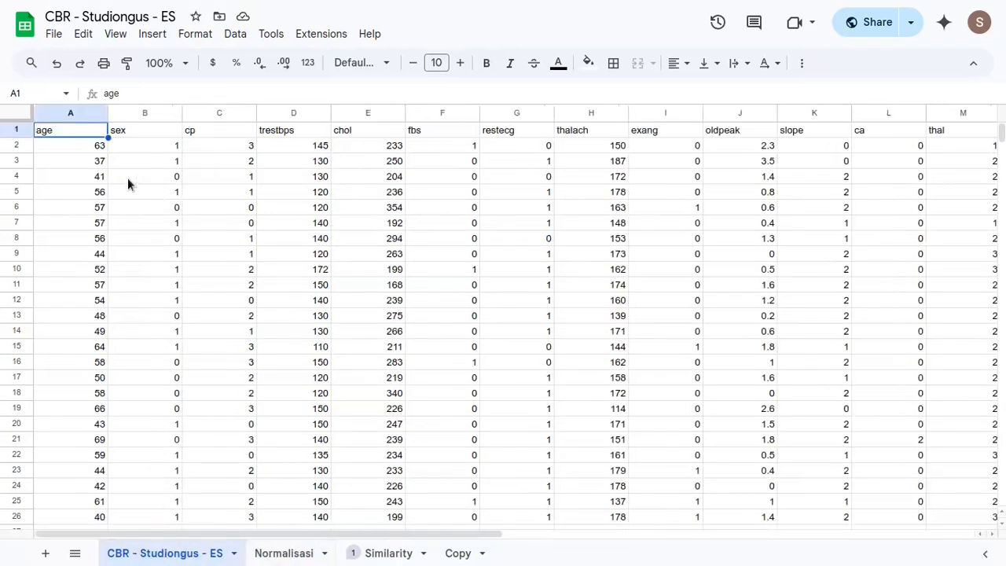
left_click(68, 149)
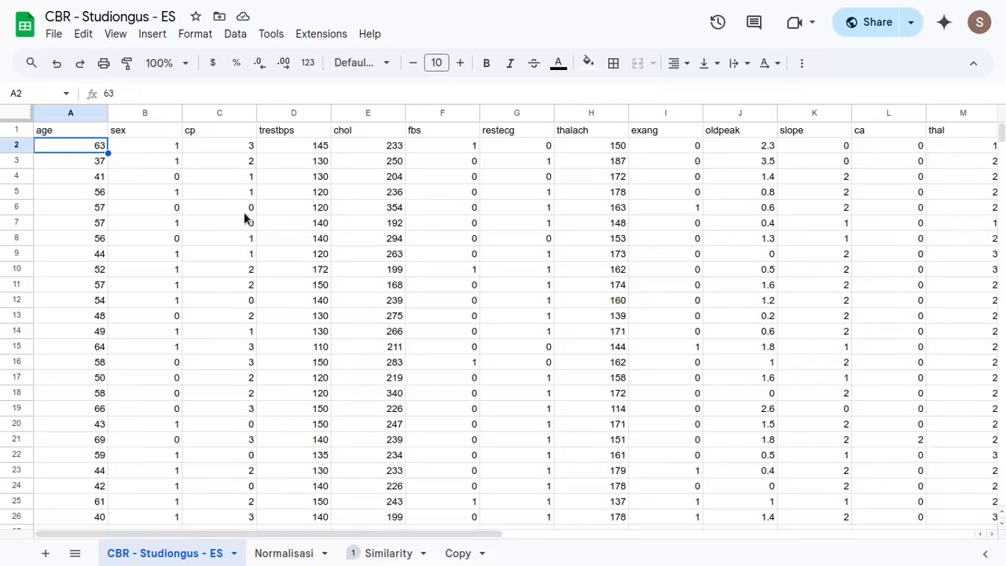
key("ctrl+Tab")
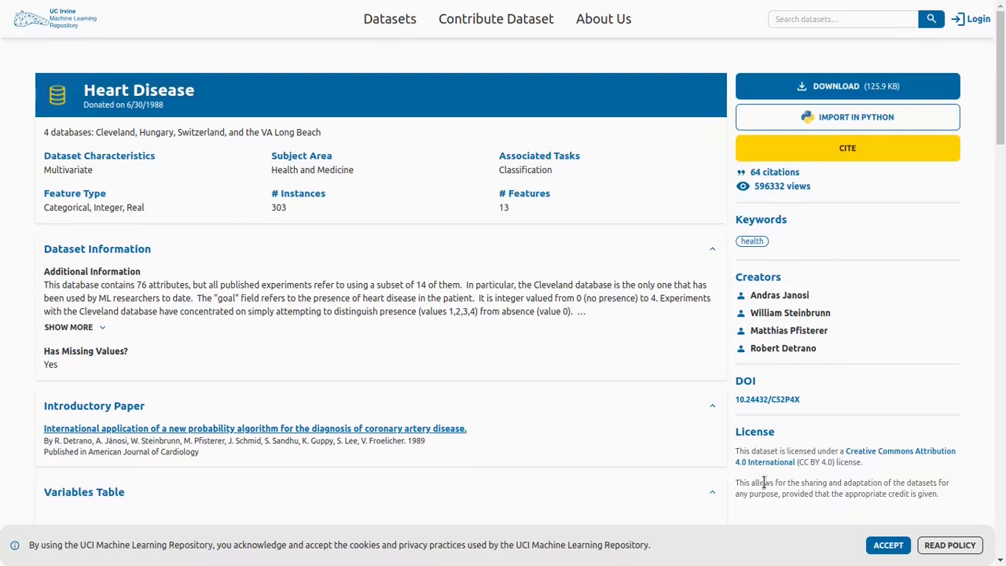
left_click_drag(744, 482, 824, 484)
left_click_drag(883, 486, 939, 483)
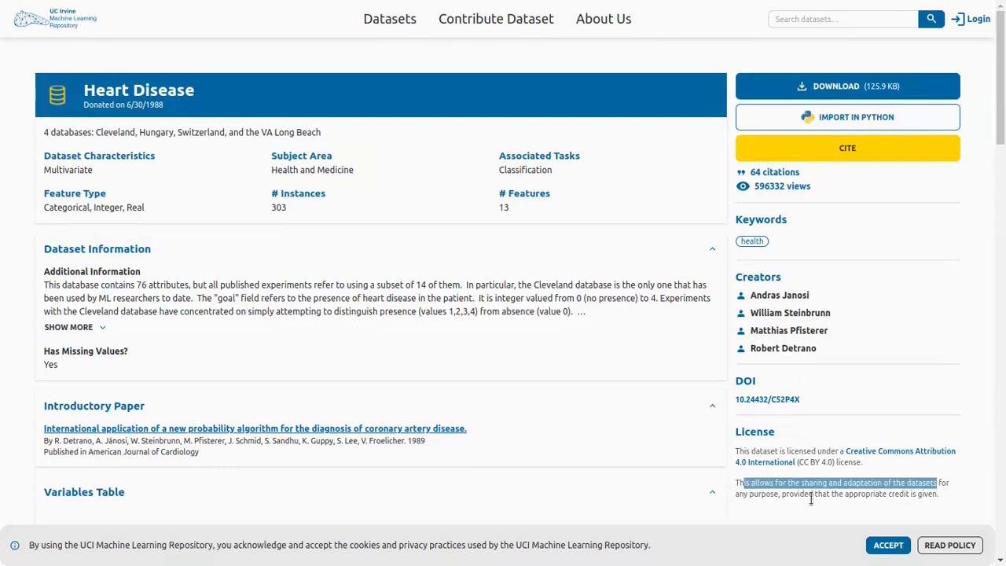
left_click_drag(780, 496, 753, 503)
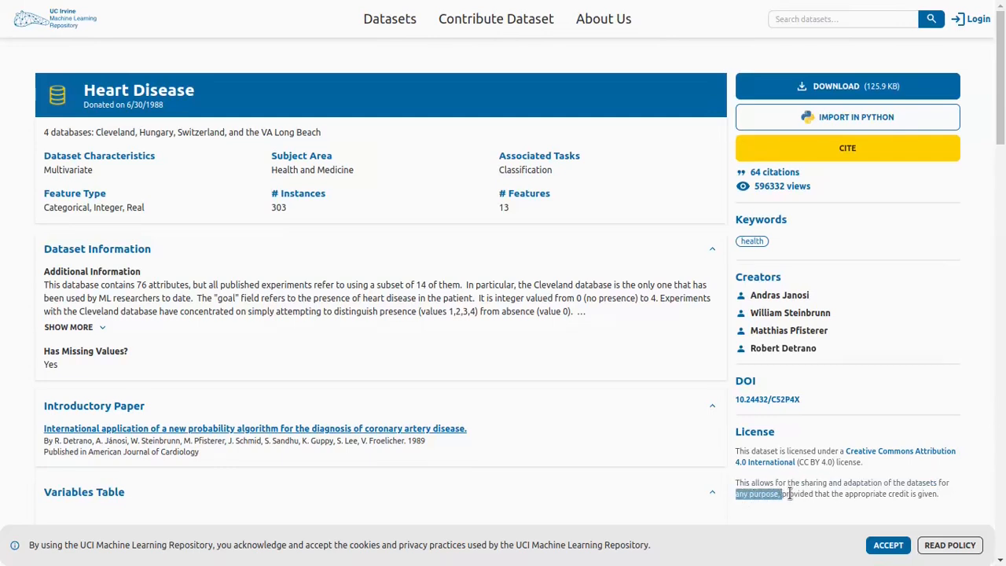
left_click_drag(790, 493, 783, 493)
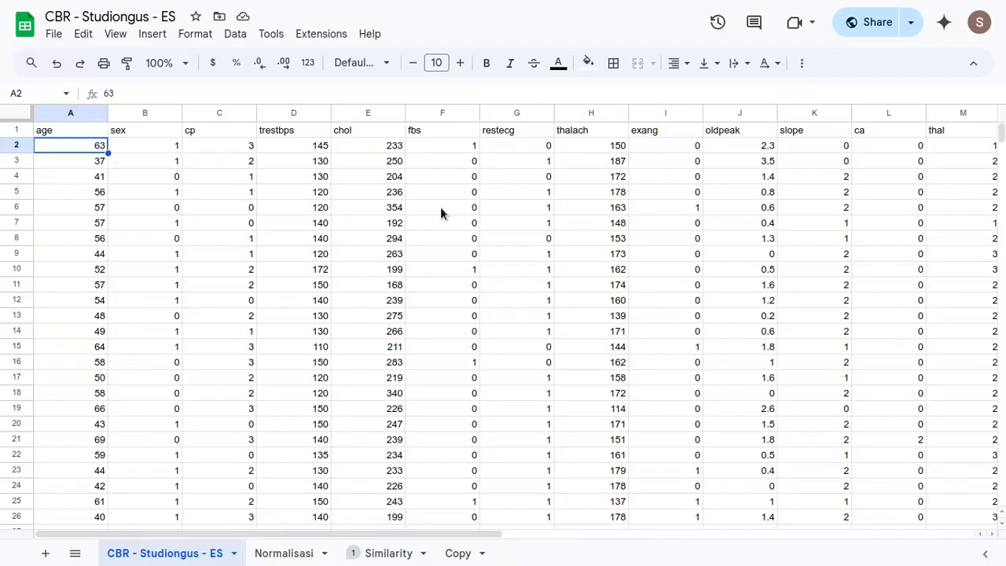
- Return to the CBR - Studiongus - ES sheet and check how far the dataset extends in rows and columns
key("ctrl+Down")
key("ctrl+Up")
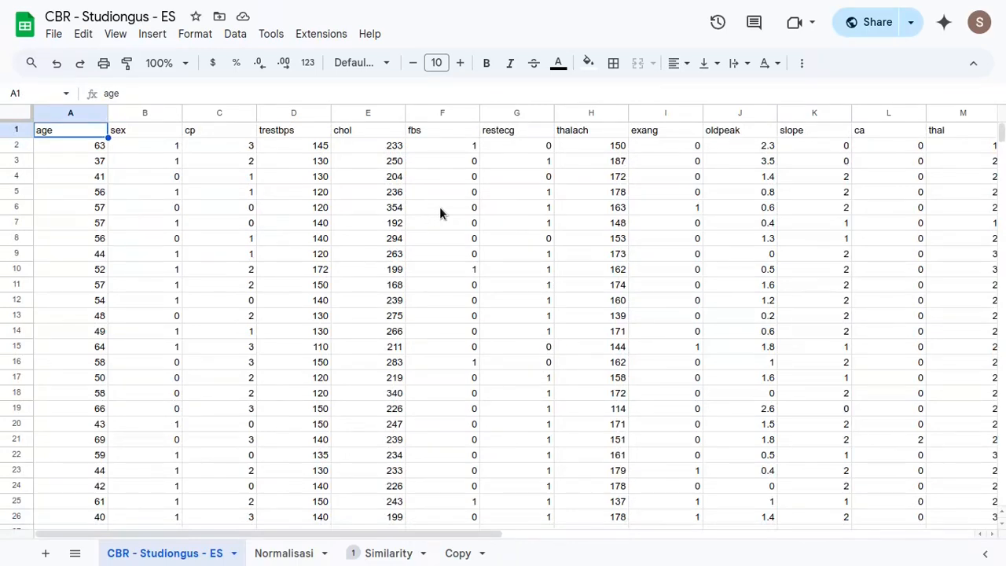
left_click(99, 148)
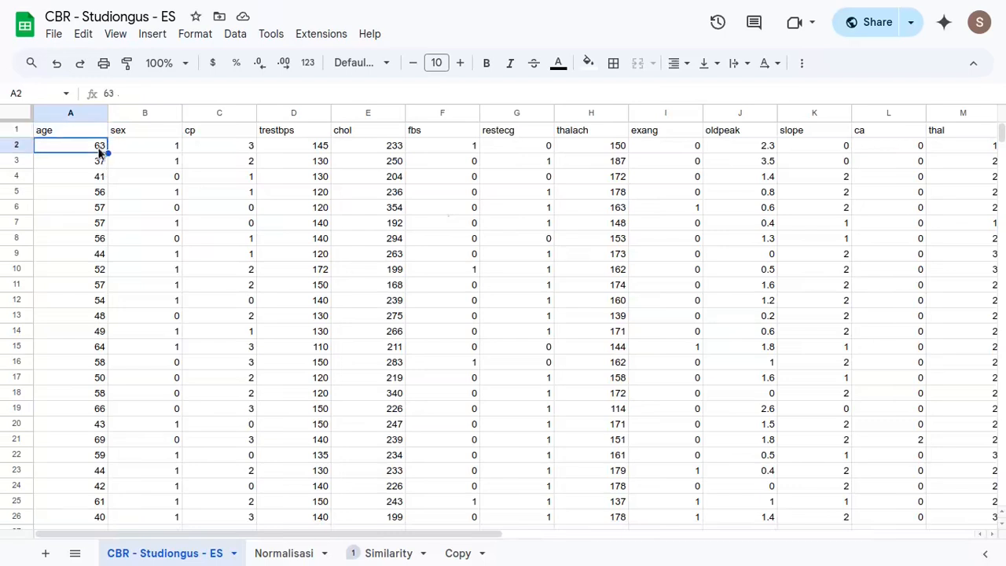
key("ctrl+Right")
scroll(376, 210, "left", 2)
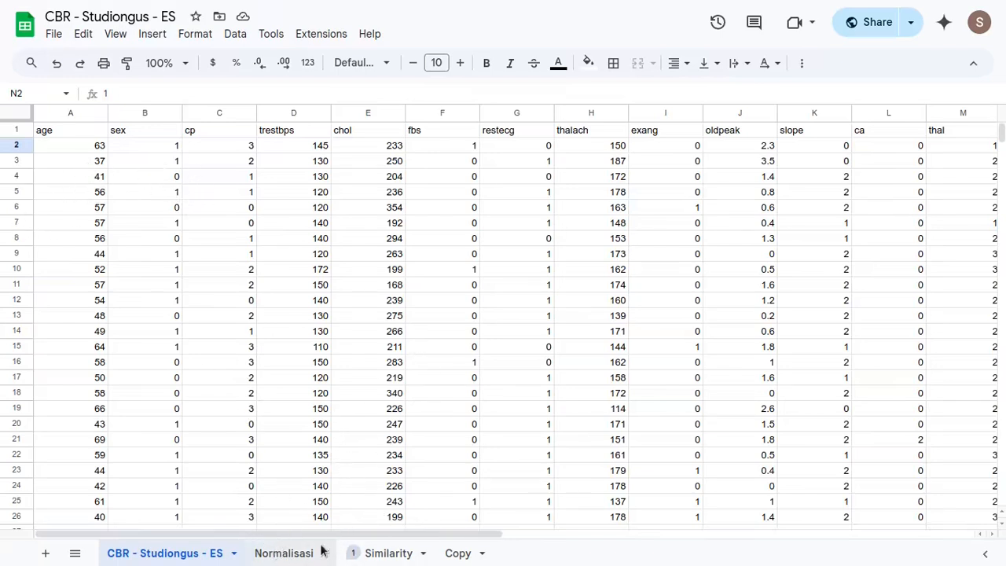
- Examine the X norm formula image and the normalised values of the thal column in the Normalisasi sheet
left_click(297, 560)
scroll(464, 263, "left", 3)
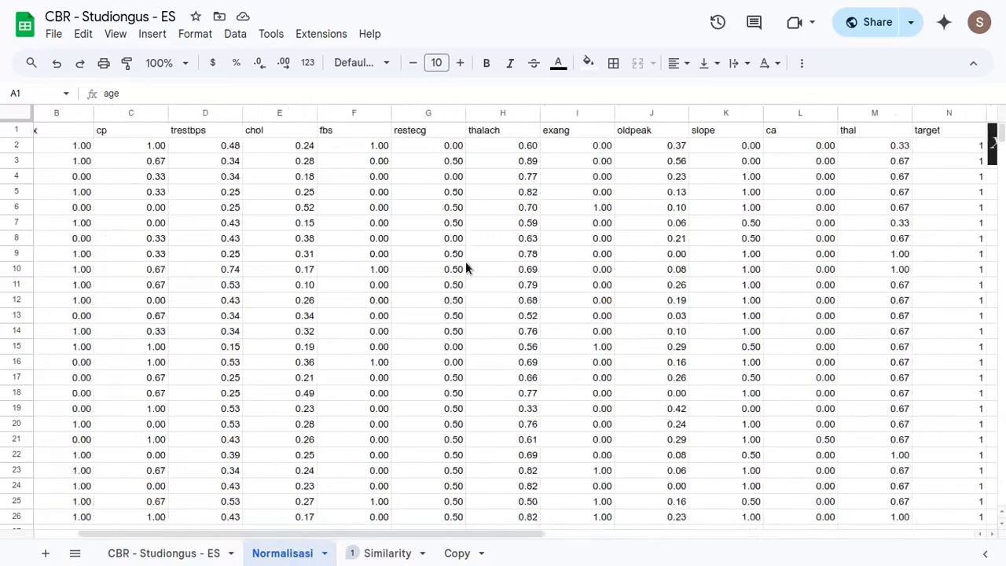
left_click(745, 138)
left_click_drag(739, 250, 739, 238)
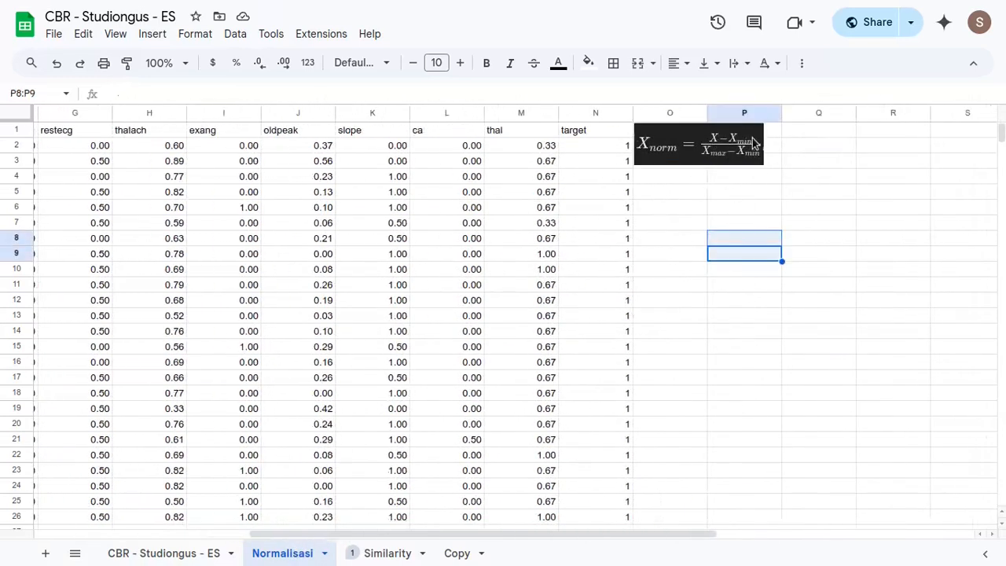
left_click_drag(512, 149, 517, 341)
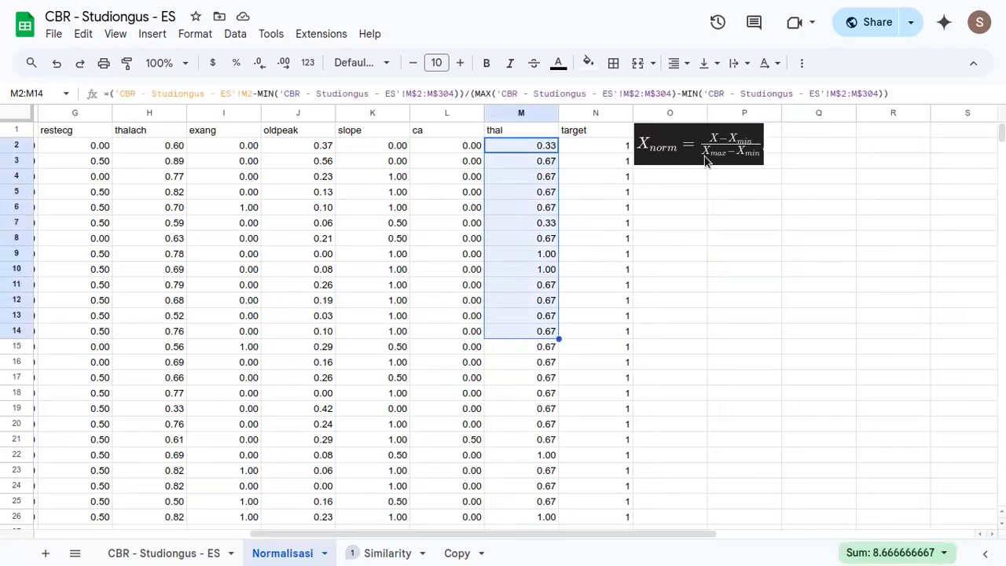
left_click_drag(531, 150, 546, 285)
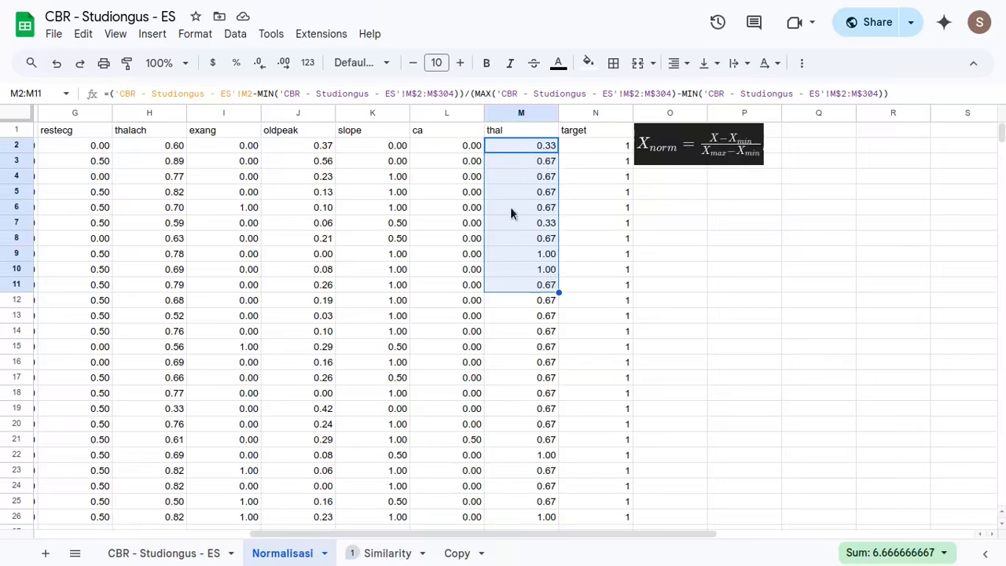
scroll(577, 193, "left", 5)
scroll(574, 193, "left", 2)
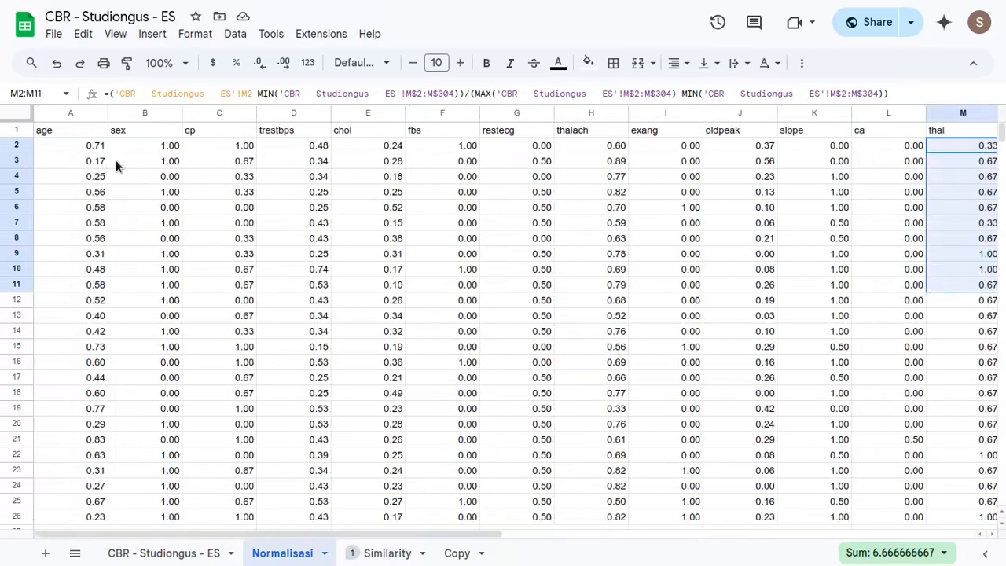
- Clear the normalised values in A2:M303 of the Normalisasi sheet and check the last row of the age column
left_click(88, 146)
key("ctrl+shift+Down")
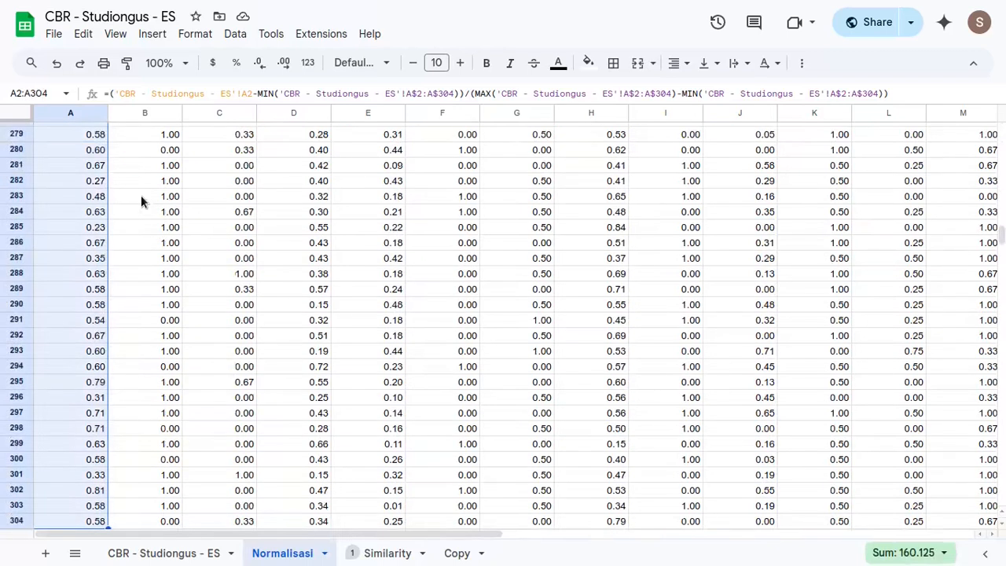
key("shift+Up")
key("ctrl+shift+Right")
key("shift+Left")
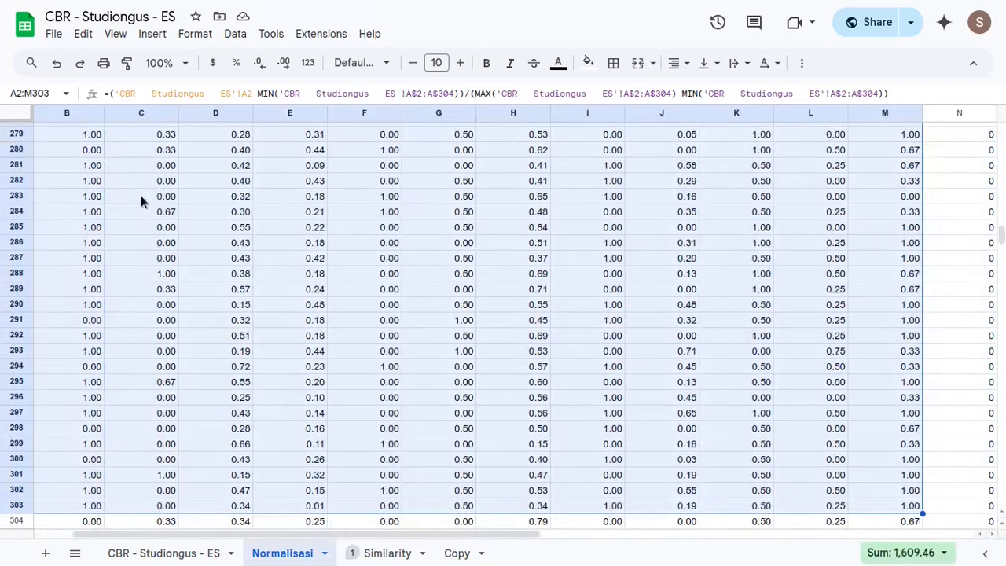
key("Delete")
key("Left")
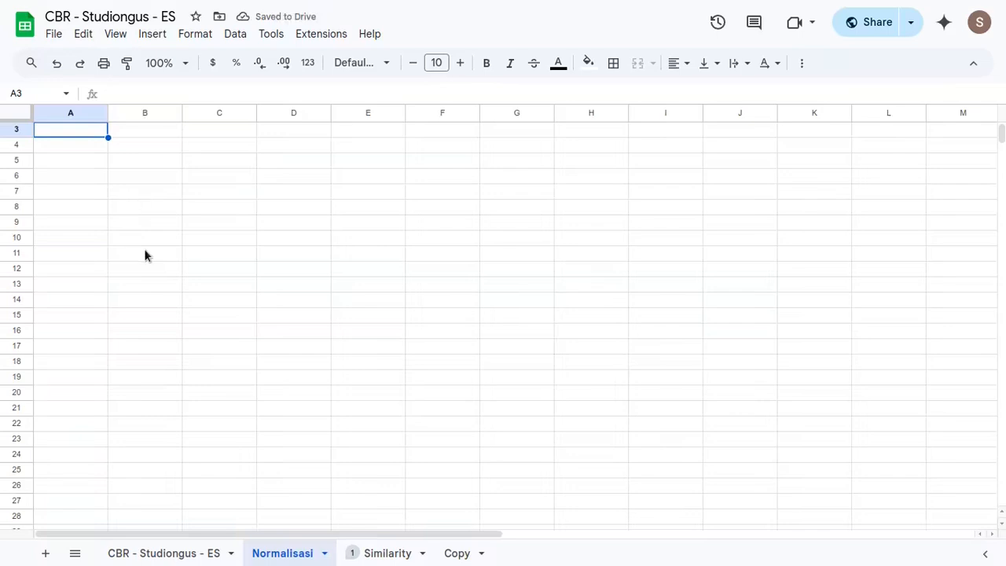
key("ctrl+Down")
scroll(158, 330, "down", 3)
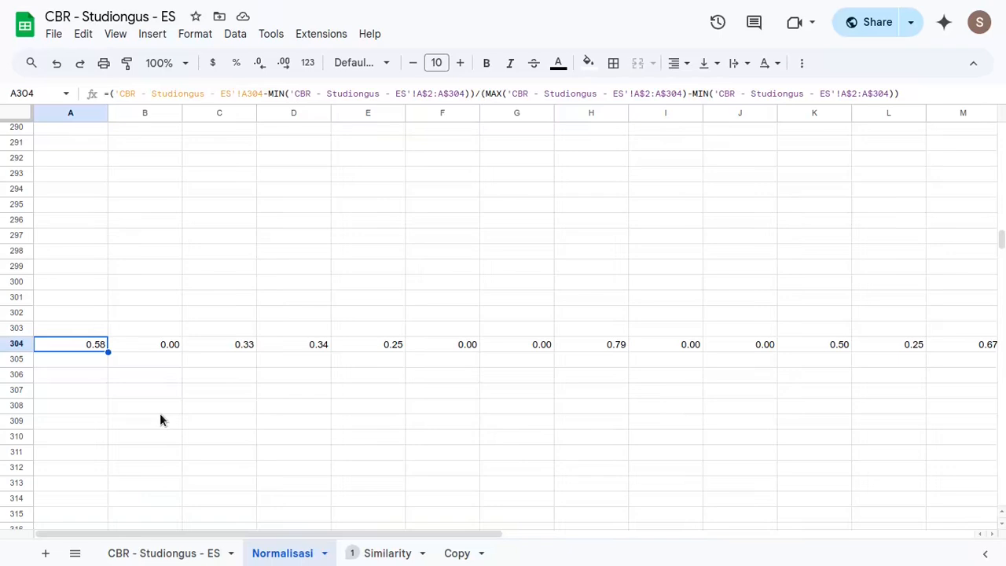
key("ctrl+Up")
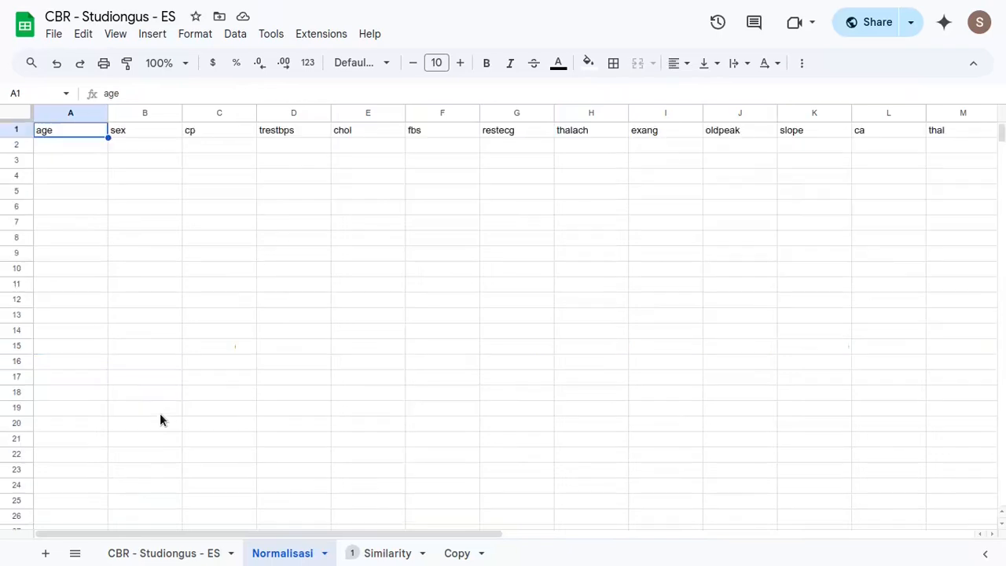
- Start the age normalisation formula in A2 of Normalisasi with an opening parenthesis, the CBR - Studiongus - ES sheet's A2 and a minus sign
left_click(101, 148)
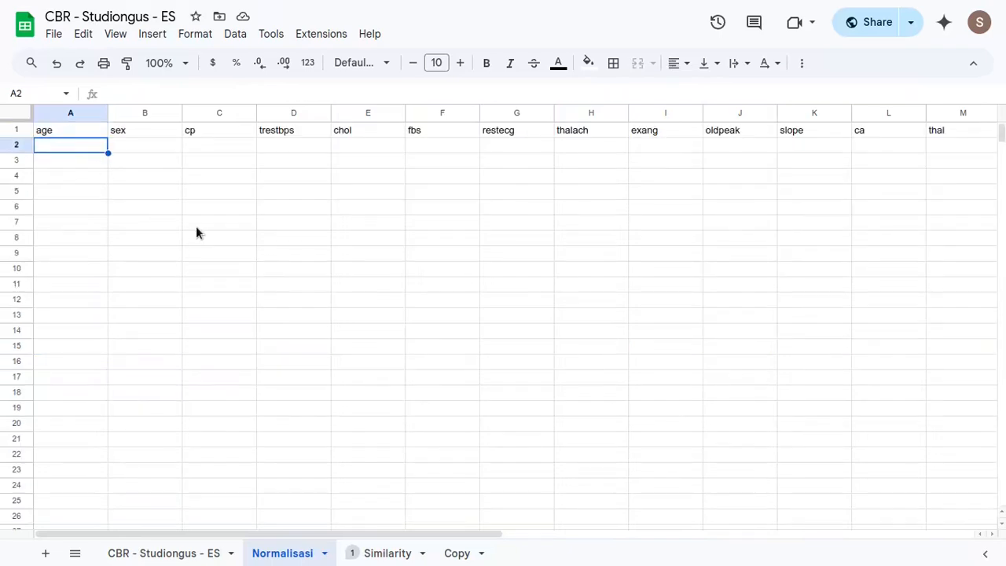
scroll(325, 217, "right", 5)
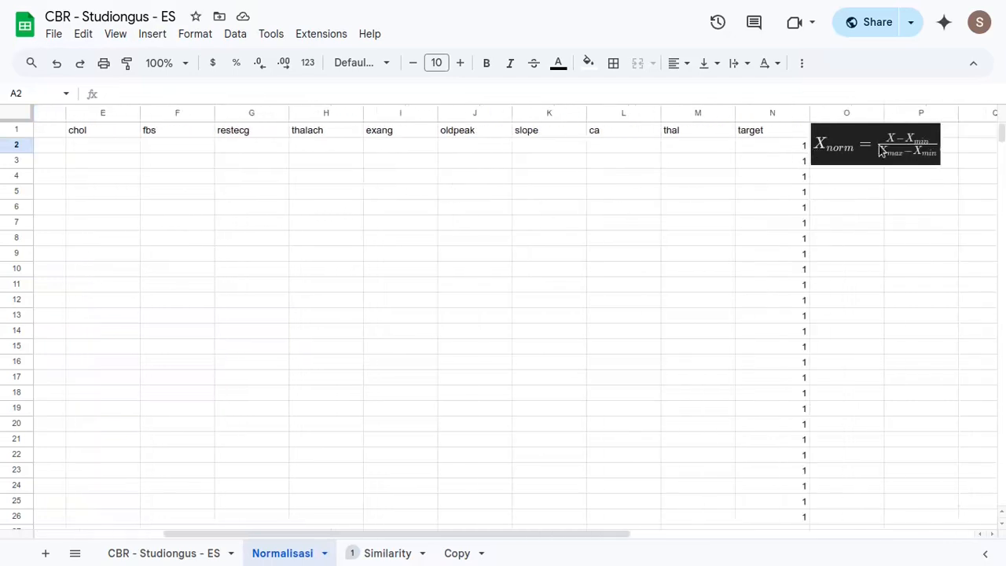
scroll(53, 169, "left", 5)
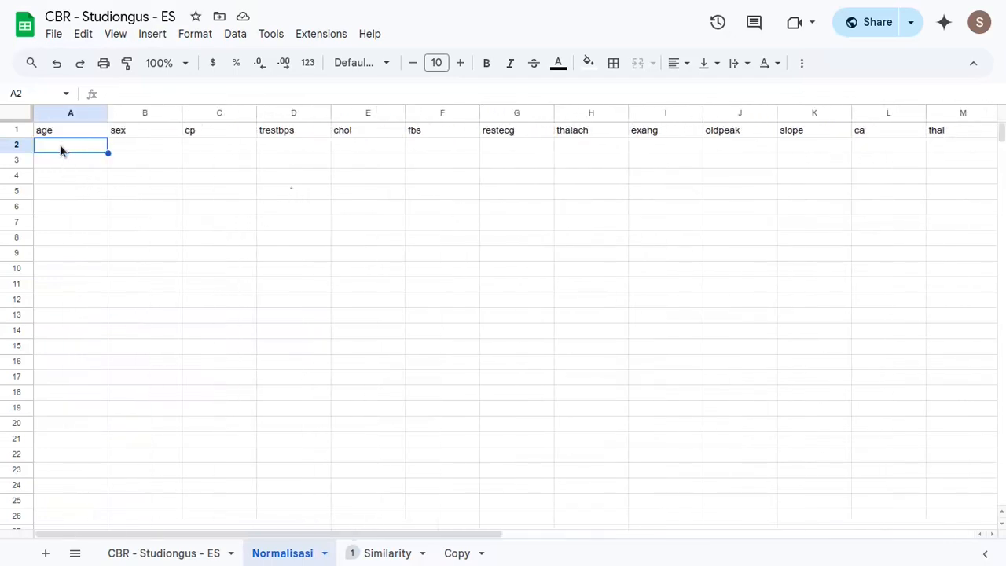
type("=(")
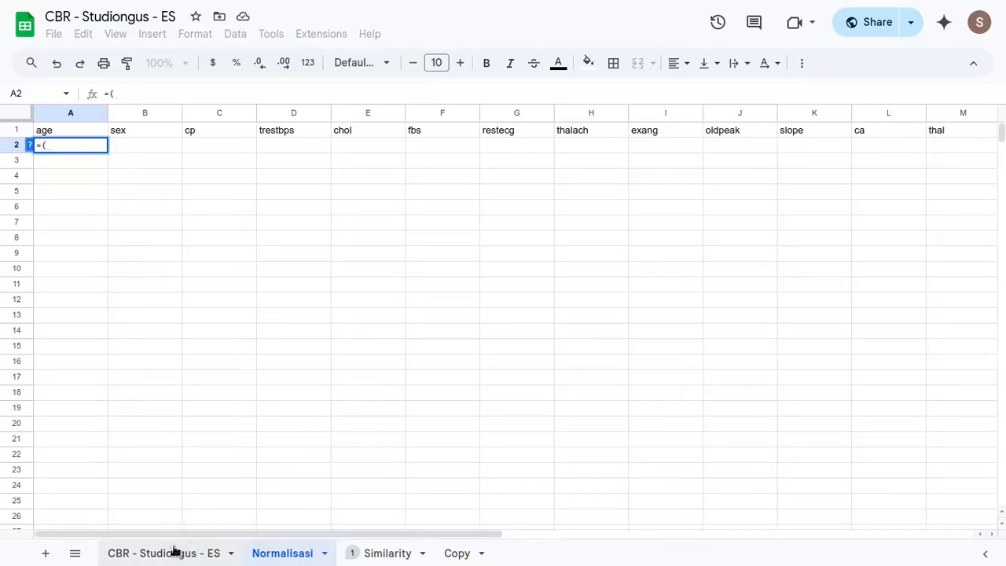
left_click(154, 558)
left_click(158, 154)
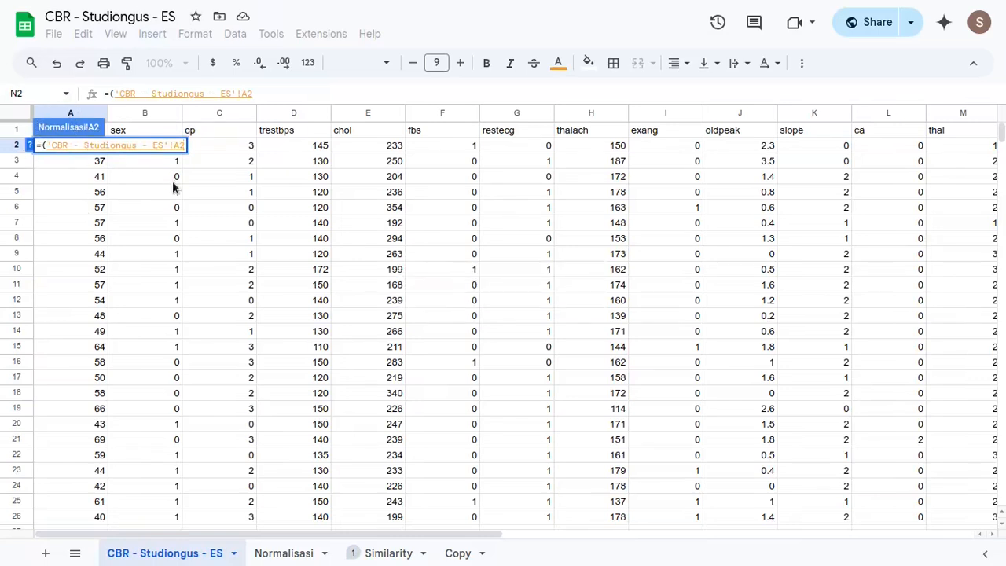
type("-")
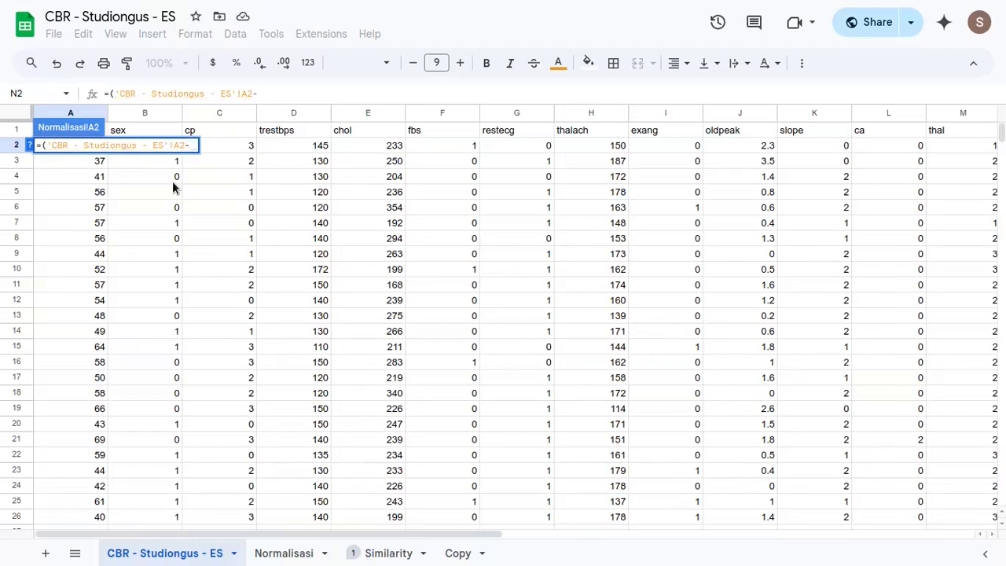
type("MIN(")
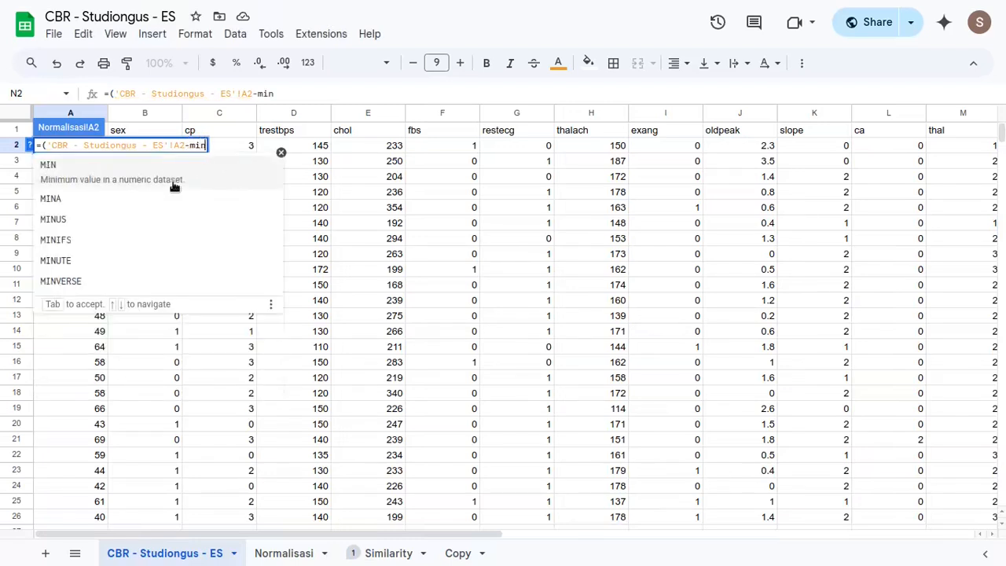
- Subtract the MIN of the source sheet's age range A2:A304 in the formula and add the division operator
left_click(92, 253)
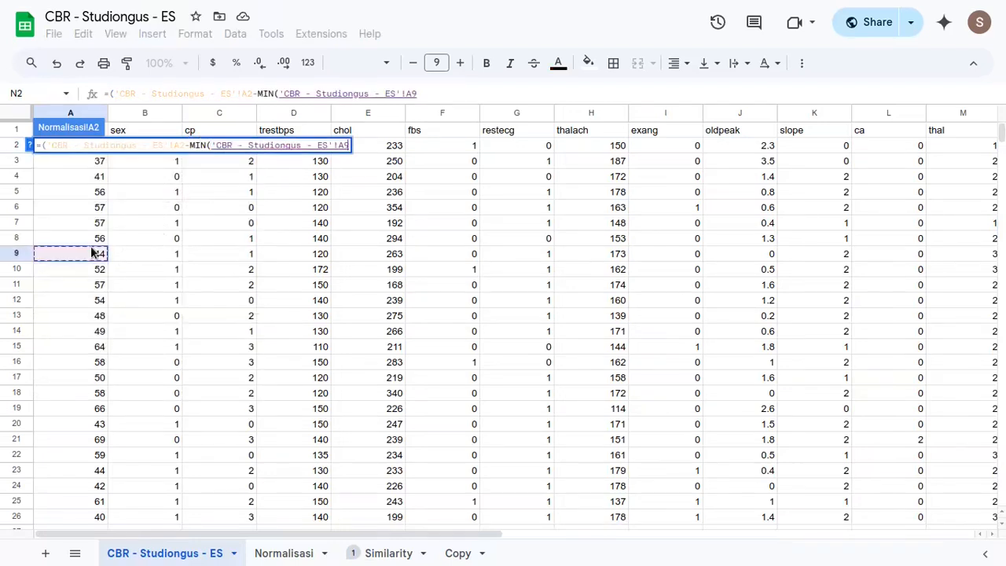
key("Up")
key("Up")
key("Up")
key("Up")
key("Up")
key("Up")
key("Up")
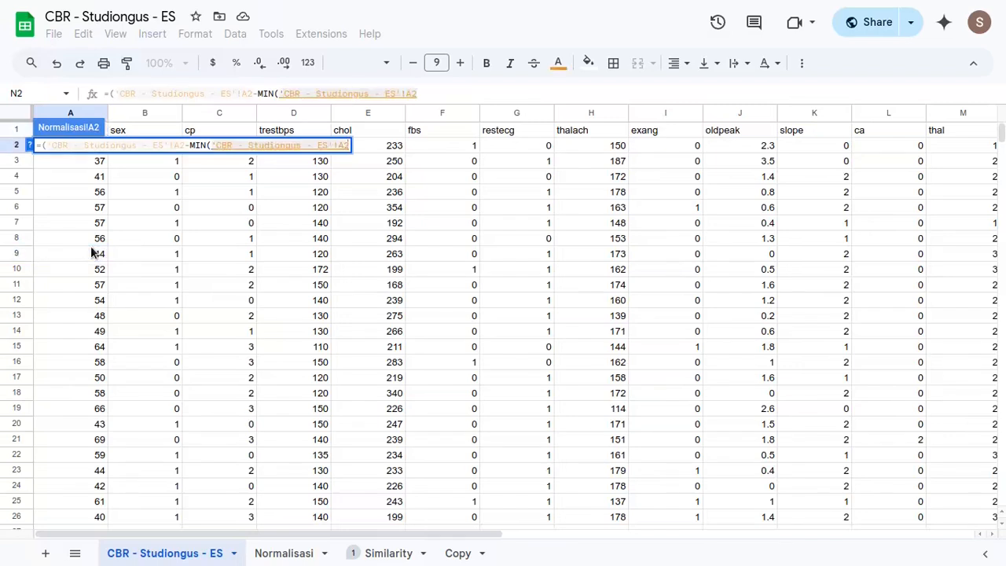
key("ctrl+shift+Down")
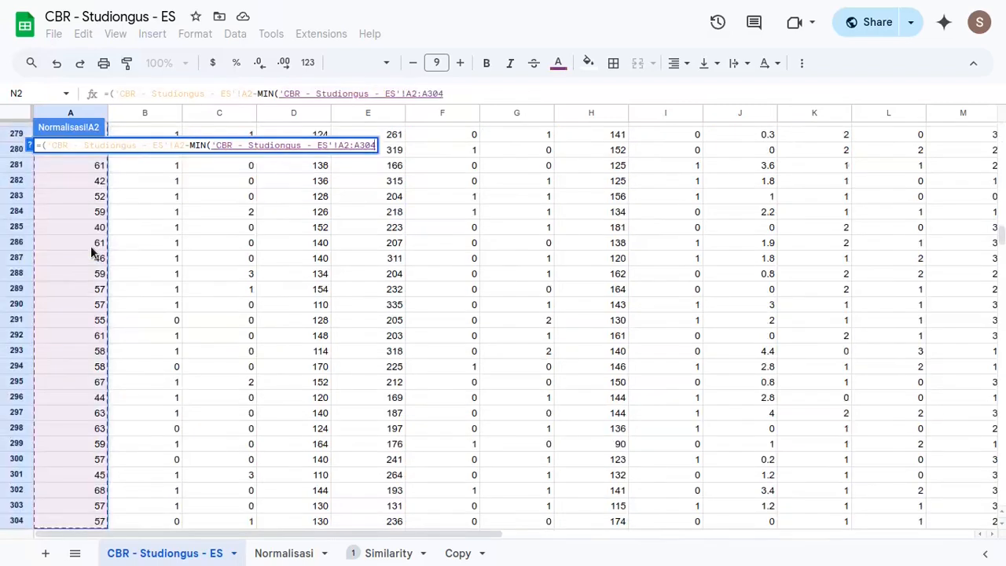
type(")/")
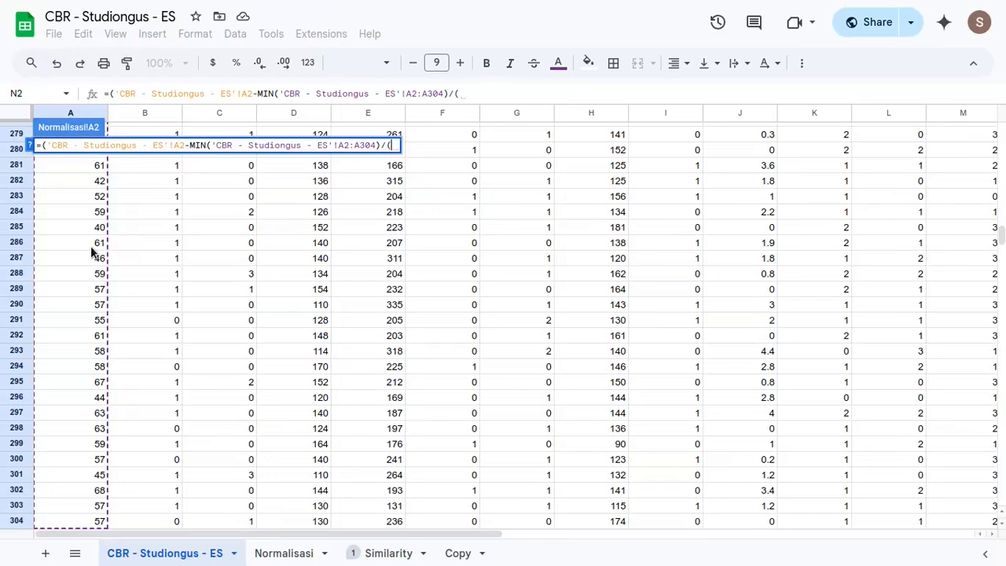
type("(max(")
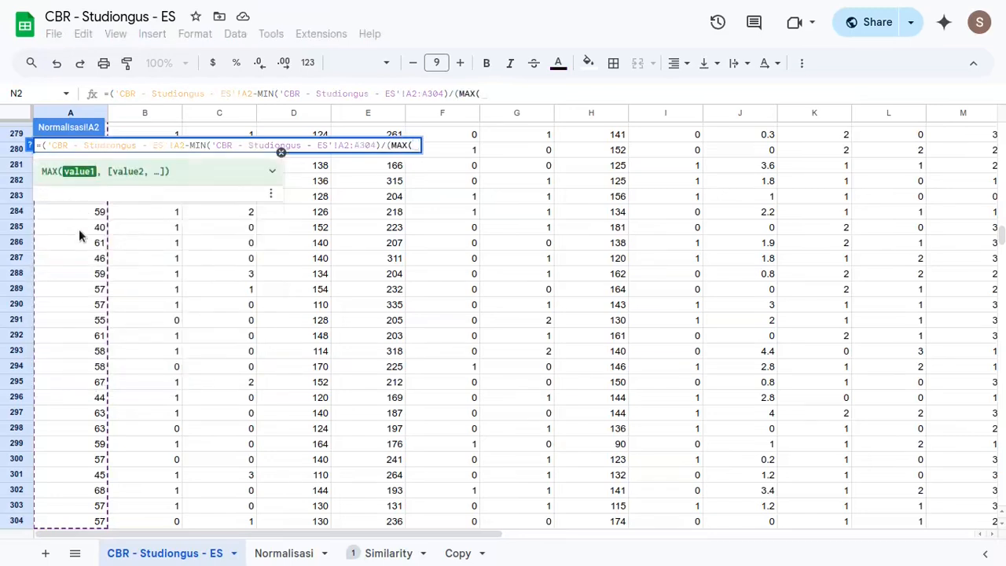
- Begin the denominator with an opening parenthesis and the MAX of the source sheet's age range A2:A304
left_click(79, 229)
key("ctrl+Up")
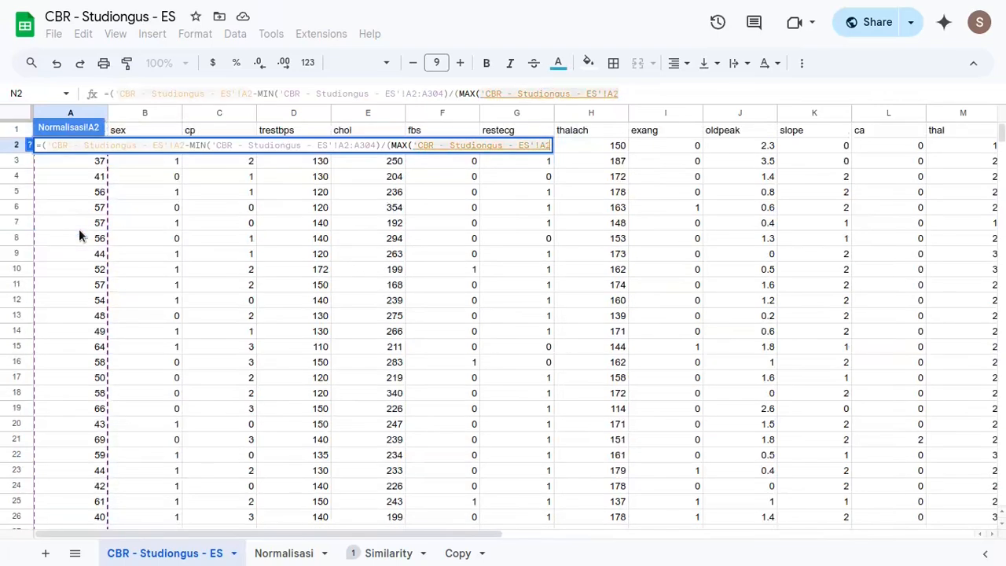
key("ctrl+shift+Down")
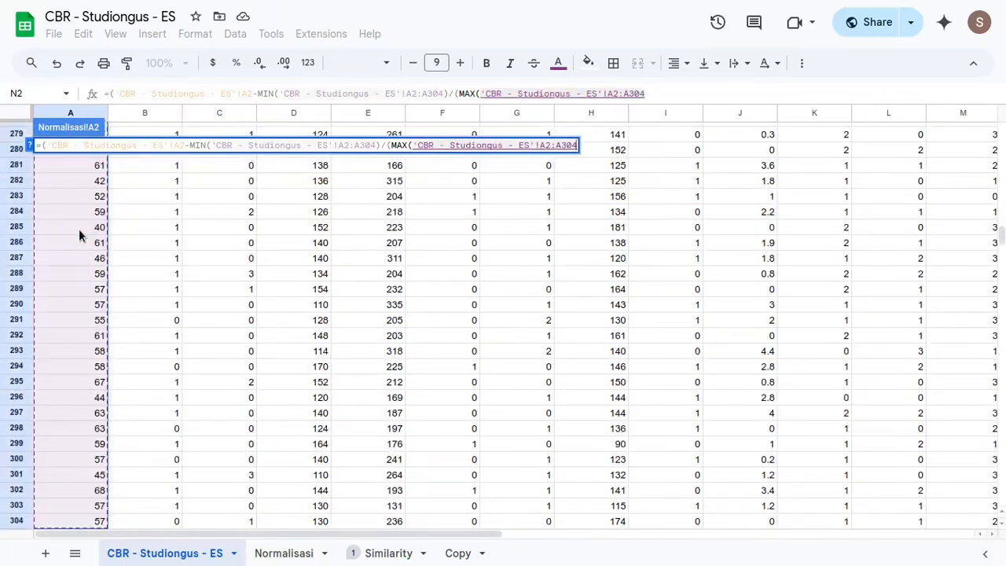
- Subtract the MIN of the source sheet's A2:A304 in the denominator, close the parentheses and enter the formula
type("-min")
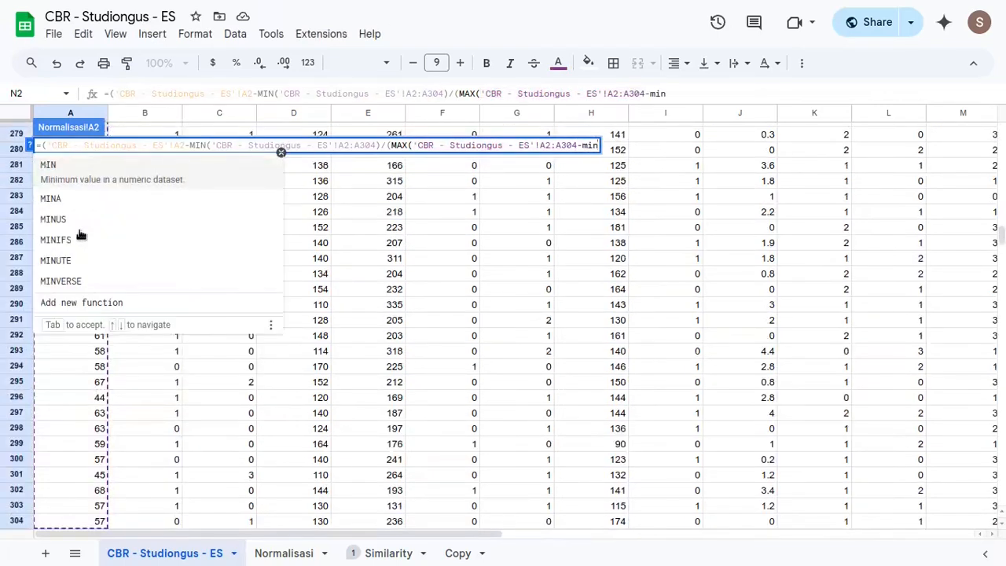
key("Tab")
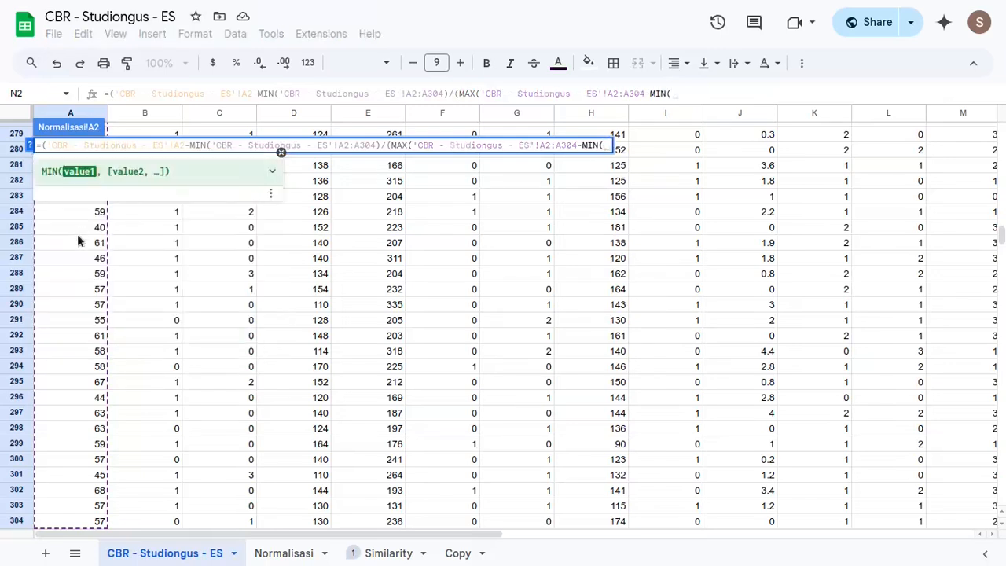
left_click(74, 244)
key("ctrl+Up")
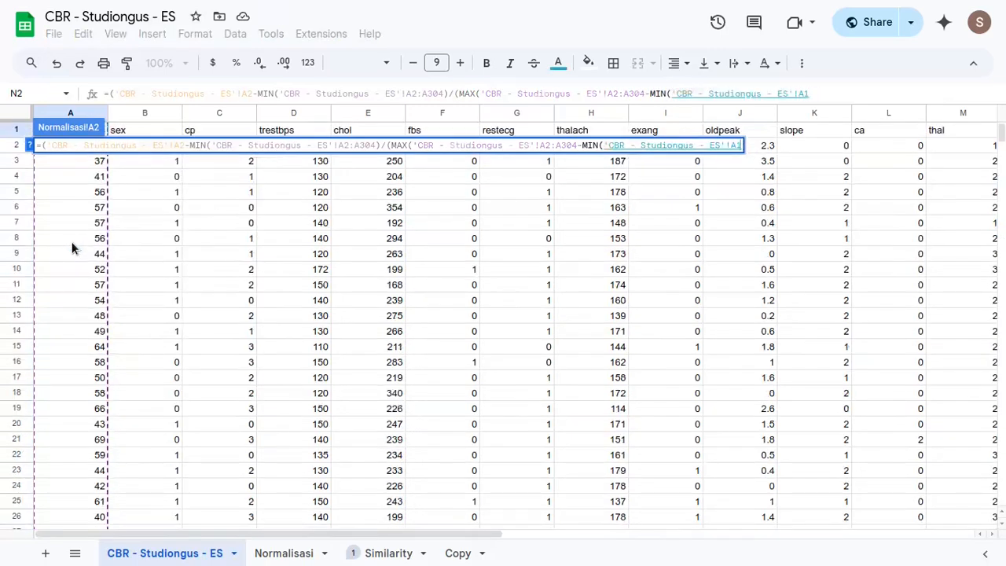
key("ctrl+shift+Down")
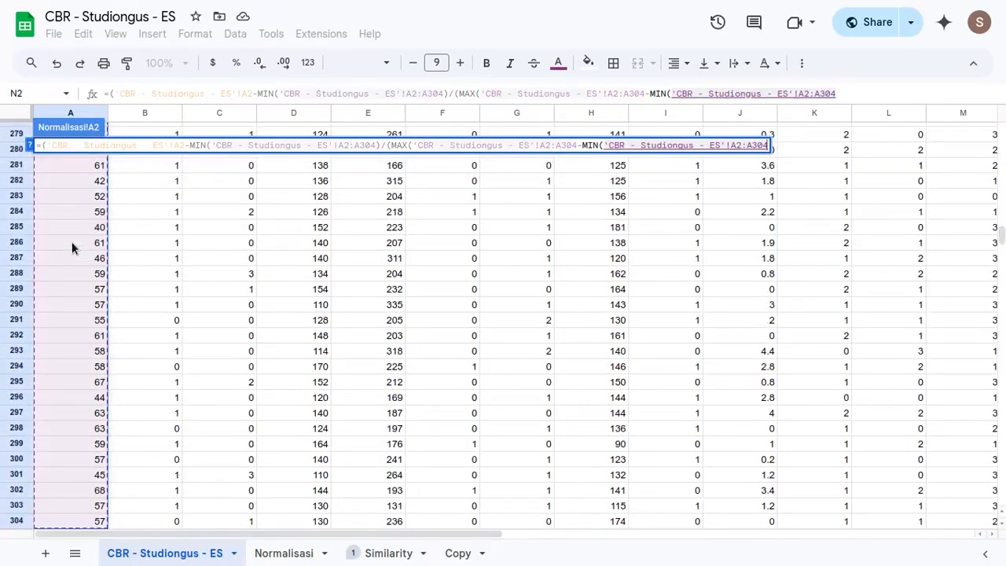
type(")")
type(")))")
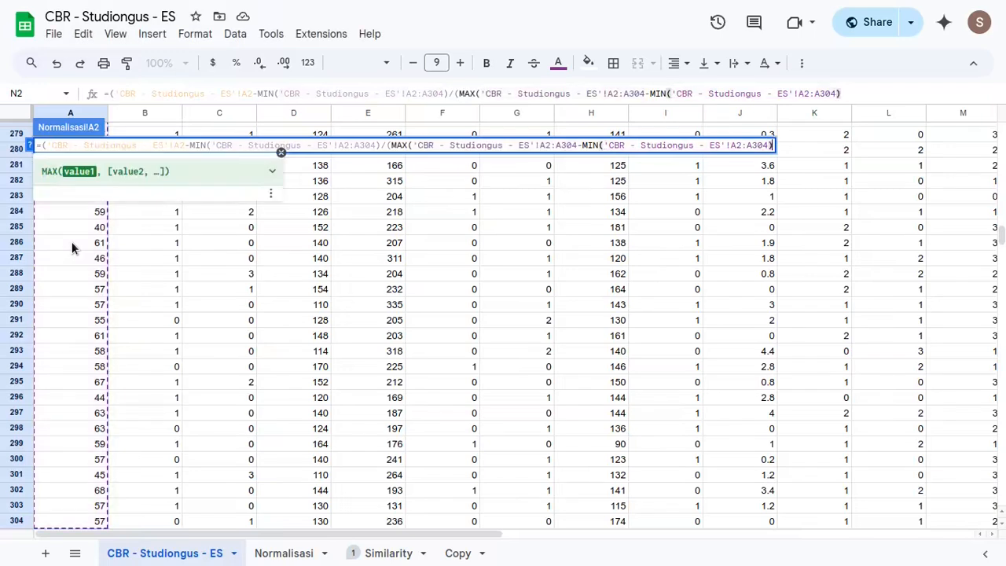
key("Return")
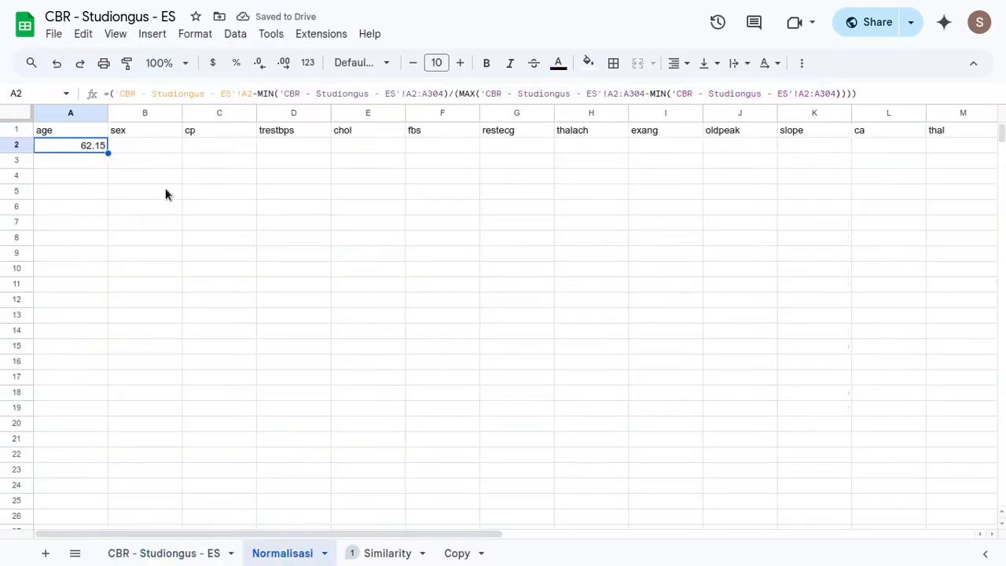
- Correct the A2 formula by adding a closing parenthesis after the numerator's MIN and removing the extra one at the end
double_click(77, 149)
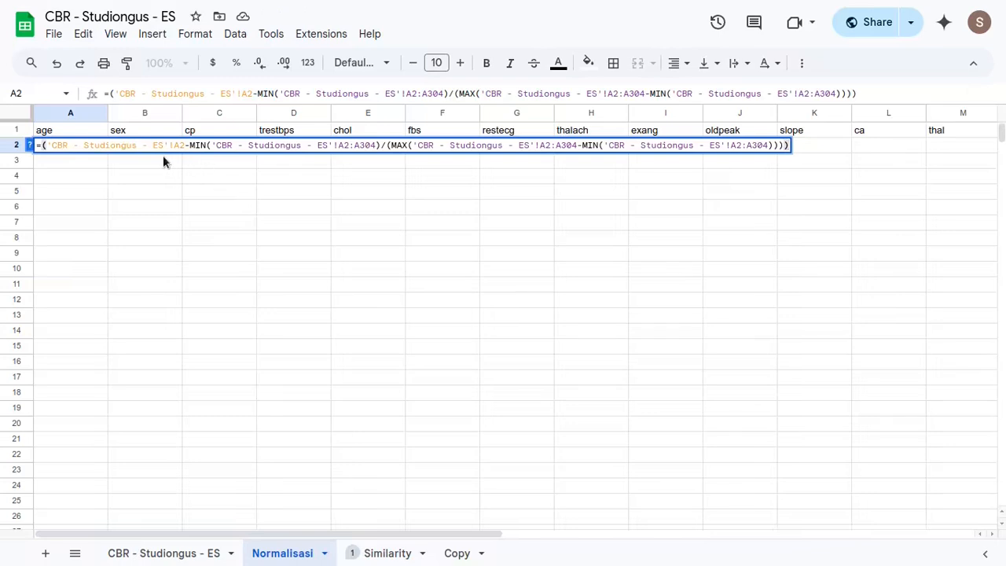
key("Left")
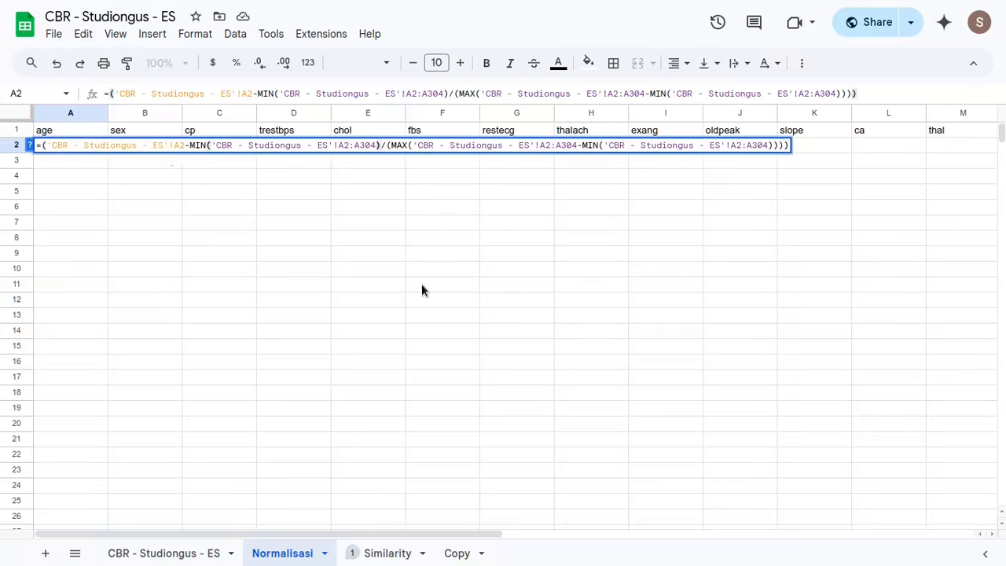
type(")")
key("ctrl+a")
key("End")
key("BackSpace")
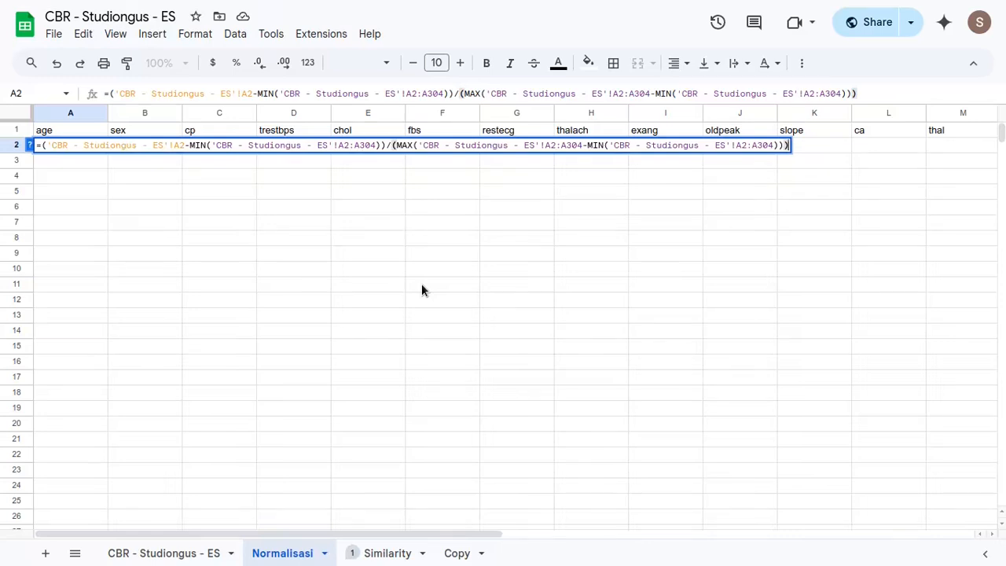
key("BackSpace")
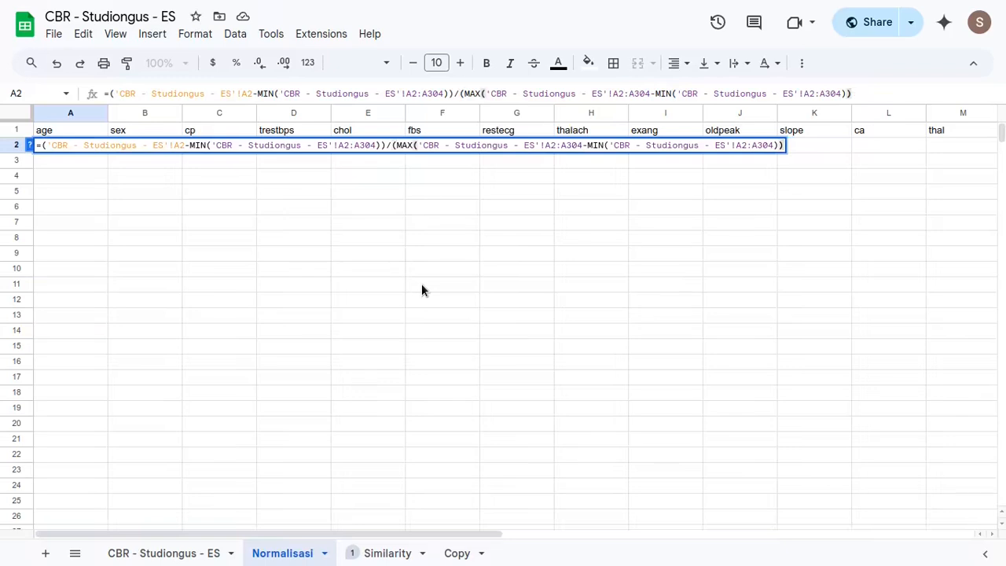
key("Return")
key("Up")
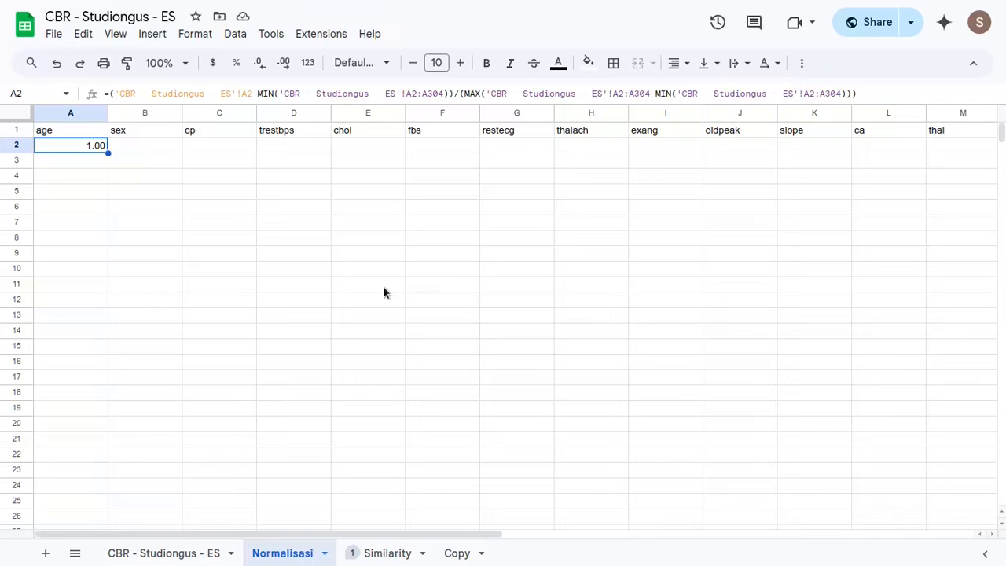
- Lock the rows of all MIN and MAX ranges in the A2 formula as A$2:A$304
key("Return")
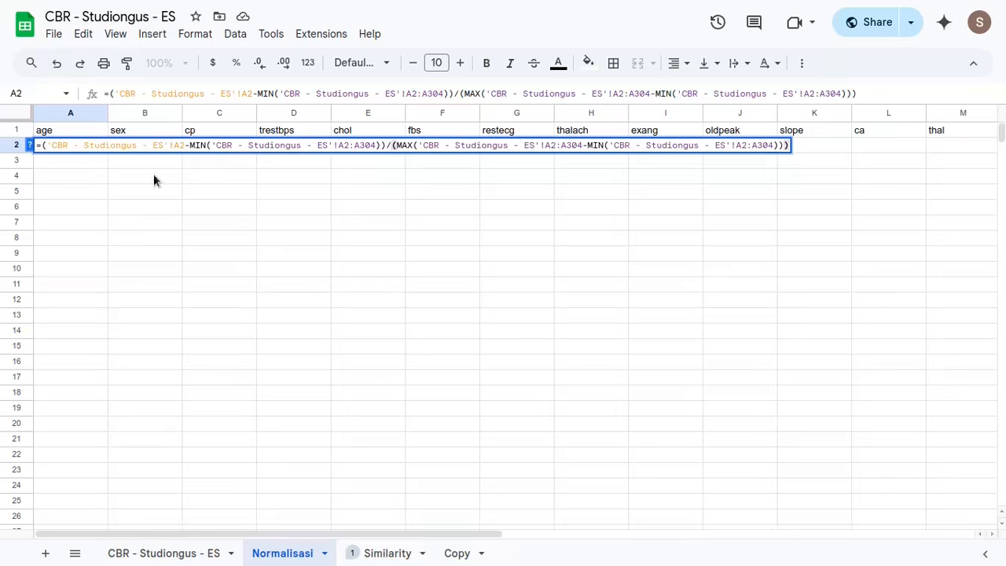
left_click_drag(332, 145, 557, 148)
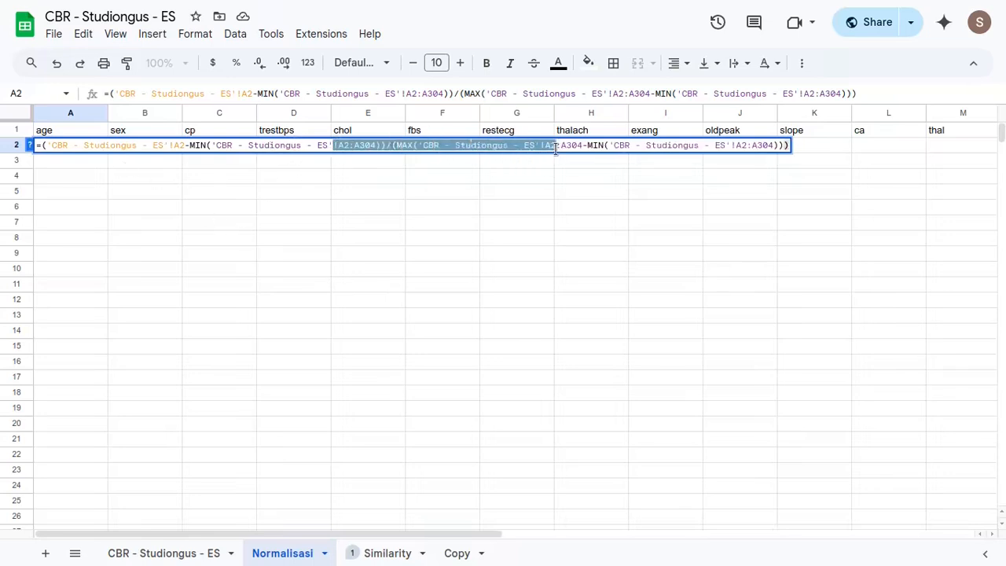
left_click(281, 151)
left_click_drag(321, 148, 752, 147)
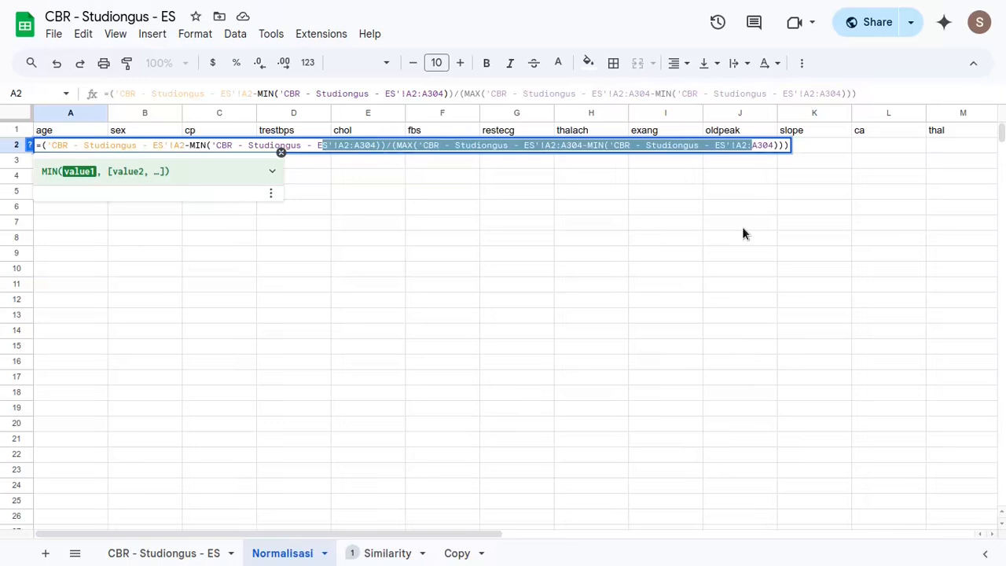
key("F4")
key("F4")
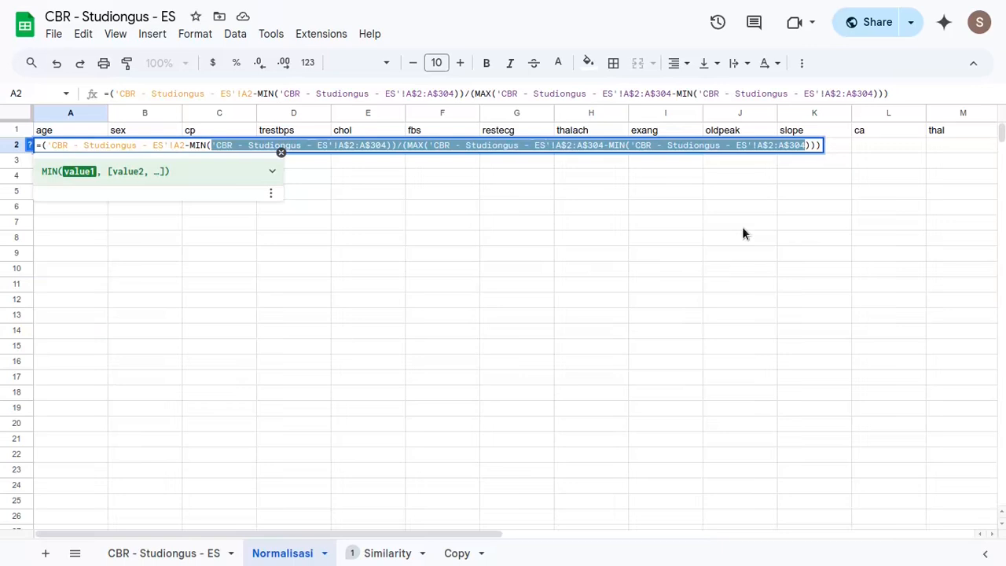
key("Return")
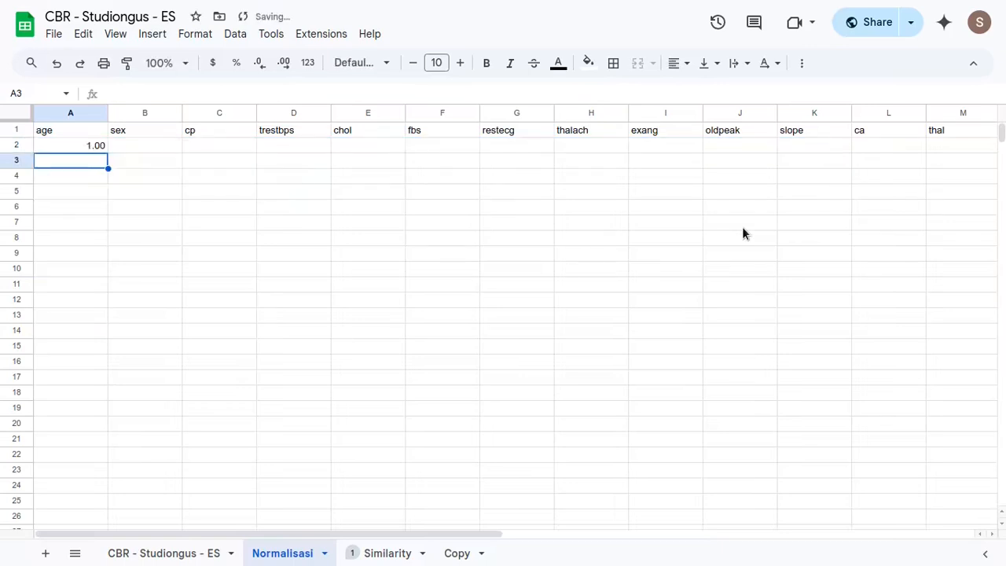
- Fill the A2 normalisation formula down the age column through A304
key("Up")
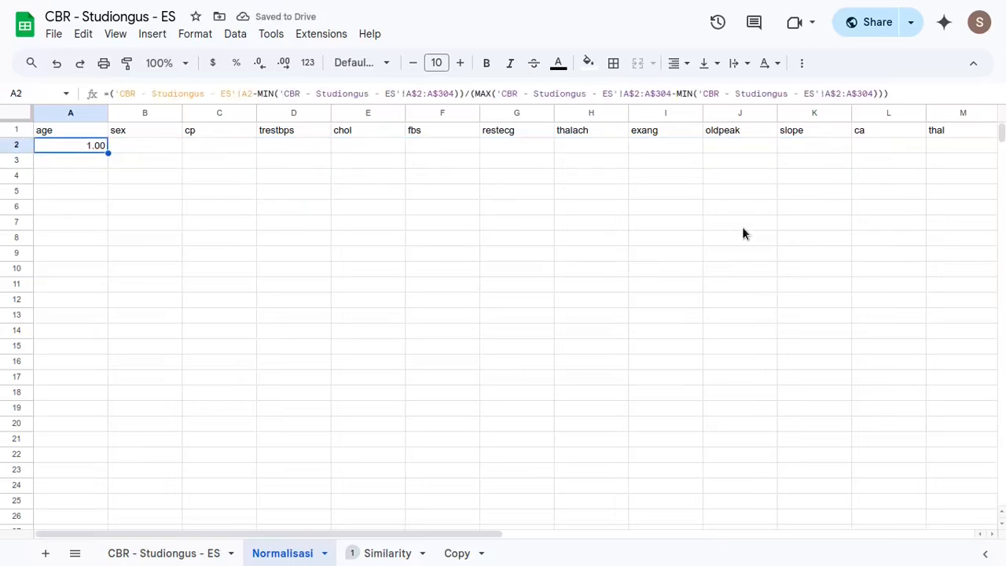
key("ctrl+shift+Down")
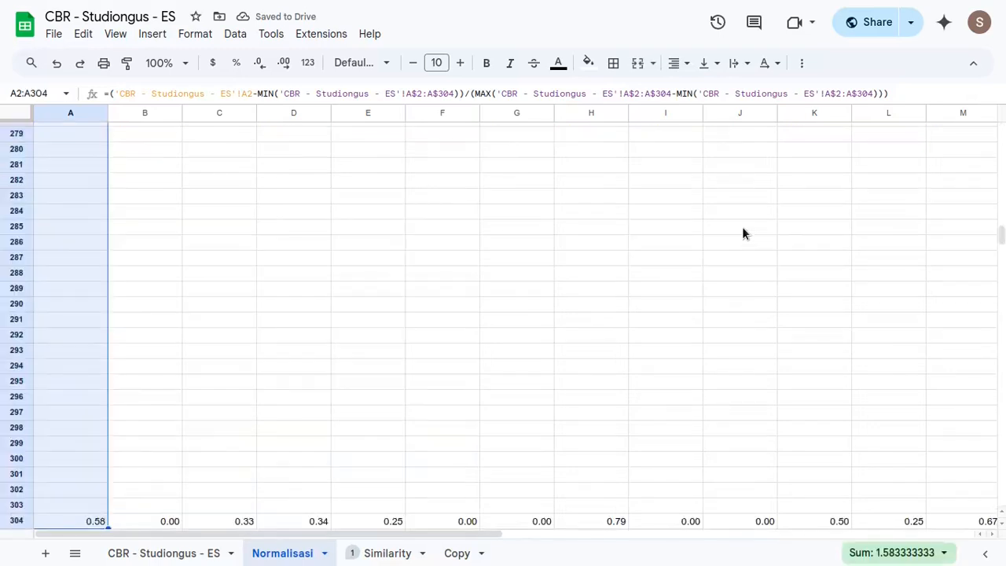
key("ctrl+d")
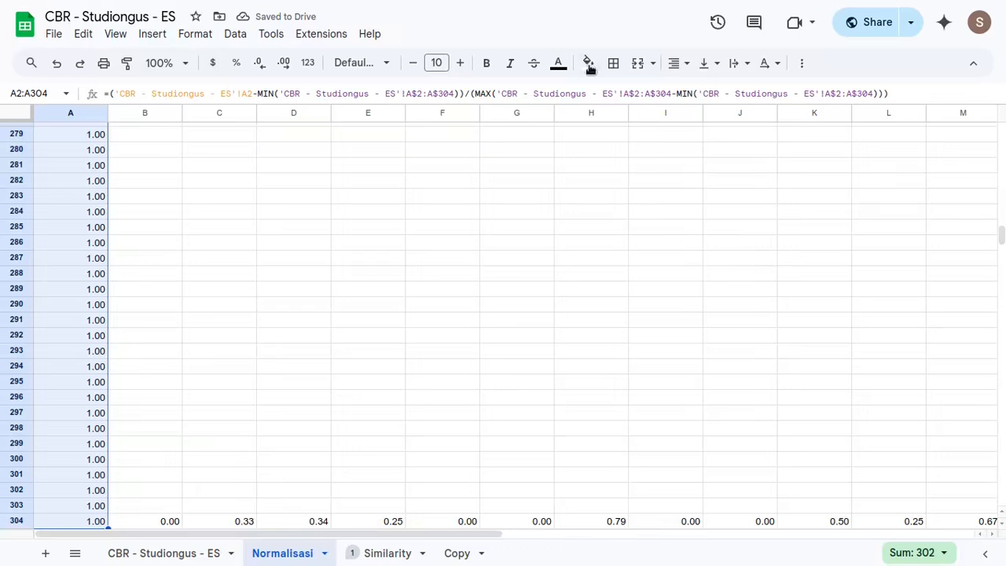
- Correct the A2 formula by closing the MAX parenthesis before the subtraction and removing the extra closing parenthesis at the end
key("ctrl+Home")
key("Down")
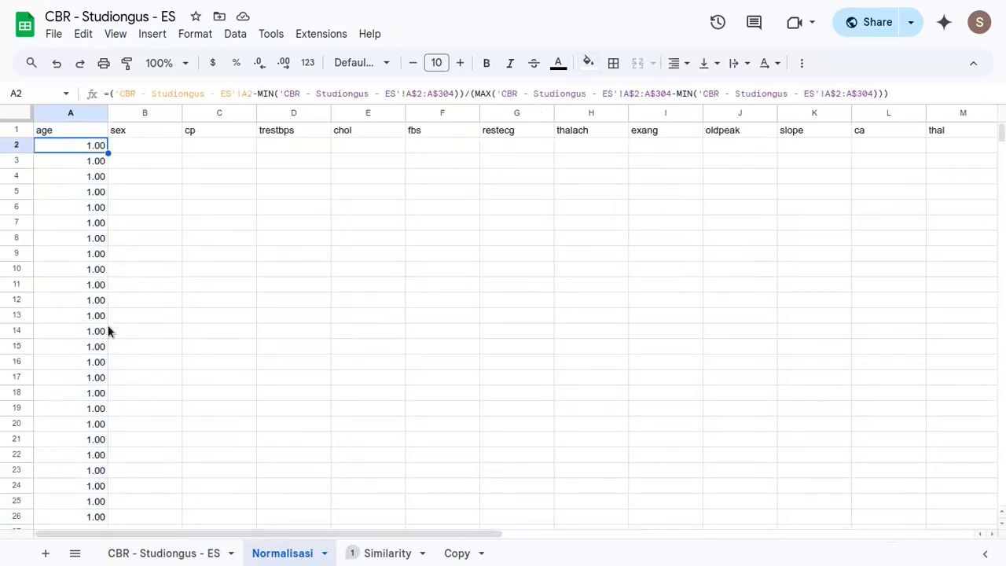
key("Return")
left_click(595, 145)
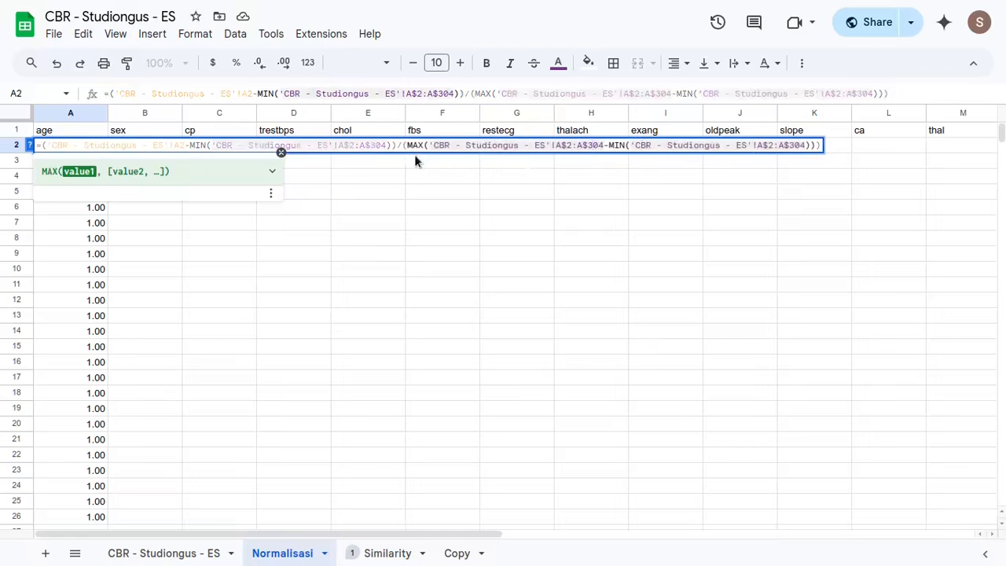
left_click(402, 145)
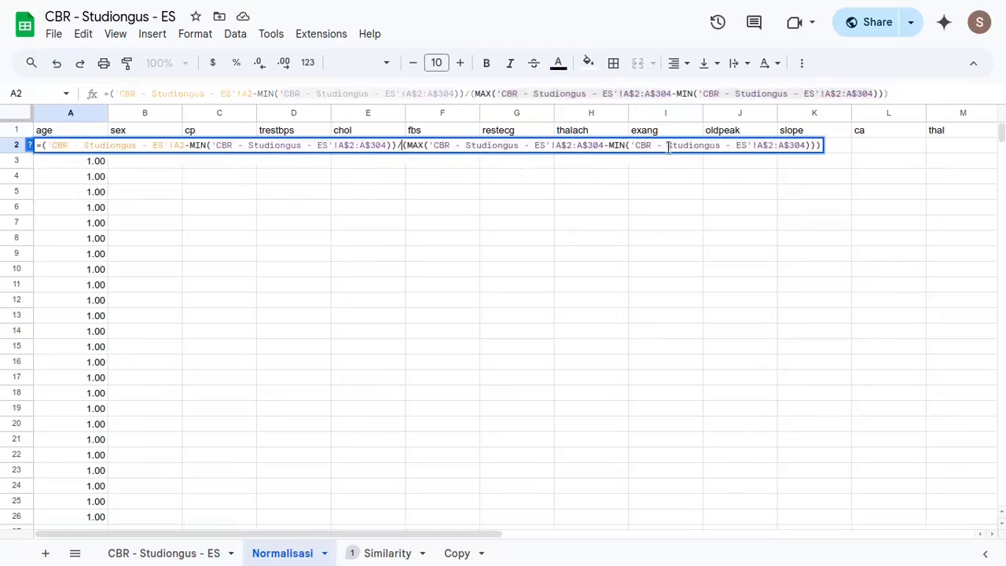
left_click(607, 145)
type(")")
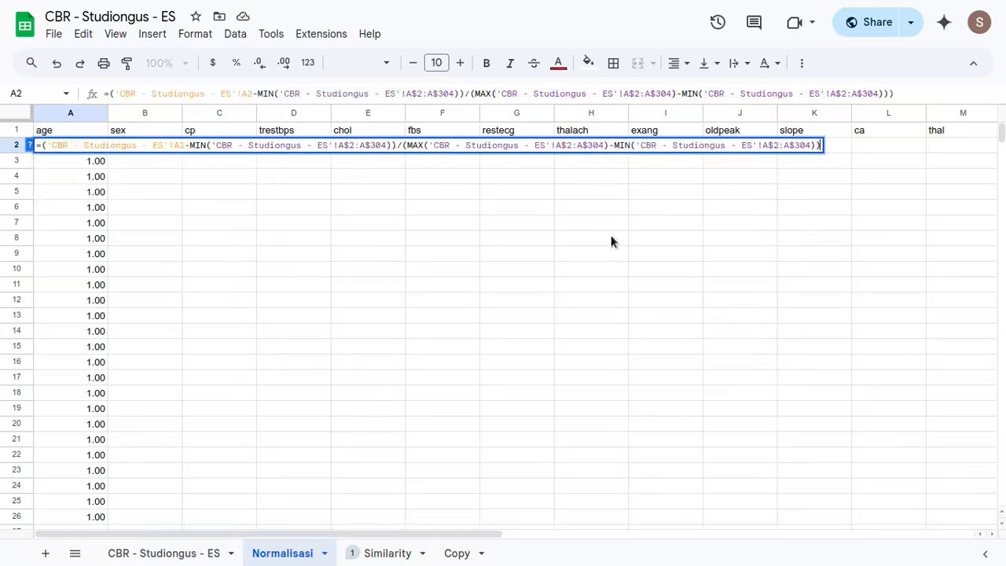
key("Return")
- Fill the corrected A2 normalisation formula down through row 304 and across to column M
key("Up")
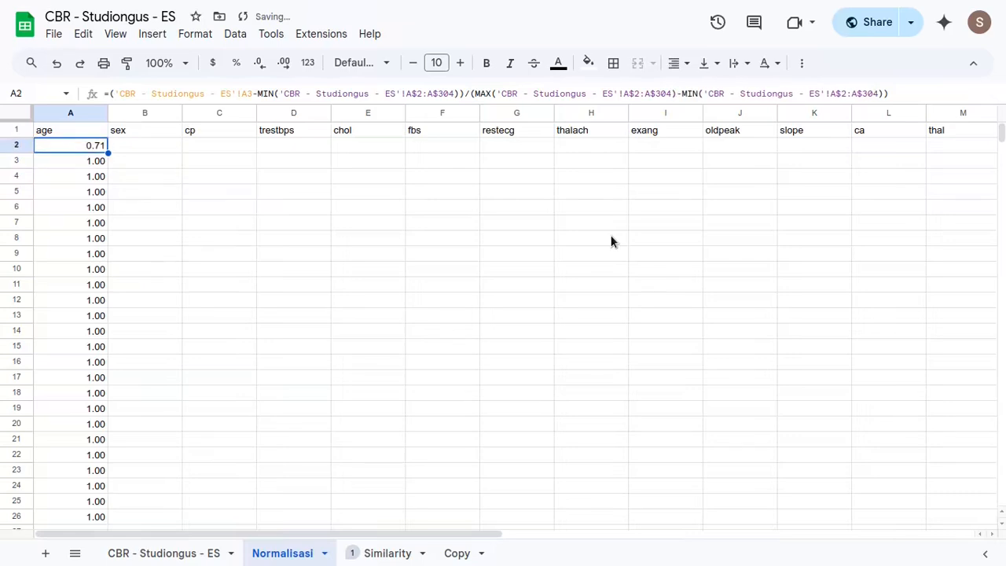
key("ctrl+shift+Down")
key("ctrl+d")
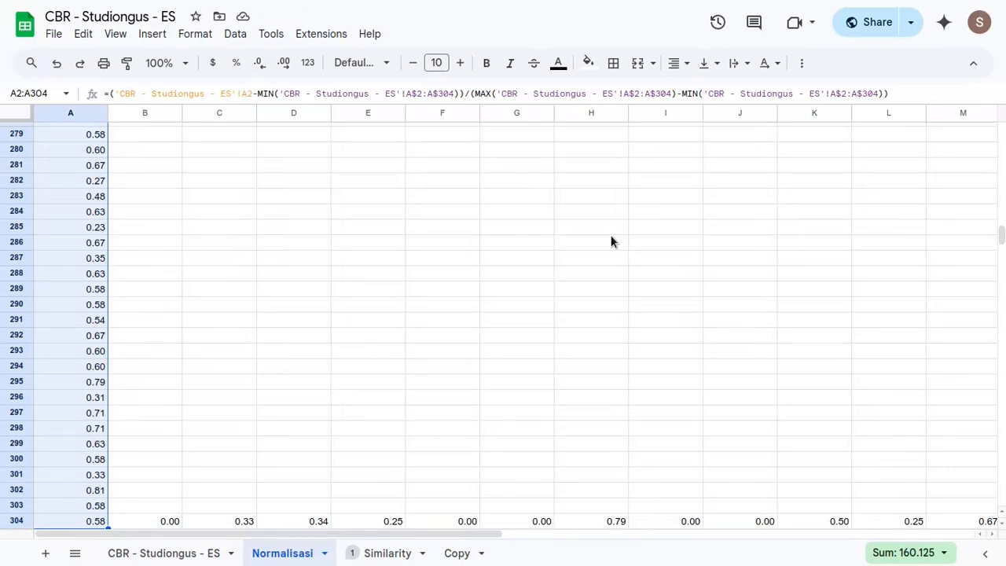
key("ctrl+shift+Right")
key("shift+Left")
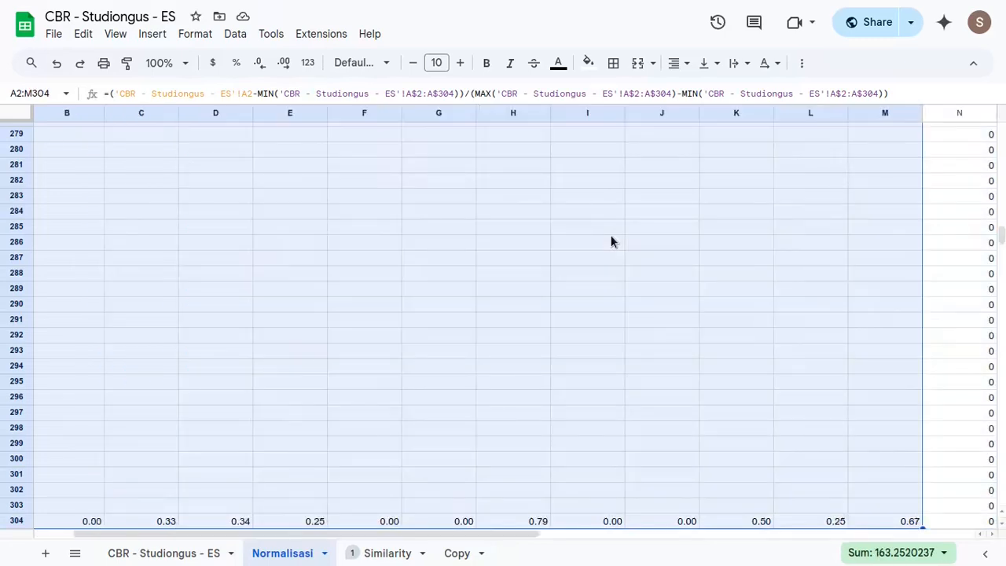
key("Delete")
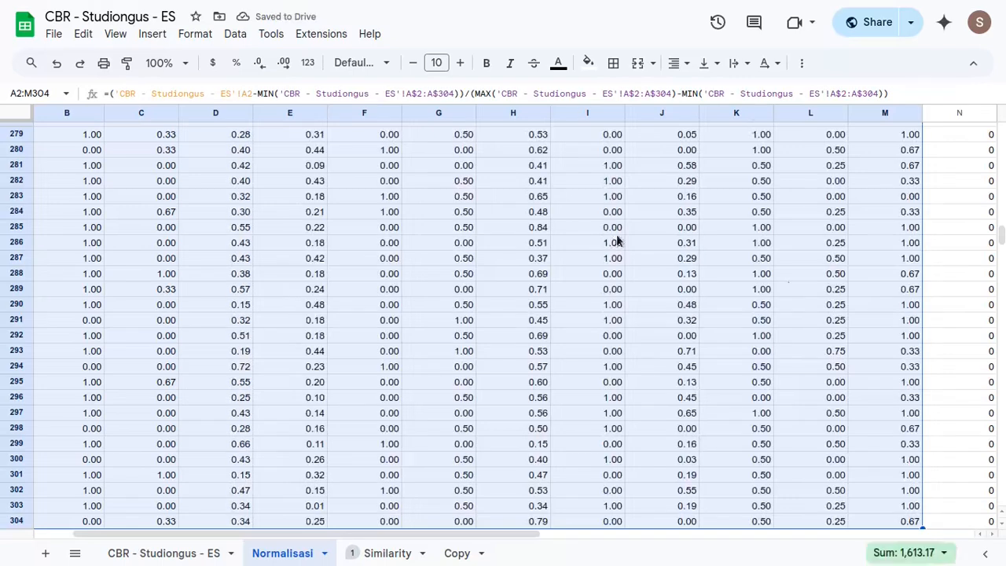
- Review the normalised attribute columns and the target column in the Normalisasi sheet
scroll(830, 291, "up", 7)
left_click(894, 264)
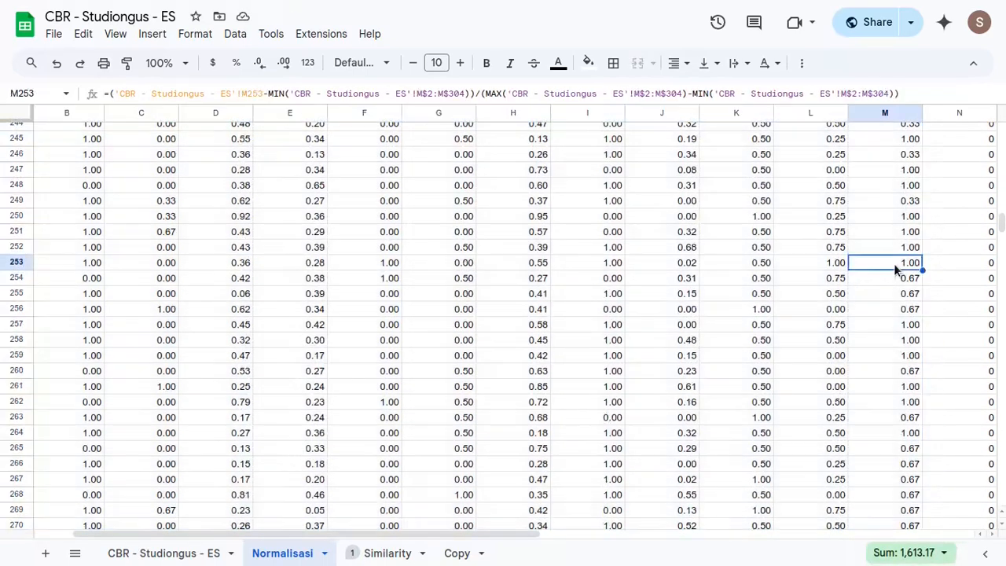
key("ctrl+Up")
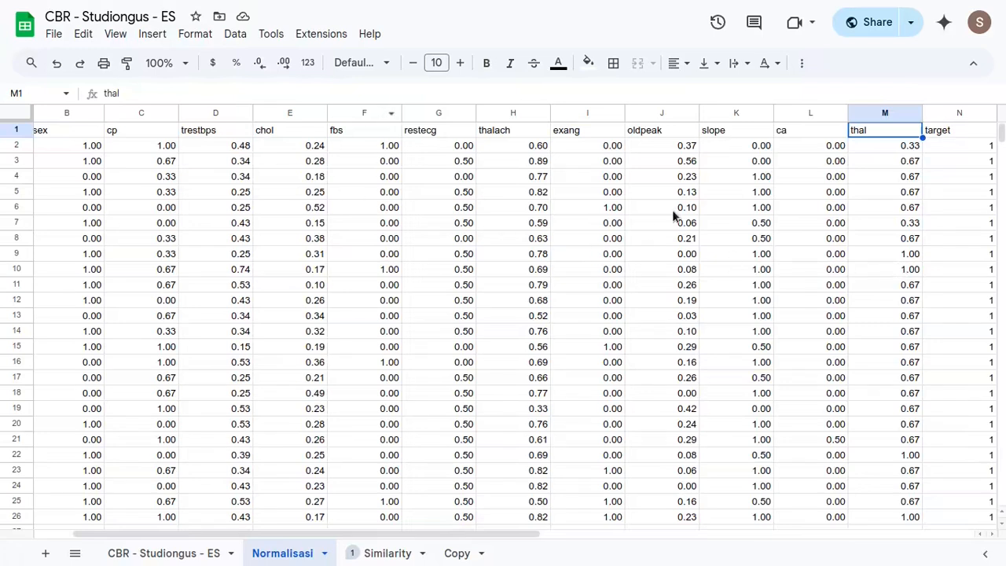
scroll(676, 212, "right", 4)
left_click(702, 132)
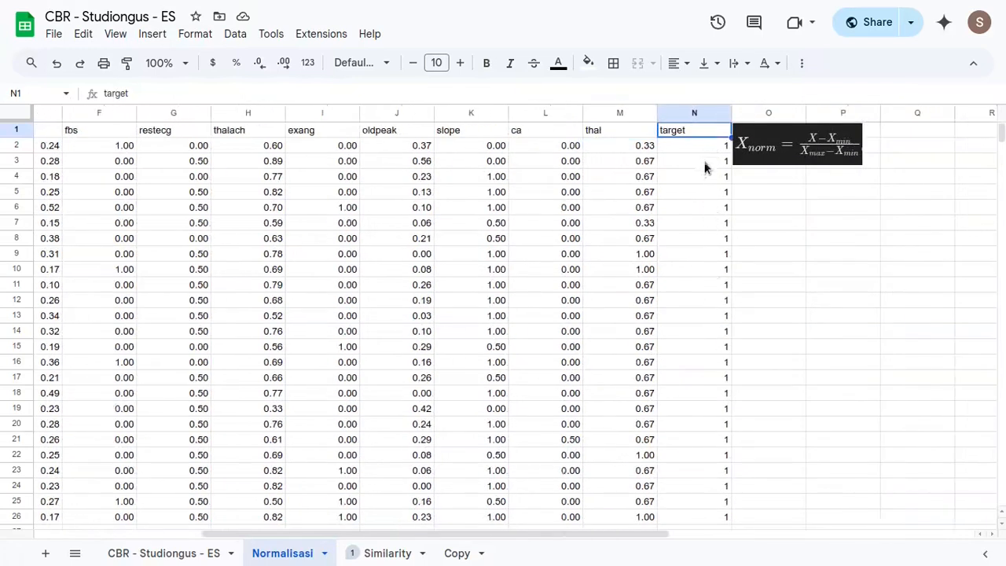
left_click(705, 152)
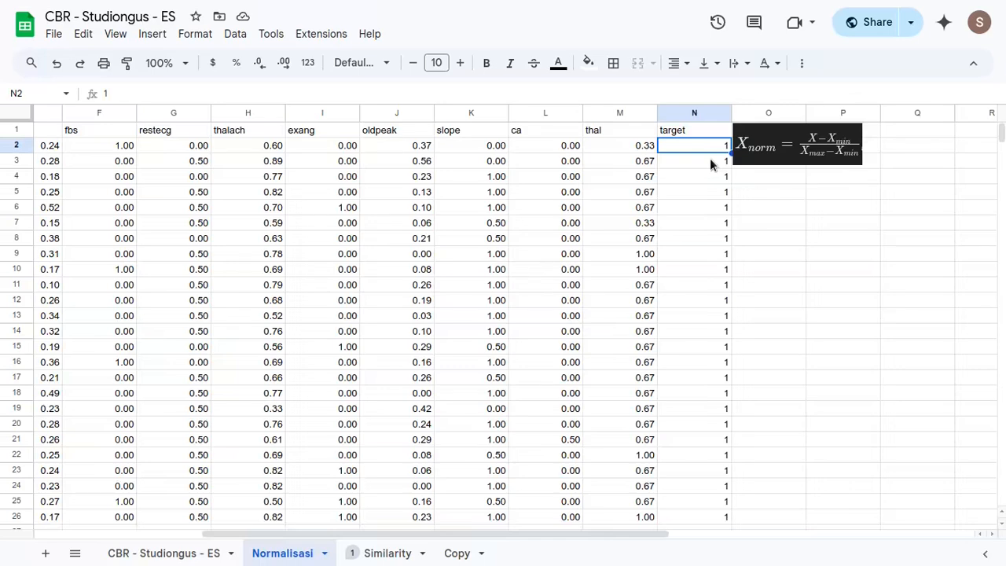
scroll(629, 300, "down", 5)
scroll(667, 287, "up", 5)
key("ctrl+Left")
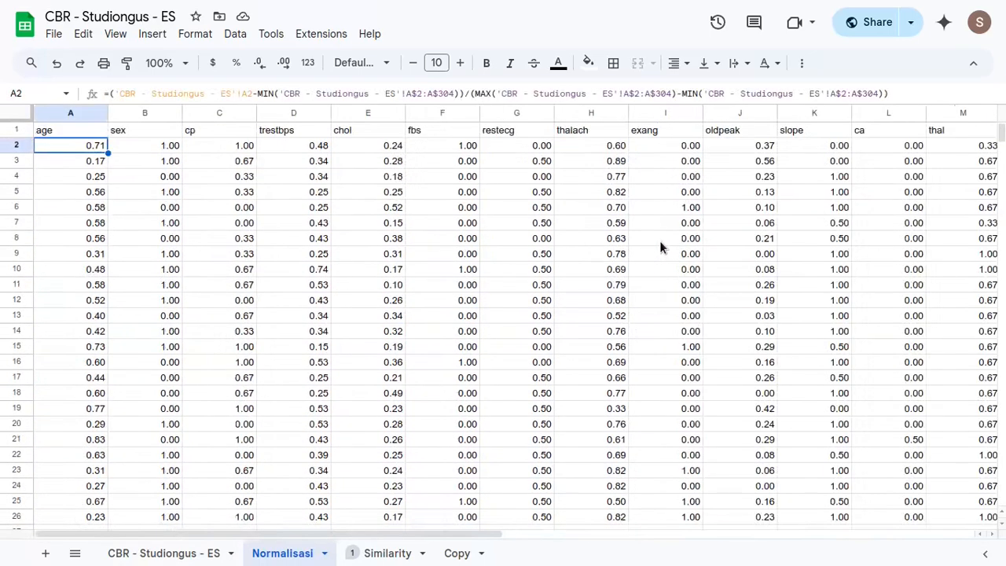
- Examine the Similarity sheet's new-case row and the normalisation formula in its row 4
left_click(374, 555)
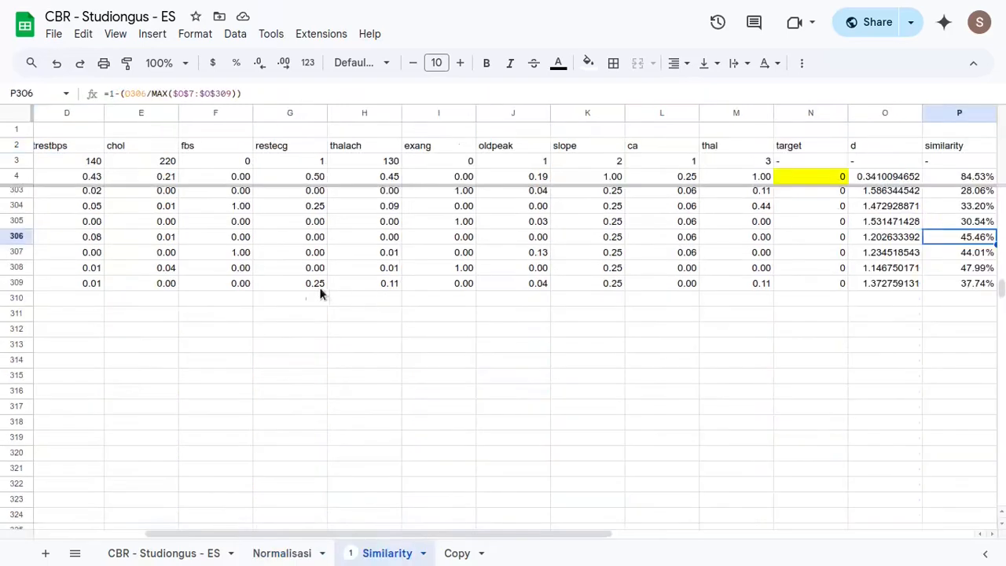
left_click(70, 233)
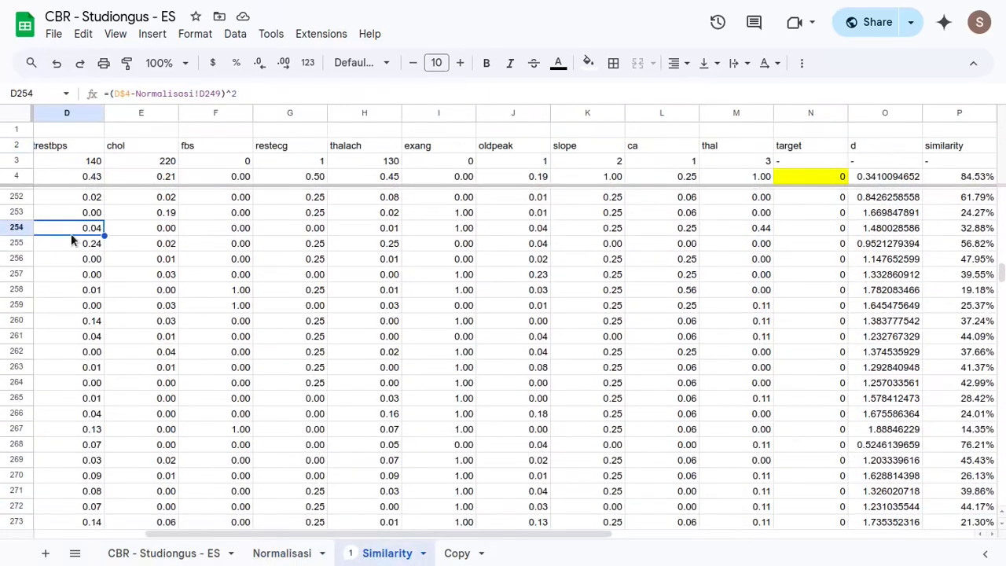
key("ctrl+Up")
scroll(283, 334, "up", 1)
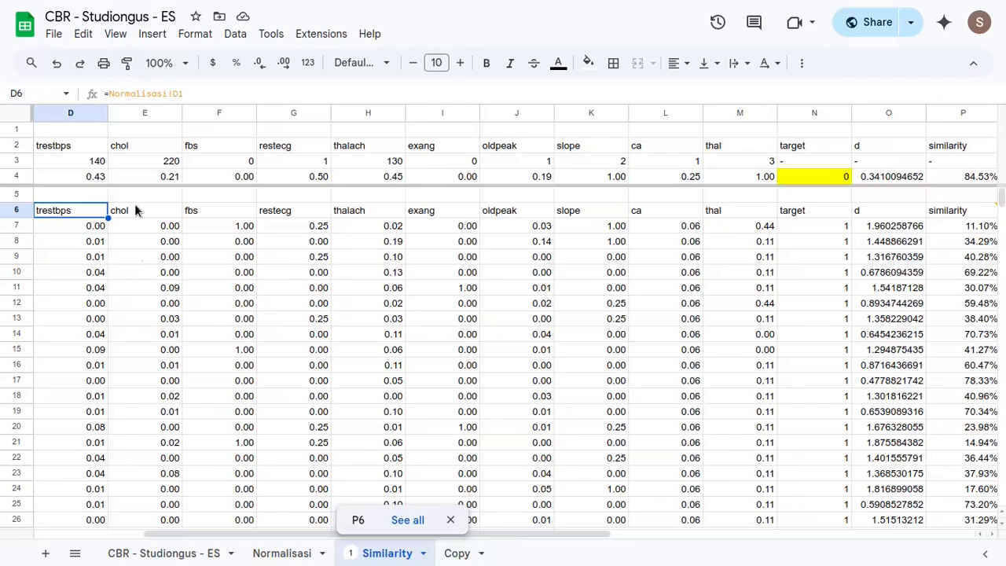
left_click(91, 162)
left_click(95, 180)
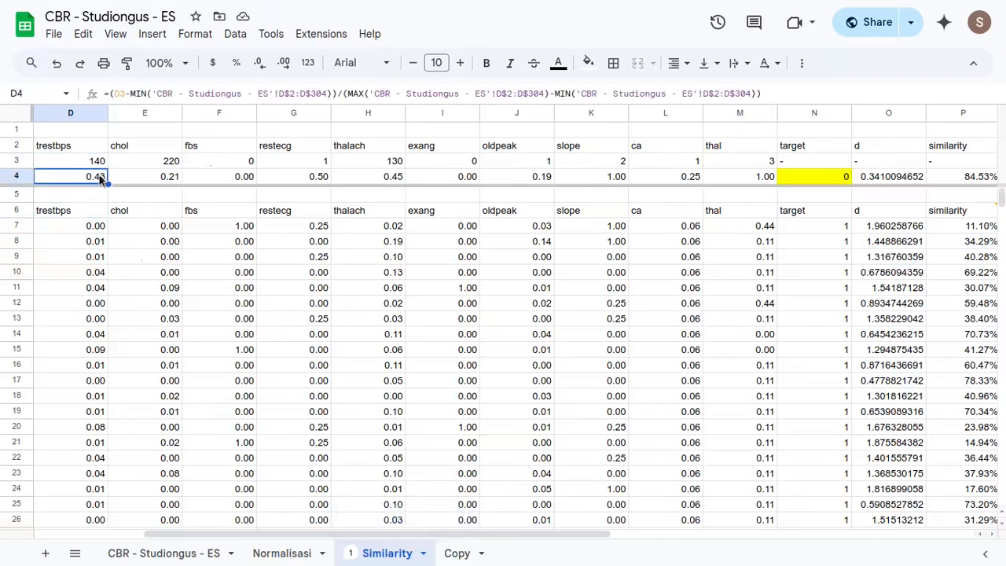
key("ctrl+shift+Right")
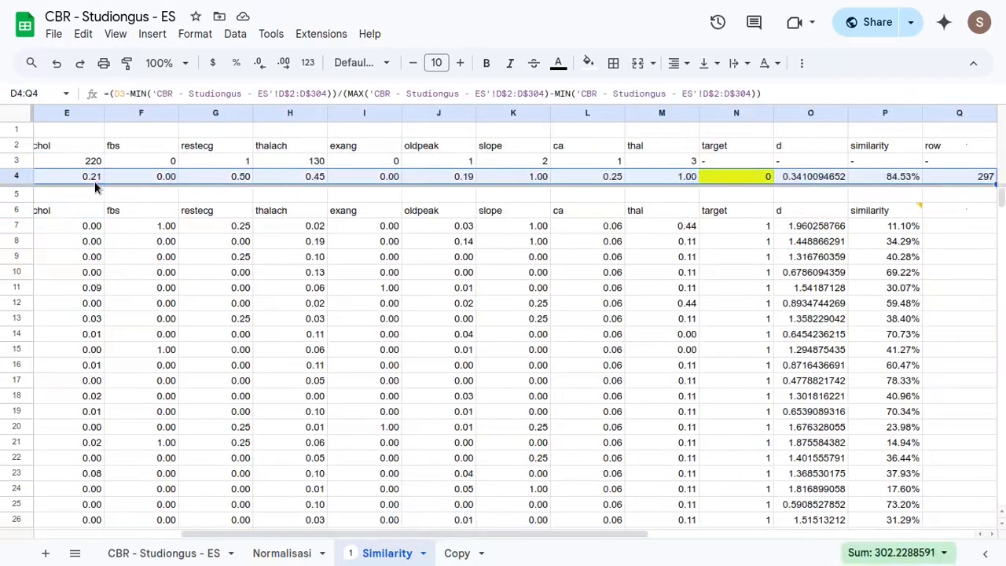
- Go to the Copy sheet and examine the new case's headers and attribute values in rows 2 and 3
left_click(455, 553)
scroll(233, 249, "left", 6)
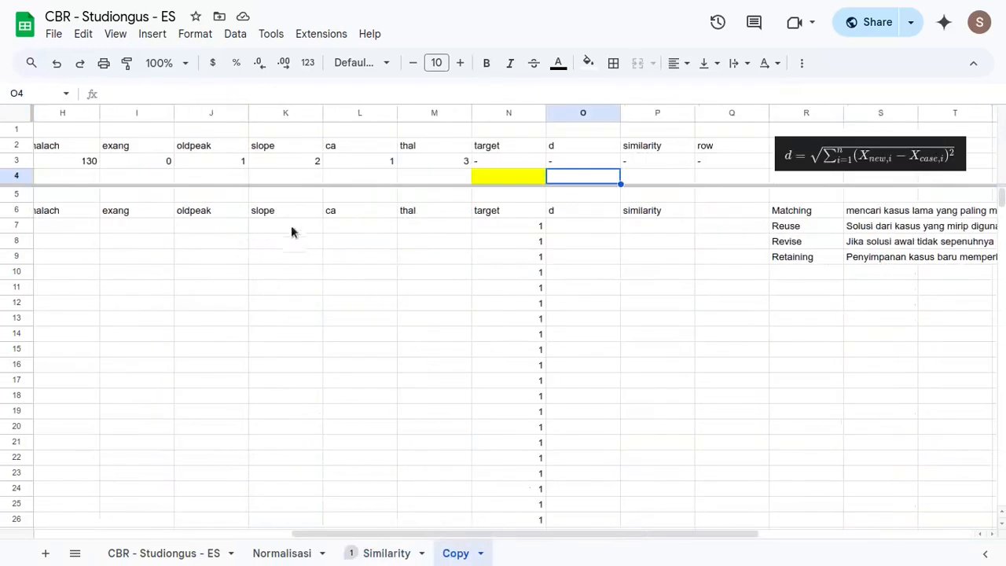
left_click(425, 179)
key("ctrl+Left")
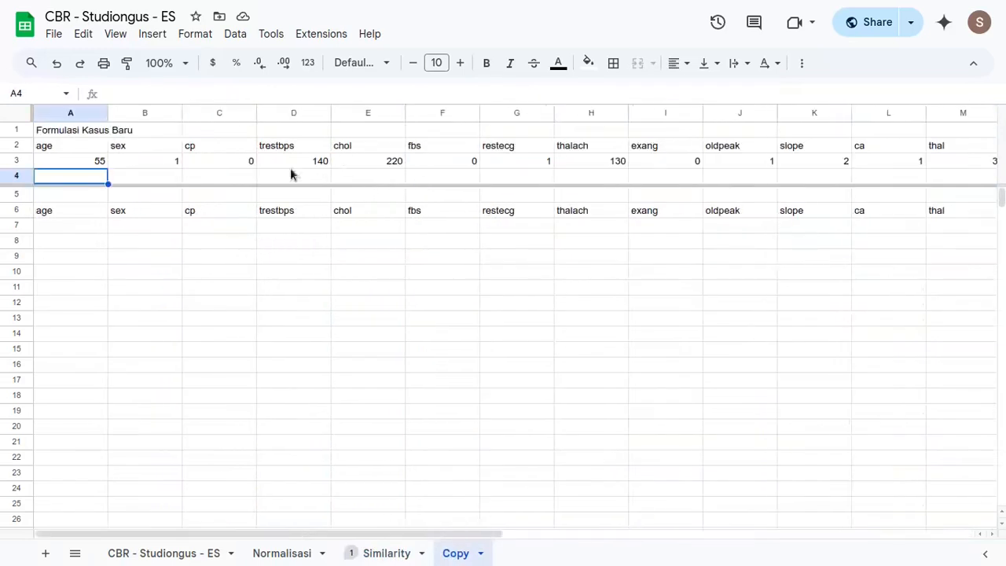
left_click(81, 164)
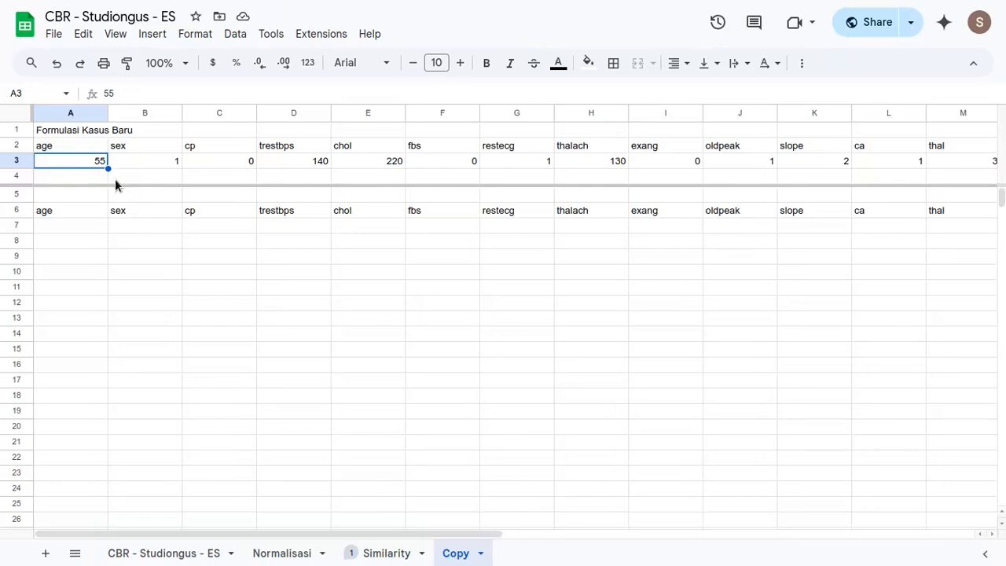
key("Up")
key("ctrl+Right")
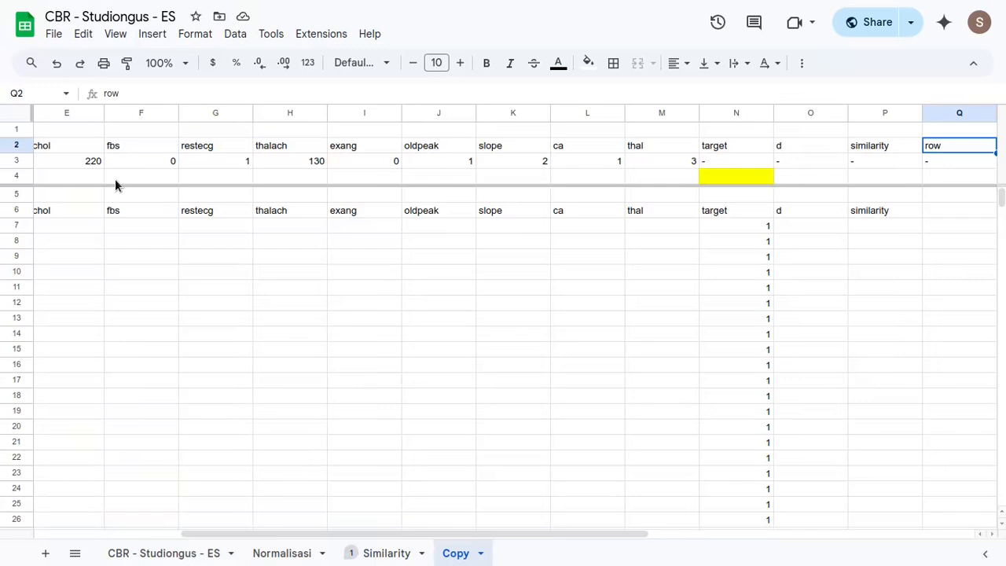
key("ctrl+Left")
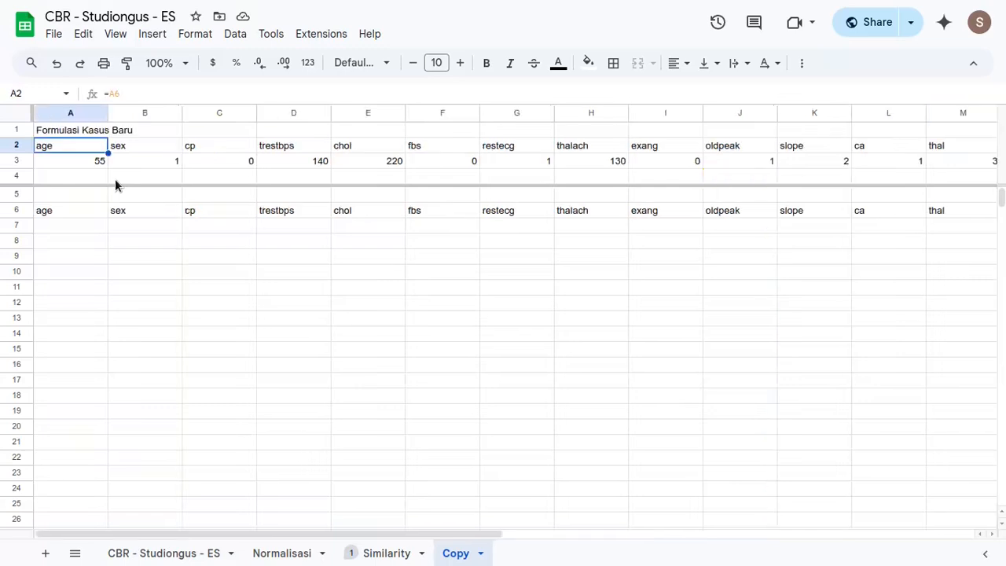
key("Down")
key("Down")
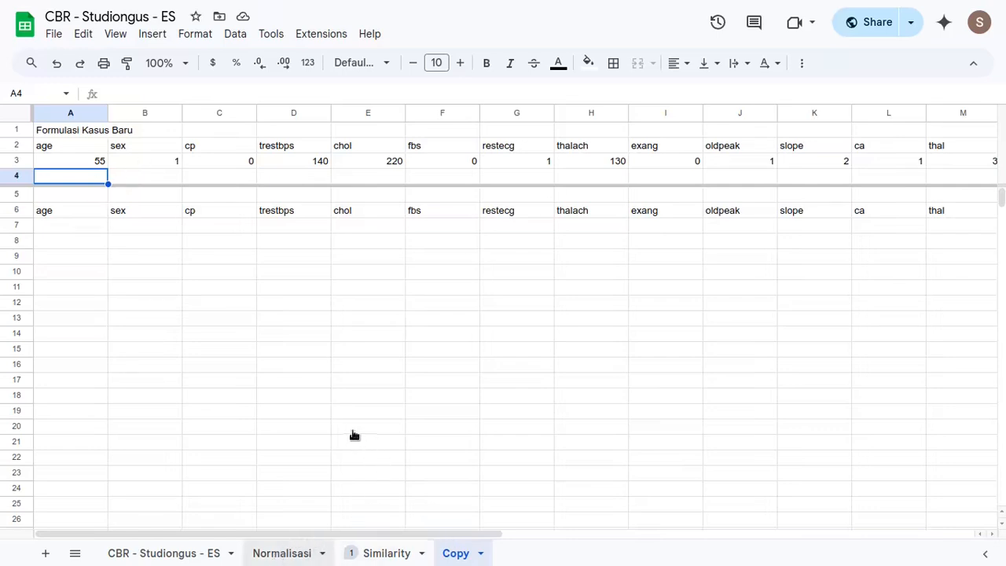
- Copy the normalisation formula text from Normalisasi A2 into cell A4 of the Copy sheet
left_click(281, 554)
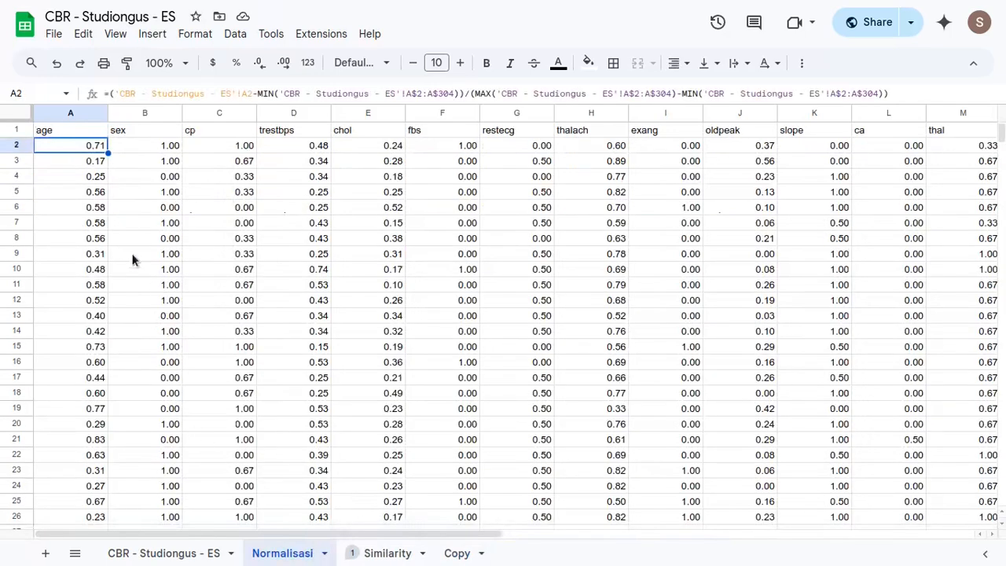
double_click(81, 142)
key("Escape")
left_click(456, 553)
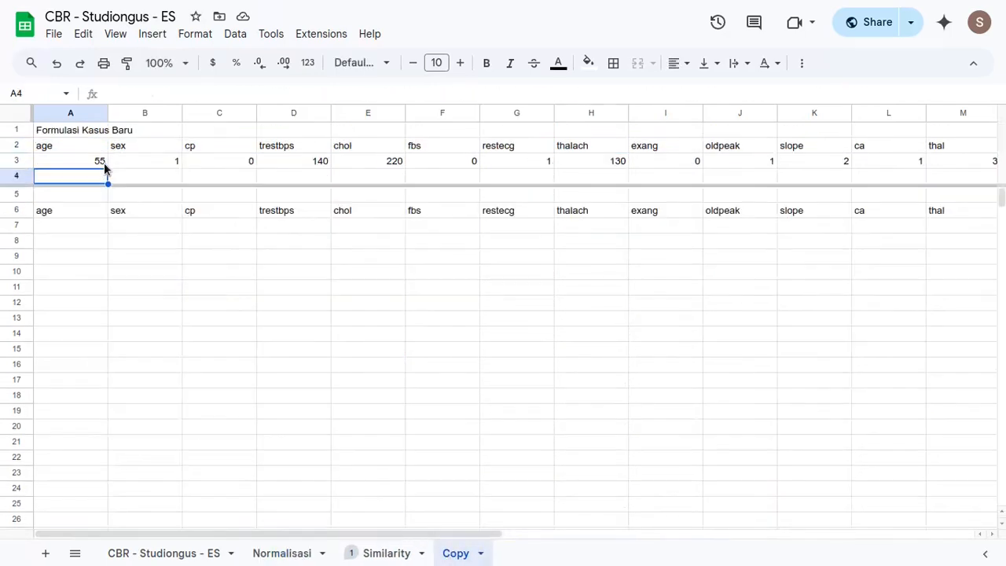
double_click(90, 174)
type("=('CBR - Studiongus - ES'!A2-MIN('CBR - Studiongus - ES'!A$2:A$304))/(MAX('CBR - Studiongus - ES'!A$2:A$304)-MIN('CBR - Studiongus - ES'!A$2:A$304))")
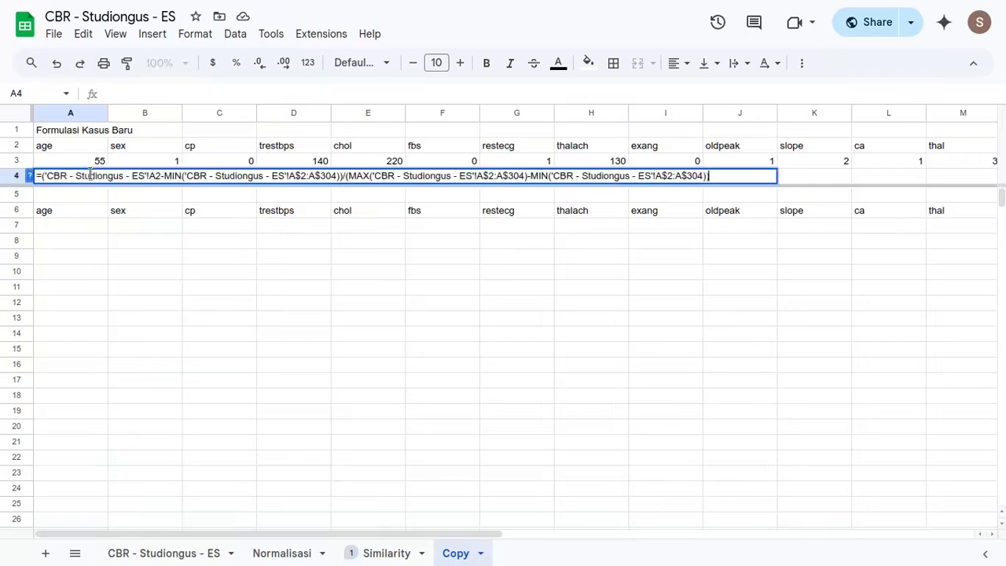
- Replace the numerator's source-sheet A2 reference in the A4 formula with the new case's age cell A3 and enter it
left_click_drag(186, 178, 46, 176)
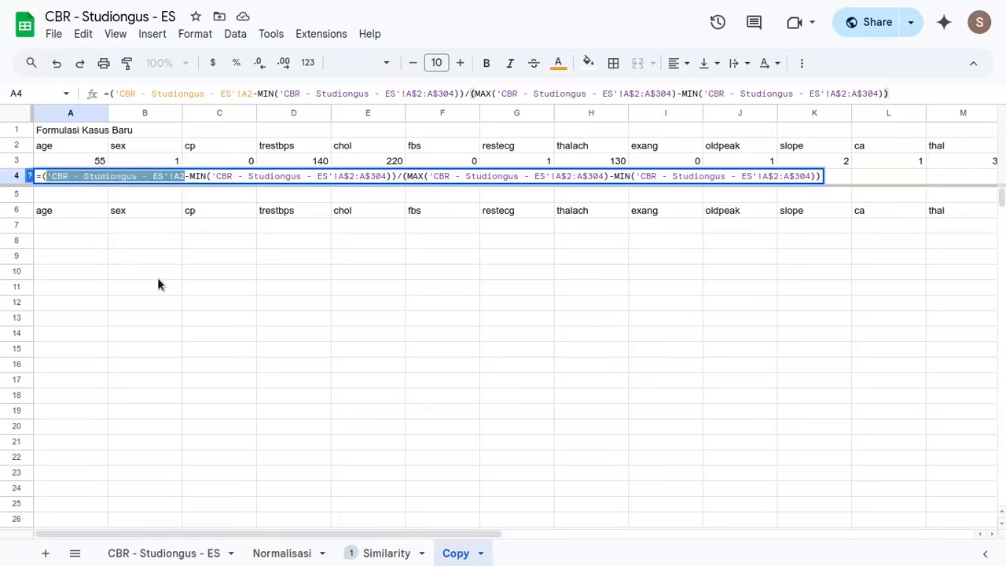
key("BackSpace")
left_click(90, 161)
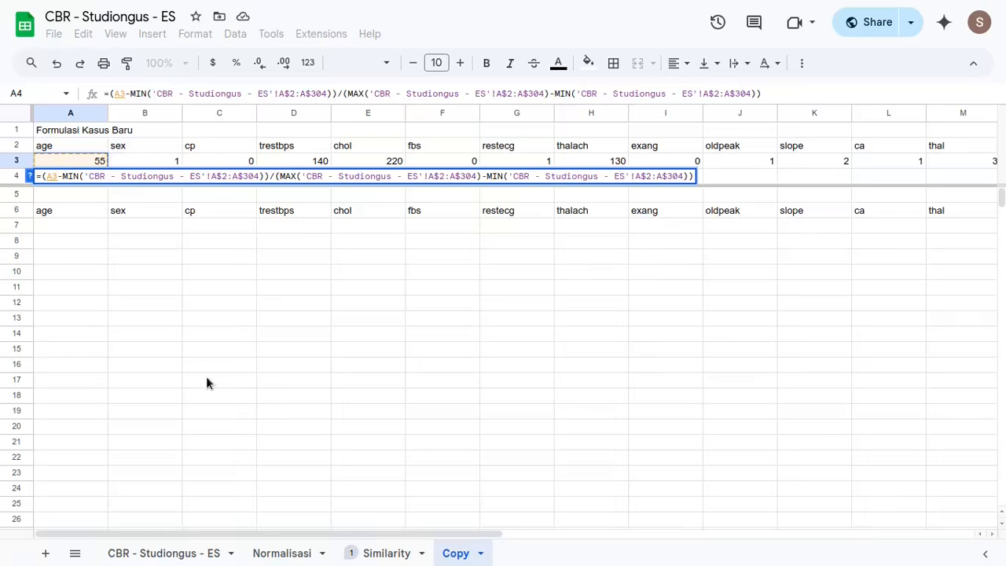
key("Return")
- Fill the A4 normalisation formula across the new case's row through the thal column, M4
key("Up")
key("Up")
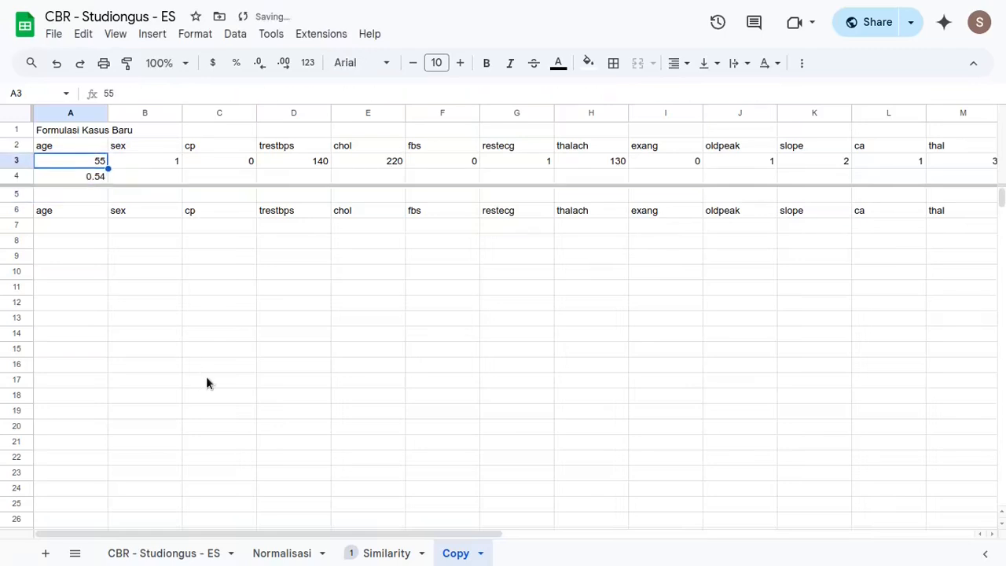
key("ctrl+Right")
key("Down")
key("ctrl+shift+Left")
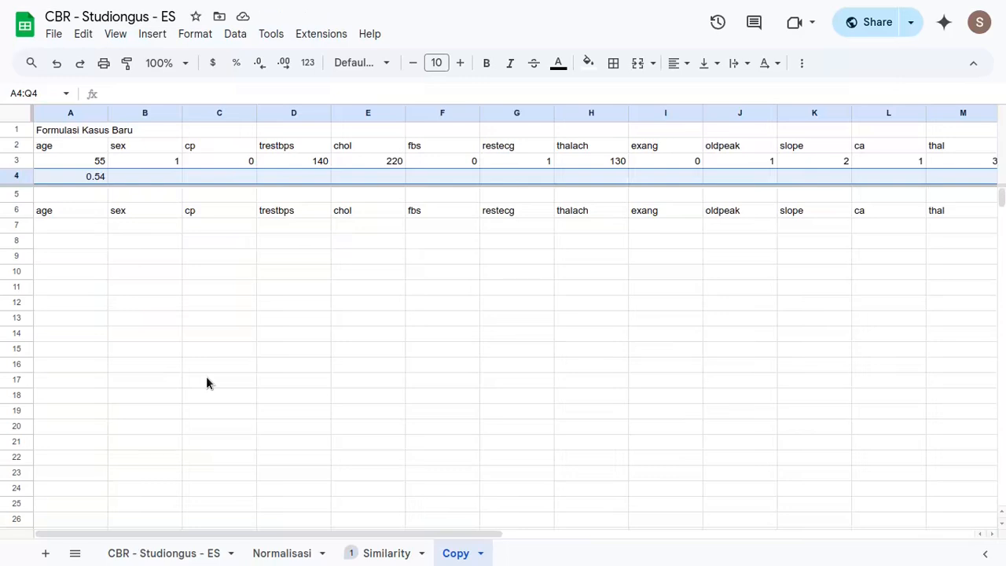
key("Up")
key("Down")
key("Left")
key("Left")
key("Left")
key("Left")
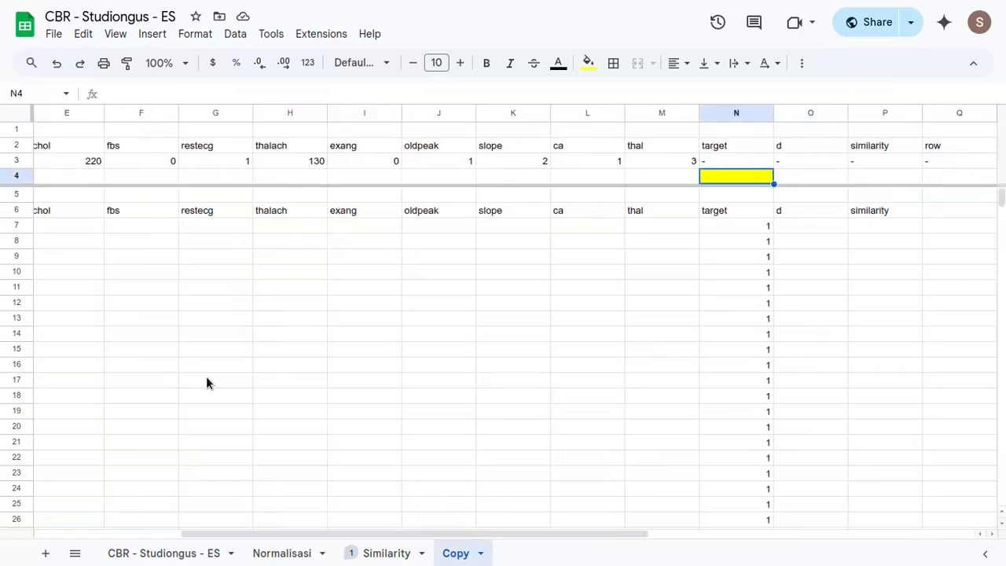
key("Right")
key("Left")
key("ctrl+shift+Left")
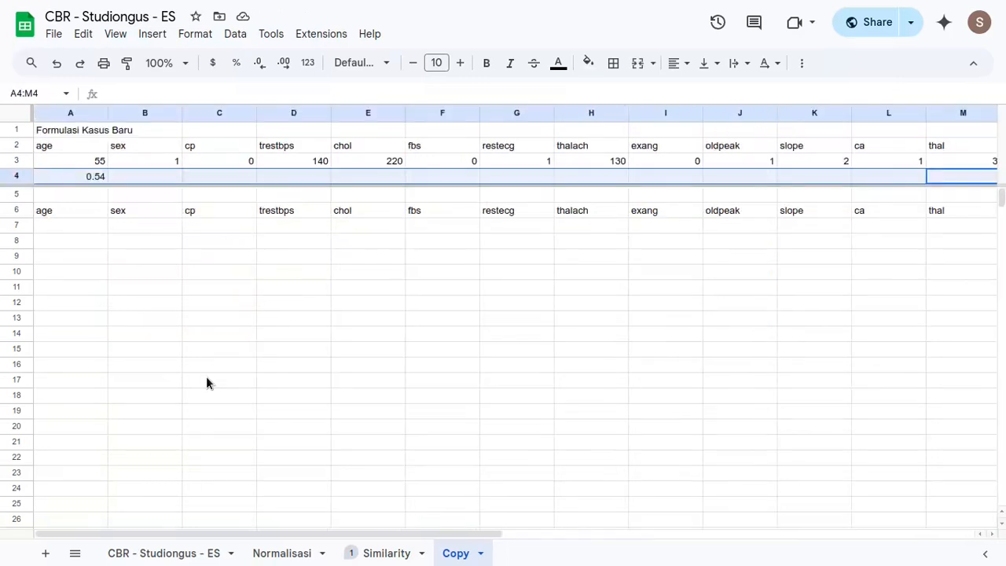
key("ctrl+r")
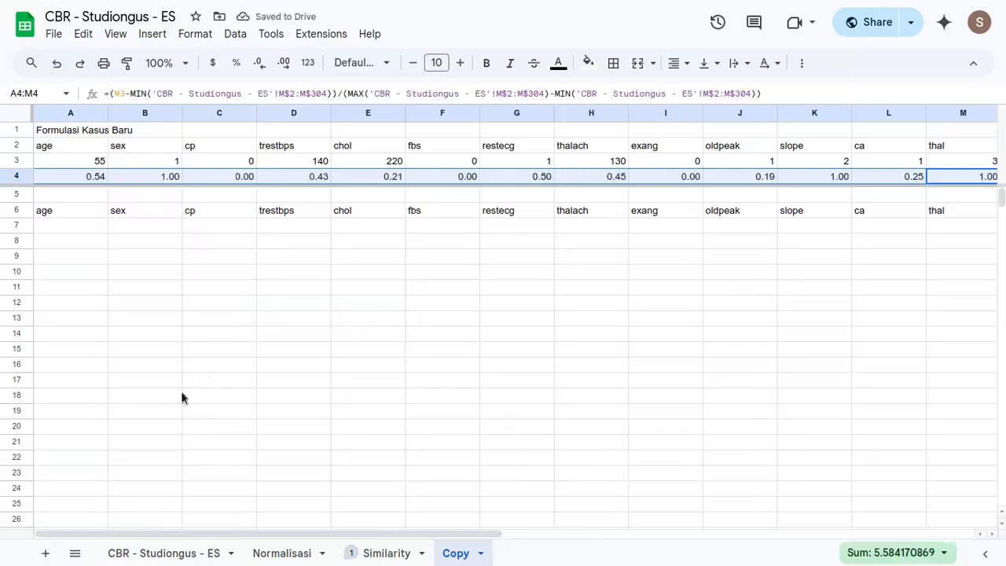
left_click_drag(88, 181, 465, 178)
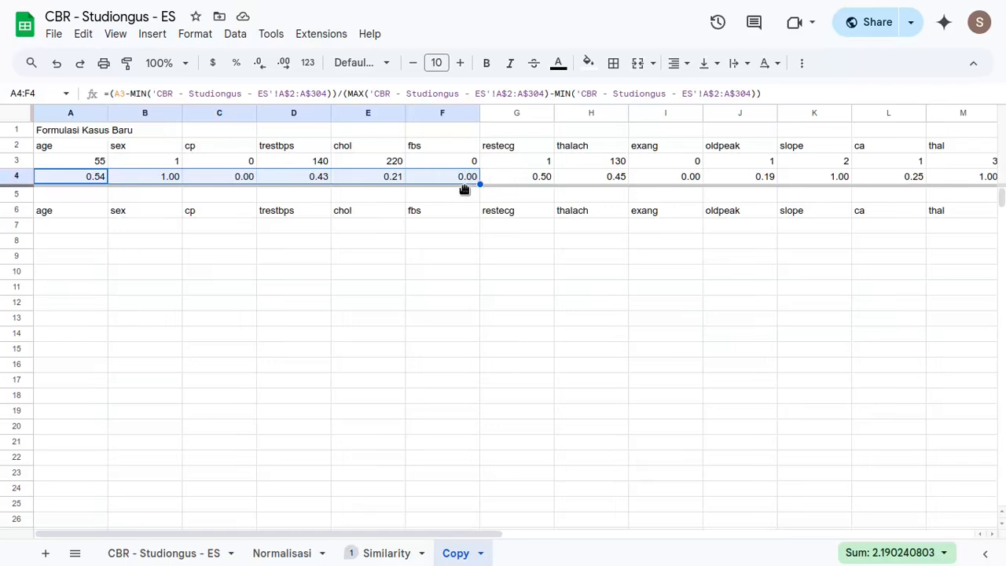
- Set the text of the case-based reasoning stage notes in R6:S9 of the Copy sheet to white
left_click(526, 175)
scroll(539, 175, "right", 5)
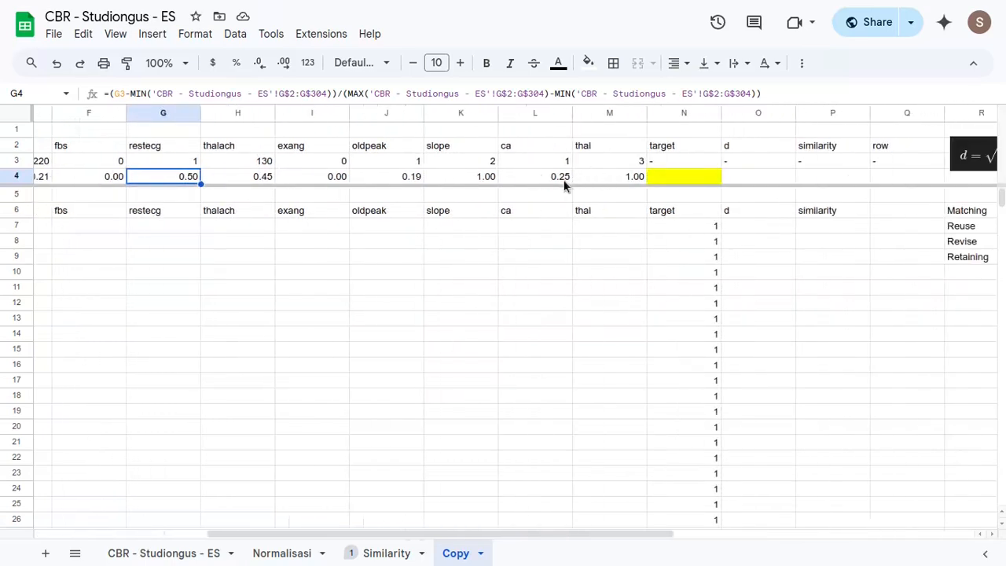
scroll(595, 286, "right", 6)
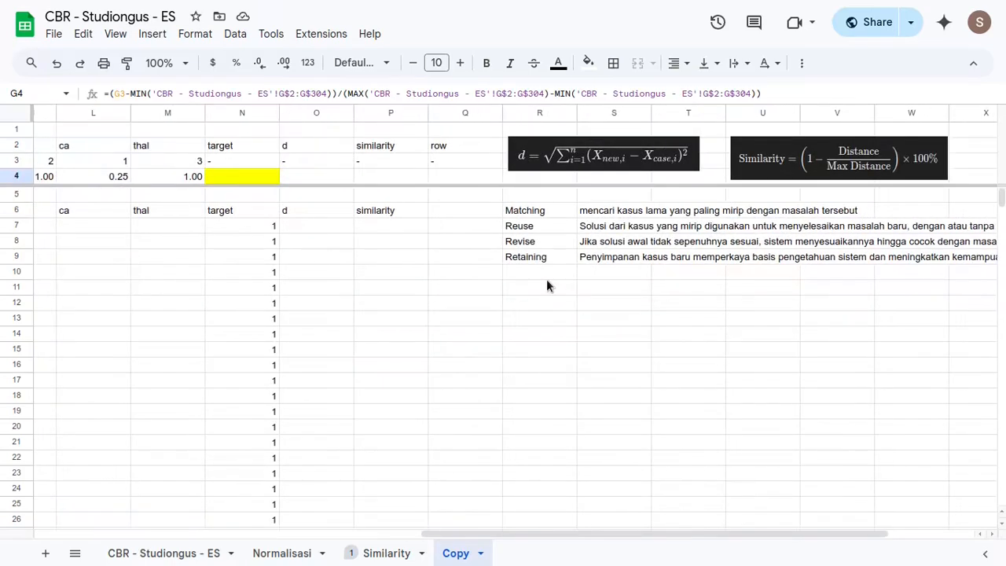
left_click(572, 155)
left_click_drag(541, 210, 638, 256)
left_click(588, 63)
left_click(604, 94)
left_click(558, 65)
left_click(708, 114)
left_click(710, 114)
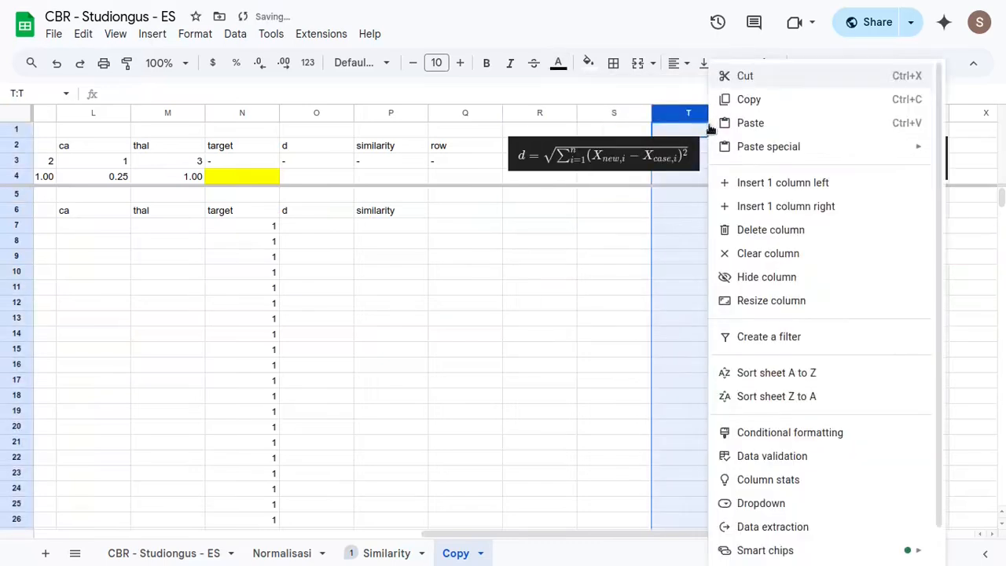
left_click(609, 259)
left_click(540, 287)
- Examine the distance and similarity formula images alongside the new case's normalised row and the empty table columns
left_click(566, 156)
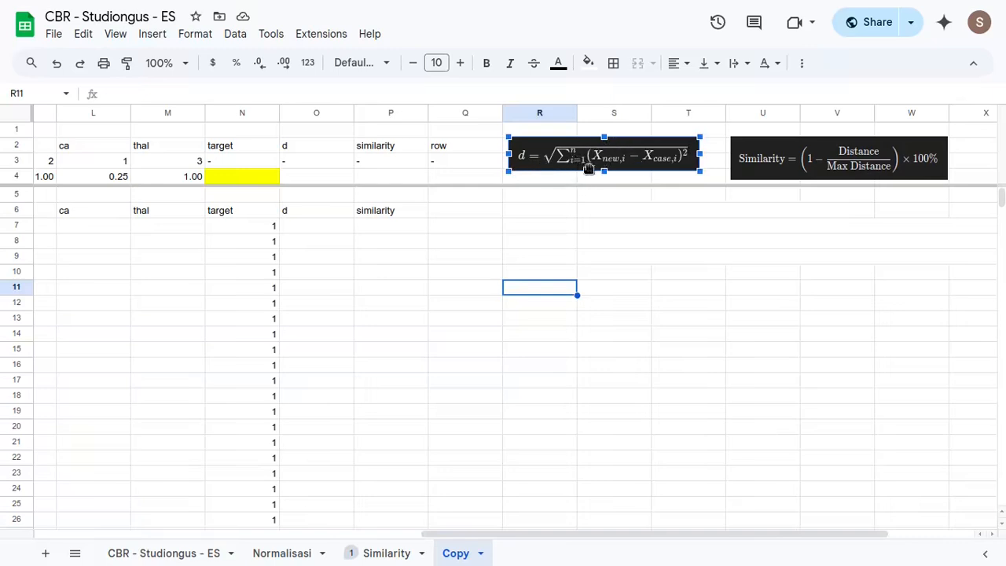
left_click(805, 164)
left_click(607, 169)
scroll(426, 231, "left", 2)
scroll(427, 230, "left", 10)
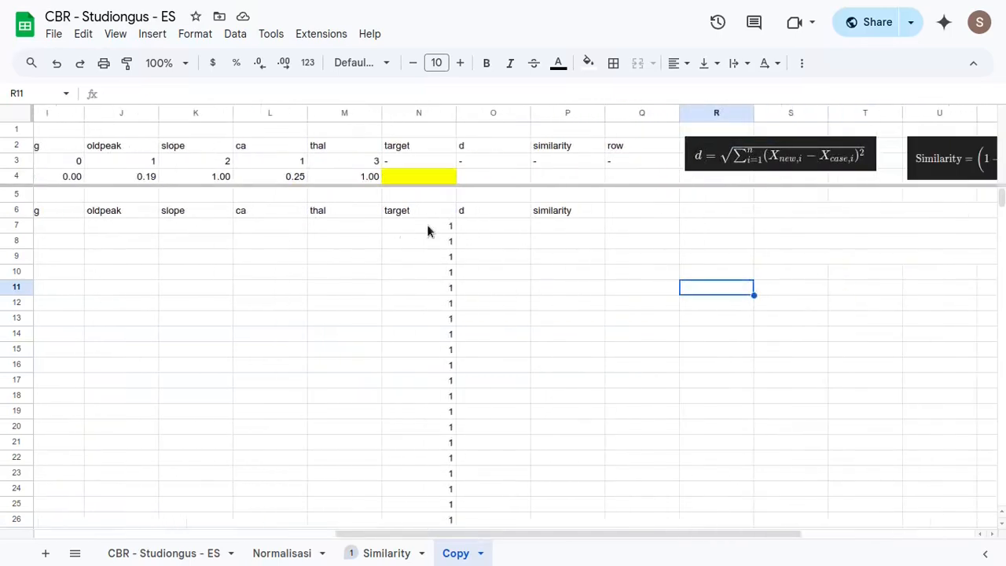
scroll(427, 230, "right", 10)
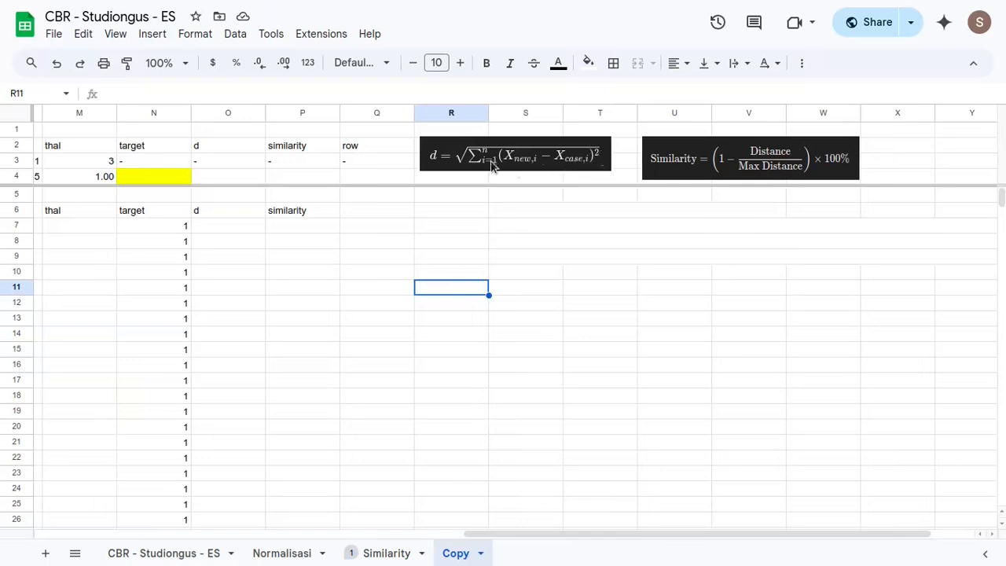
left_click(225, 232)
scroll(338, 248, "left", 5)
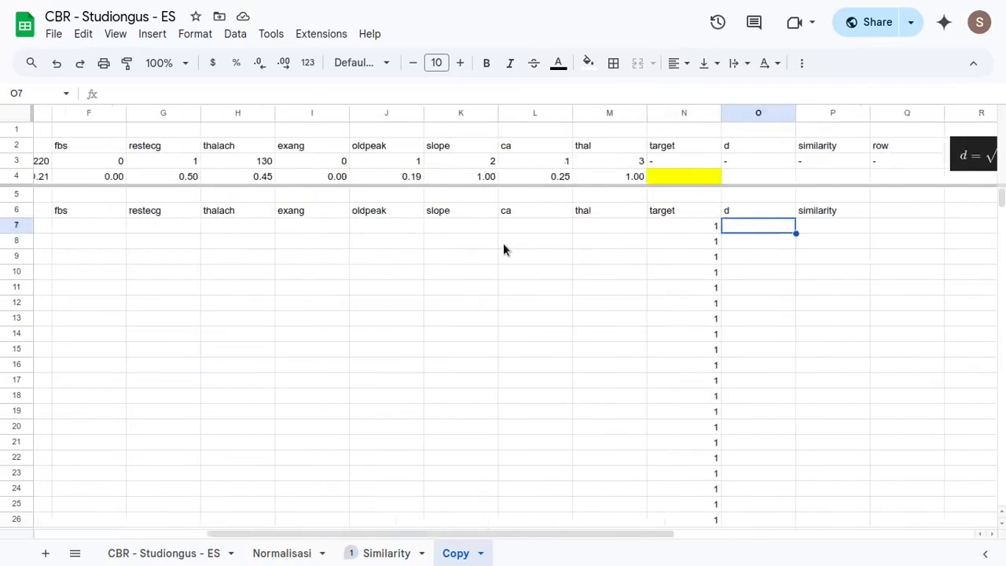
scroll(550, 250, "left", 5)
scroll(642, 252, "right", 10)
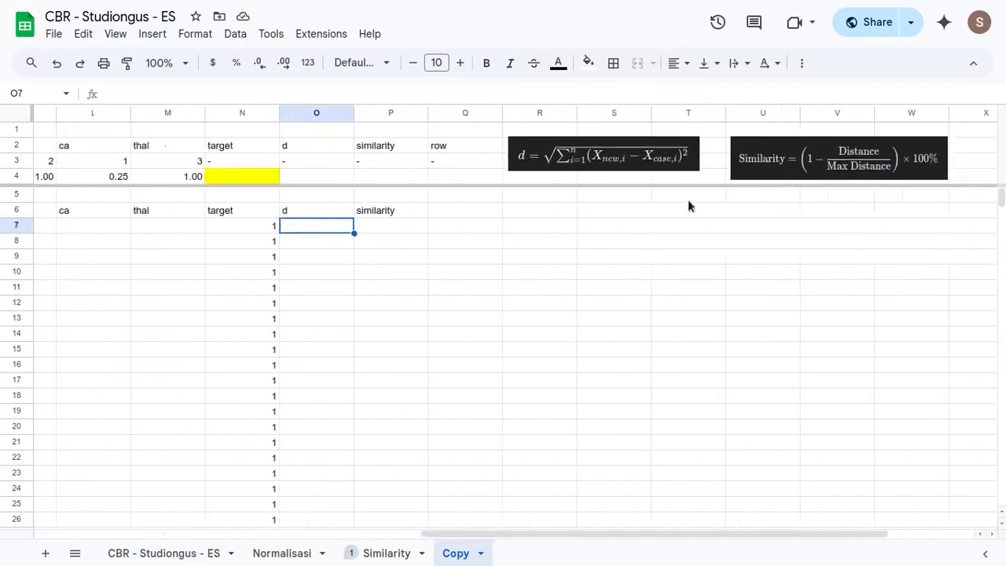
scroll(359, 270, "left", 10)
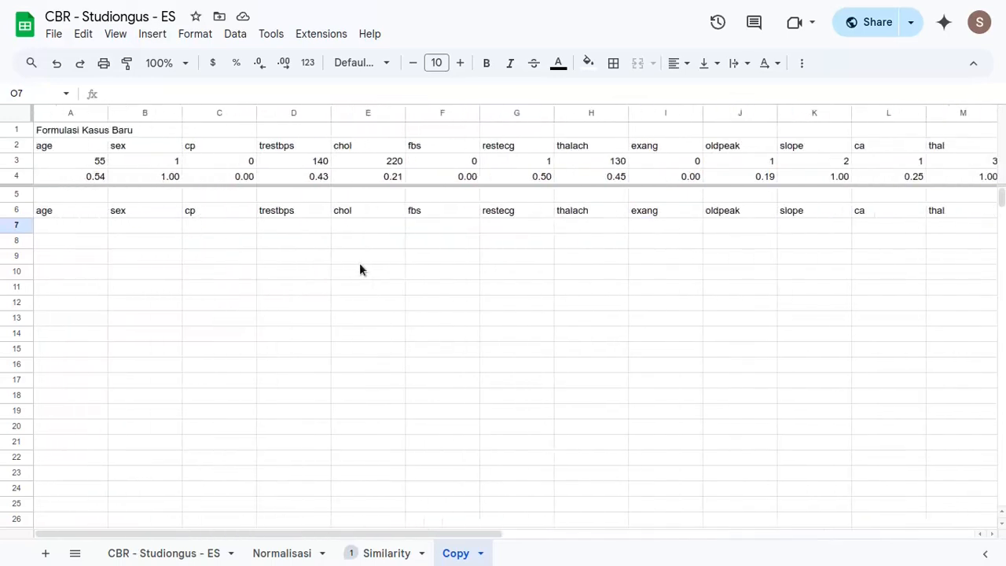
scroll(354, 267, "right", 9)
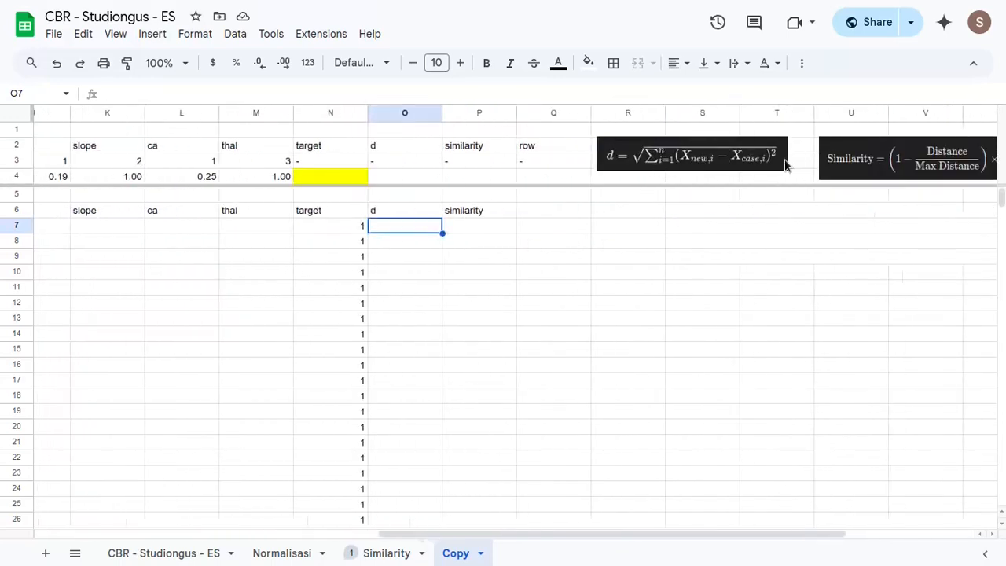
scroll(252, 290, "left", 9)
- Enter the squared age difference =(A4-Normalisasi!A2)^2 in cell A7 of the Copy sheet
left_click(91, 225)
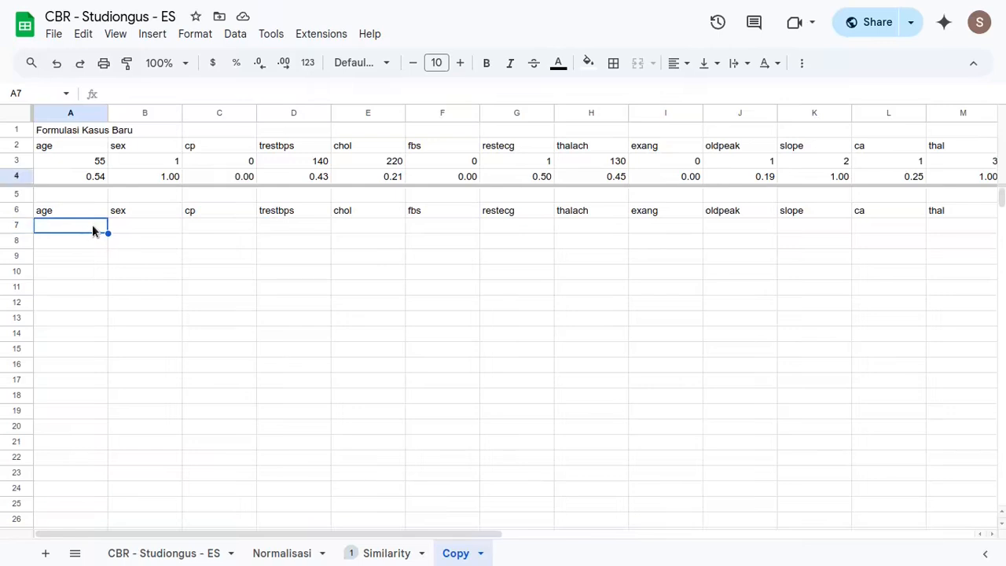
type("=")
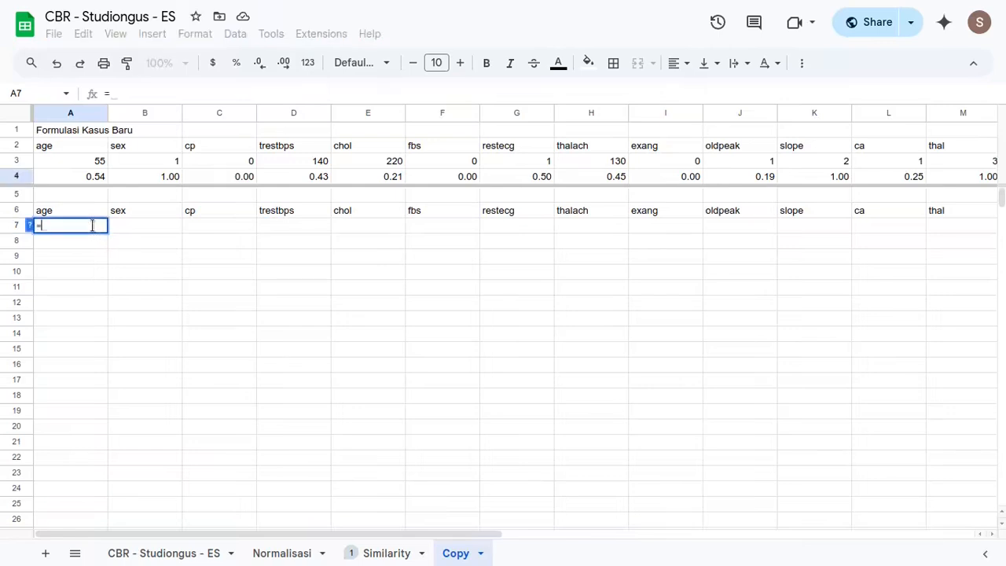
type("(")
left_click(87, 174)
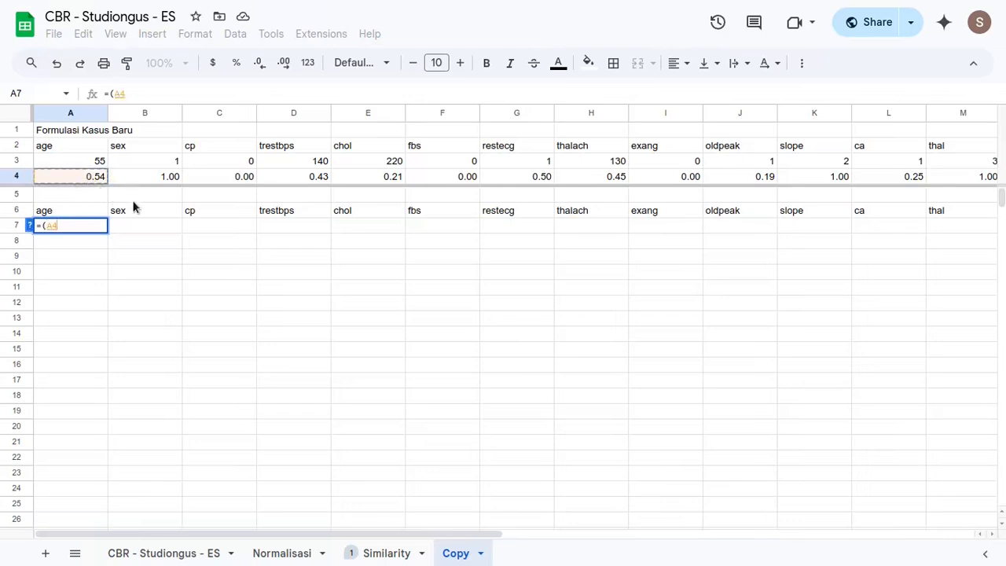
type("-")
left_click(296, 559)
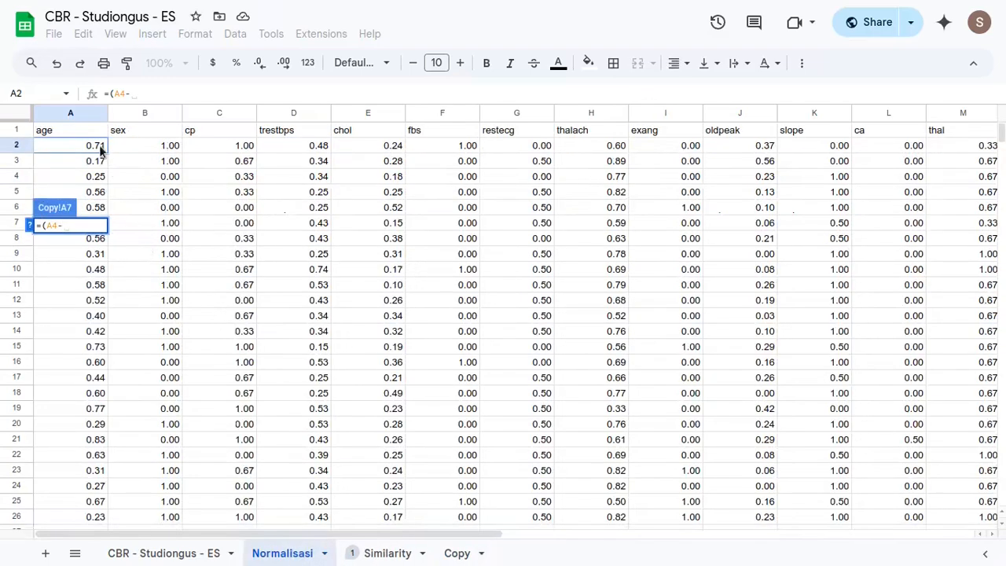
left_click(100, 149)
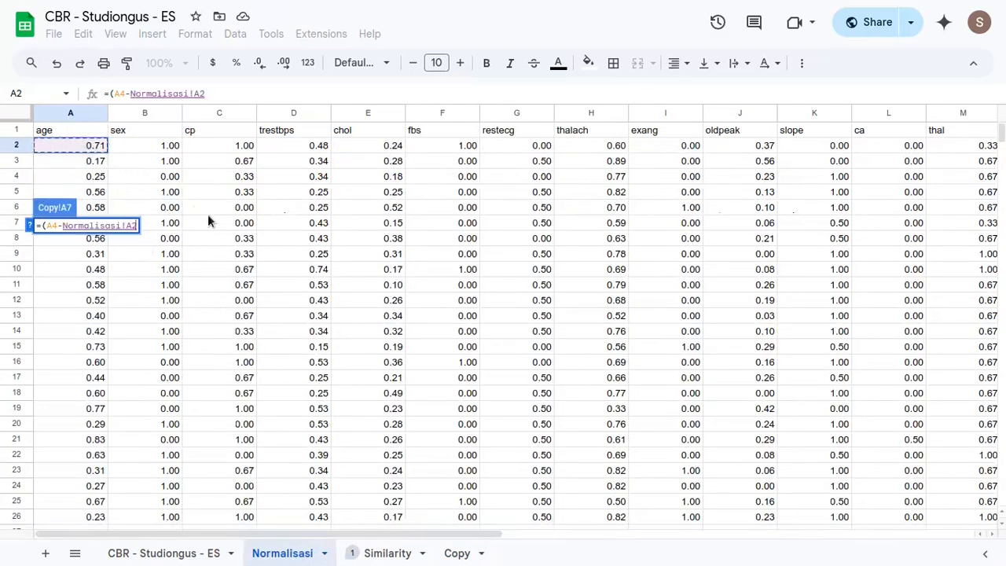
type(")^")
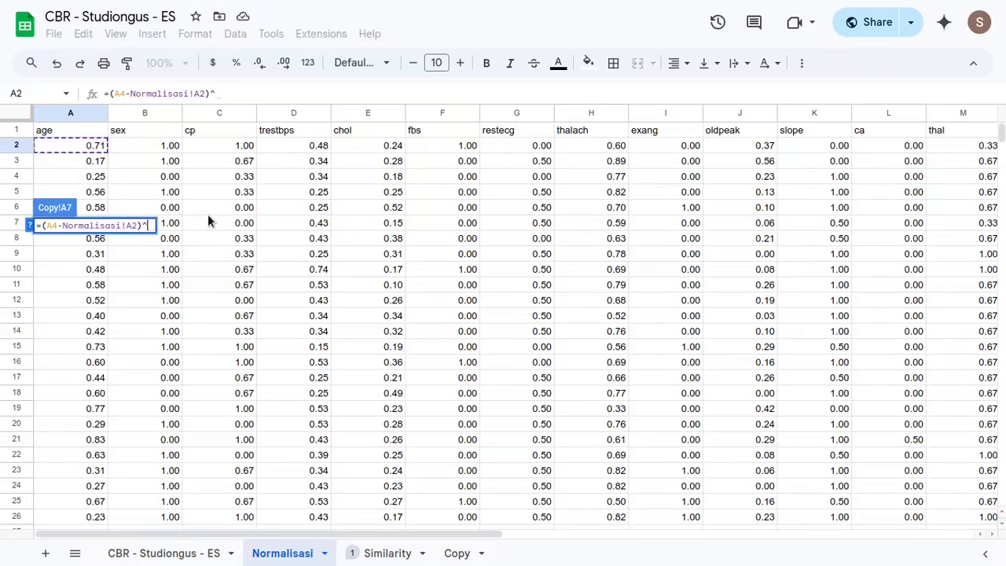
type("2")
key("Return")
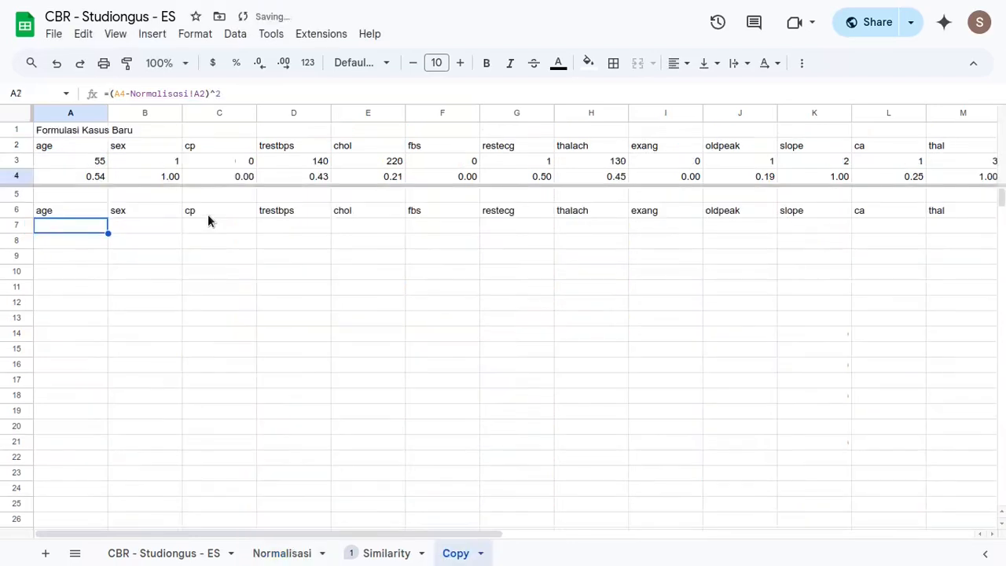
- Lock the row of the new case's age reference in the A7 formula as A$4
double_click(74, 228)
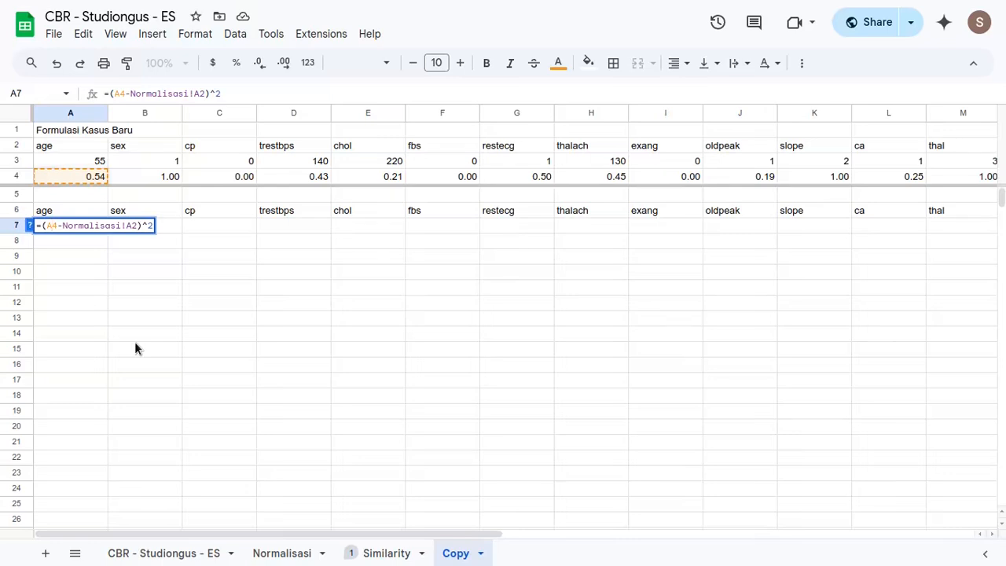
type("$")
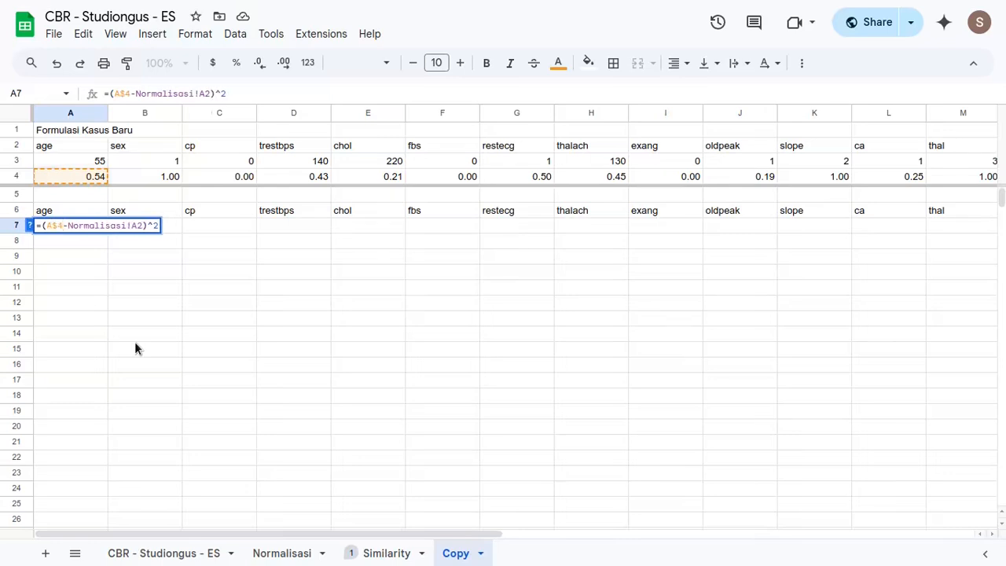
key("Return")
key("Up")
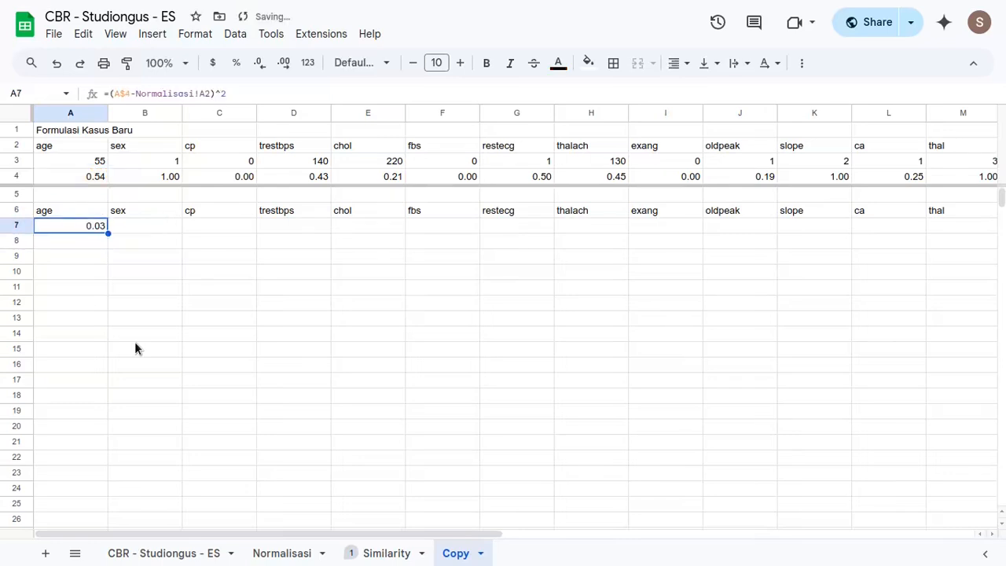
- Fill the A7 squared-difference formula down to row 309 and across through the thal column, covering A7:M309
key("ctrl+shift+Down")
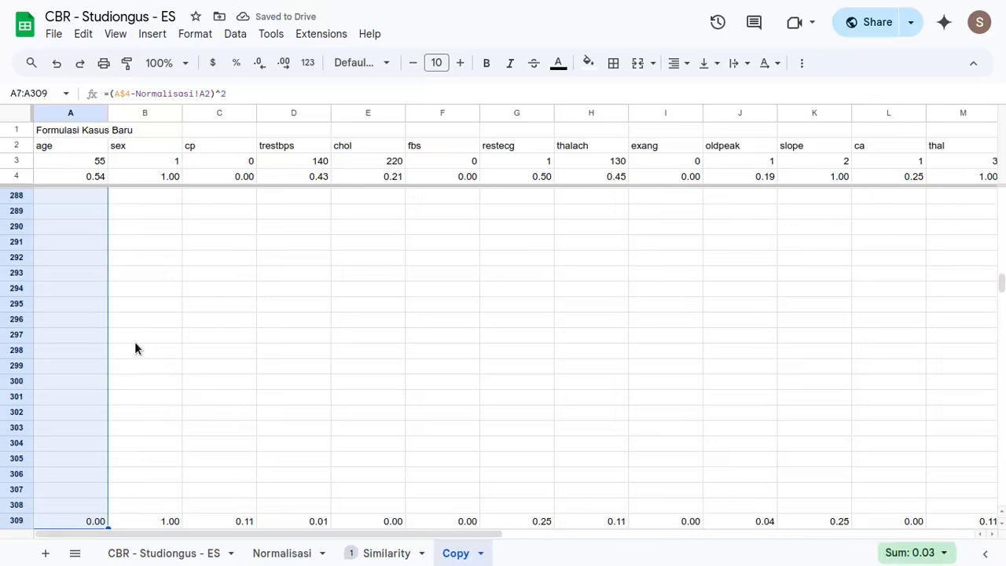
key("ctrl+d")
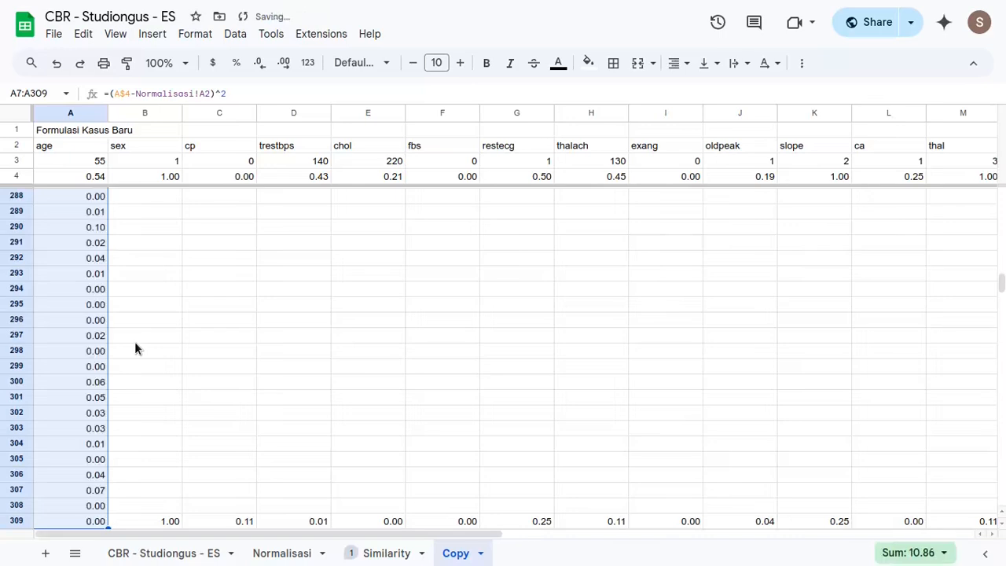
key("ctrl+shift+Right")
key("shift+Left")
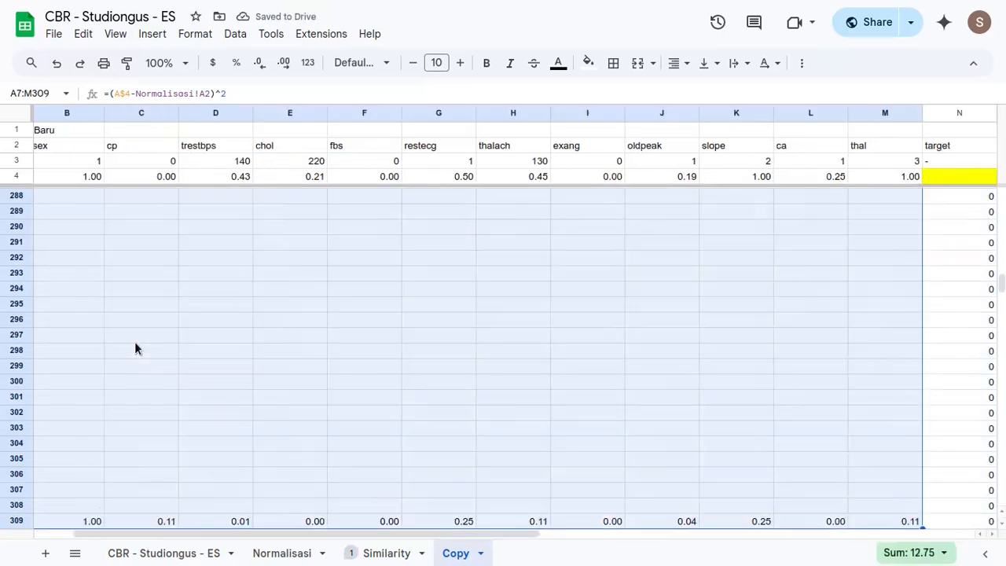
key("ctrl+d")
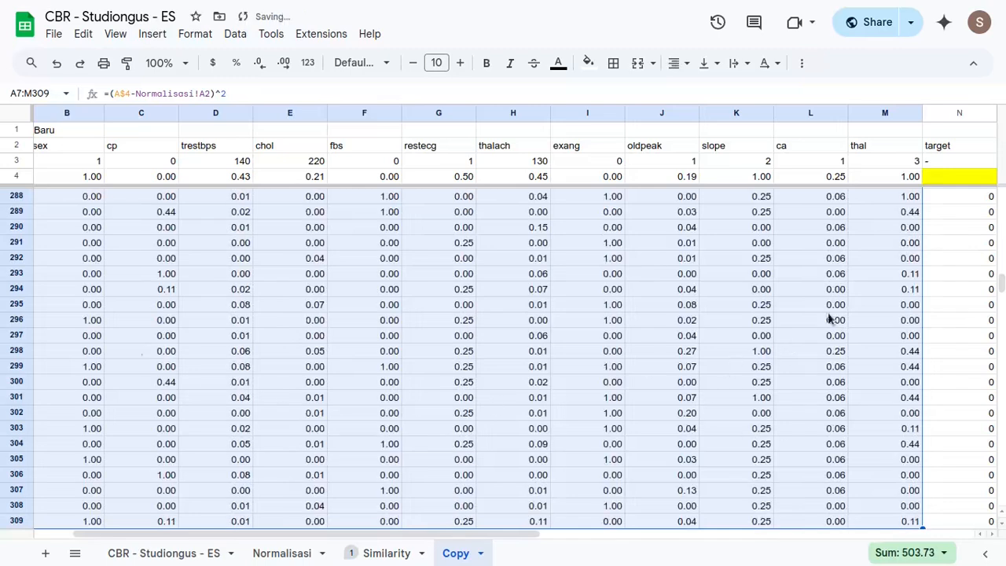
- Enter the distance formula =SQRT(SUM(A7:M7)) in the first cell of the d column, O7
scroll(810, 368, "right", 5)
scroll(811, 368, "right", 3)
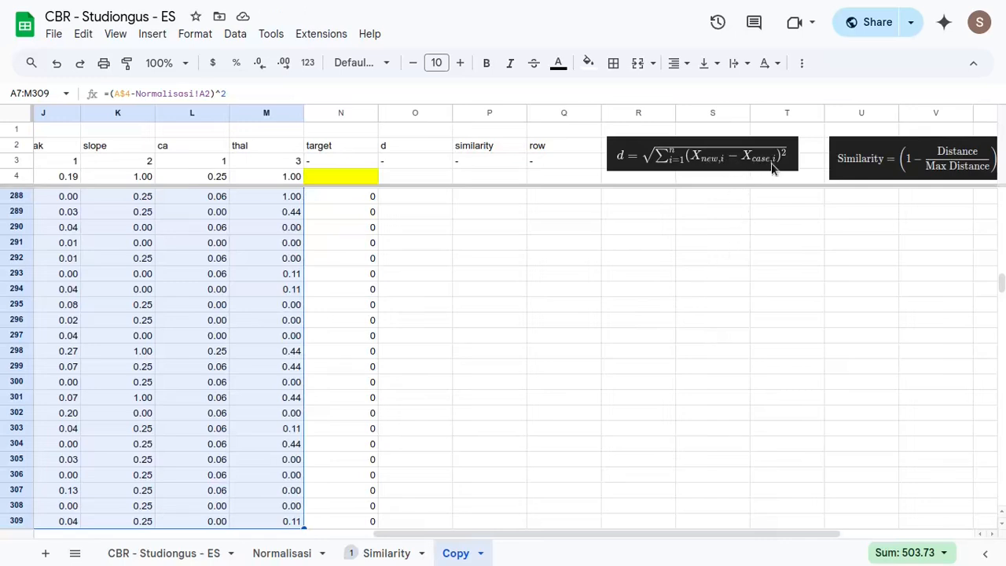
scroll(328, 310, "up", 20)
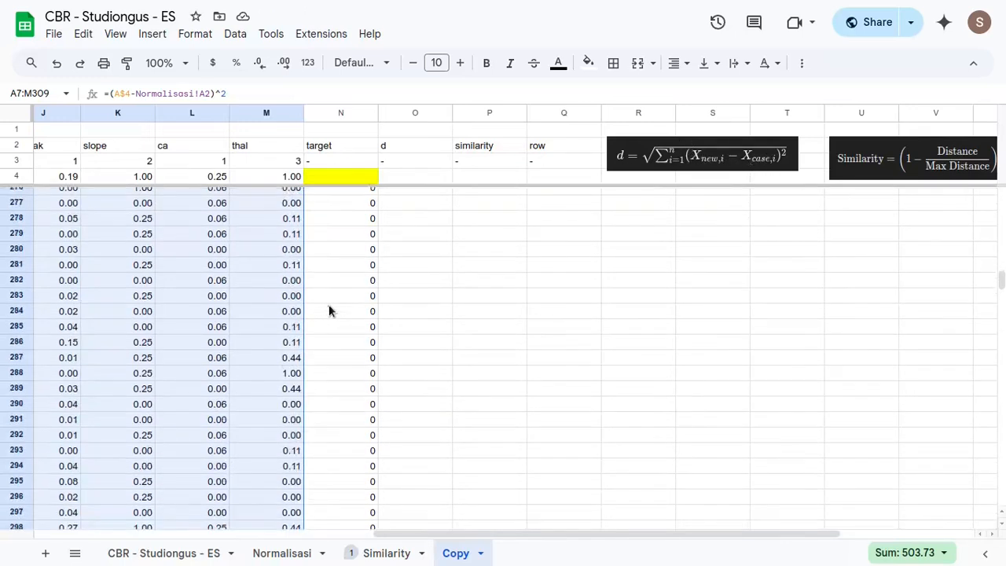
scroll(341, 310, "up", 12)
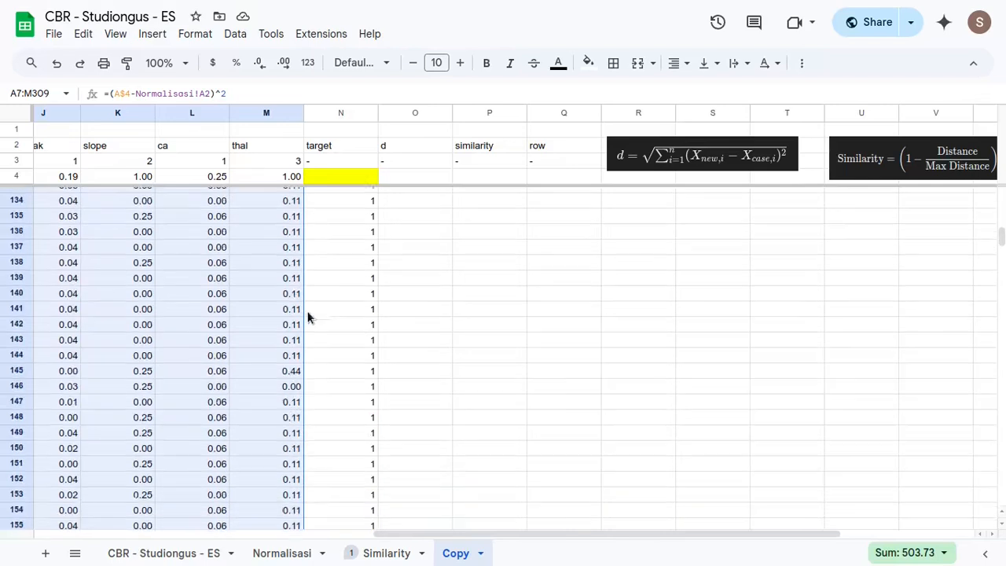
left_click(288, 302)
left_click(366, 289)
key("ctrl+Up")
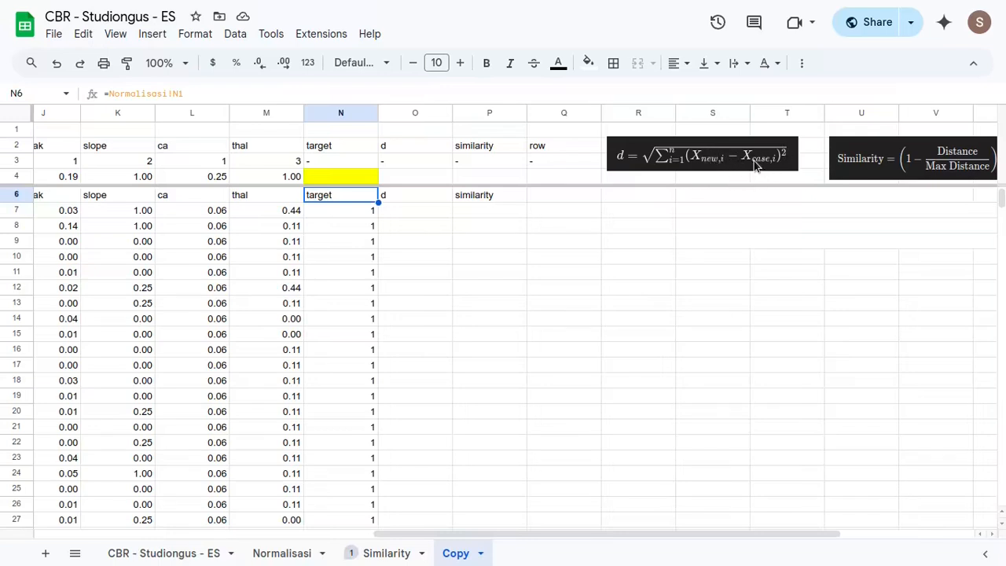
left_click(397, 210)
type("=sqrt")
key("Tab")
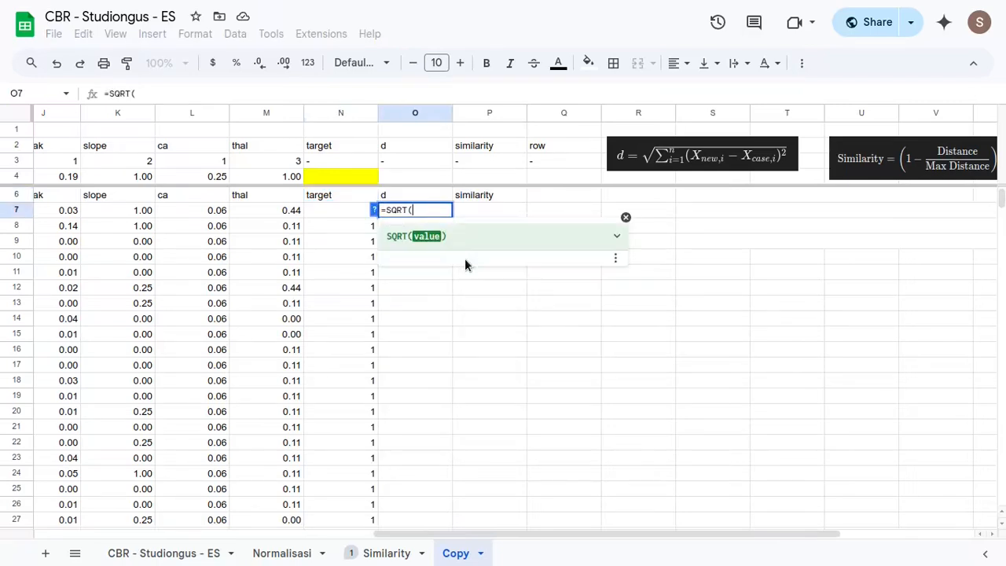
type("sum")
key("Tab")
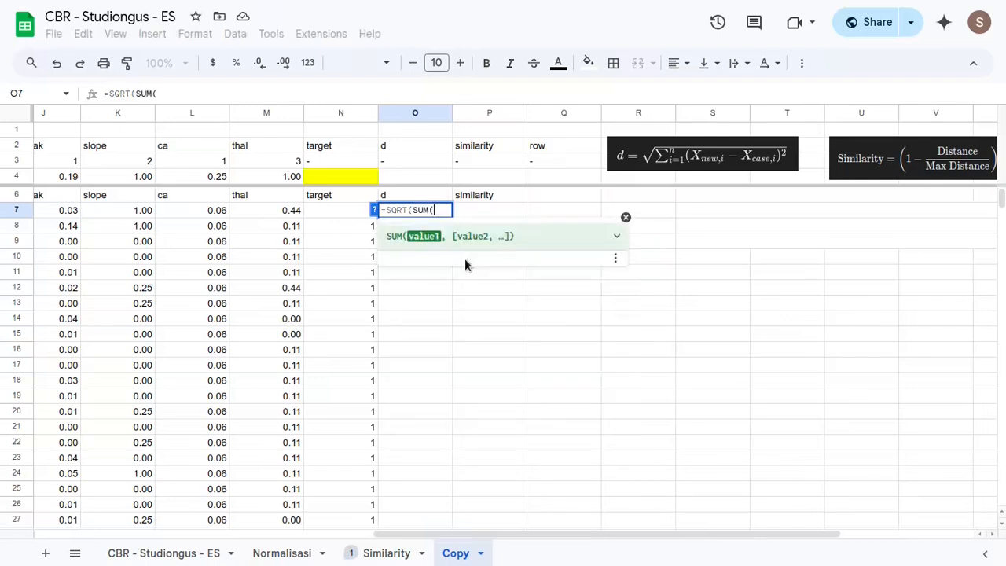
key("Left")
key("Left")
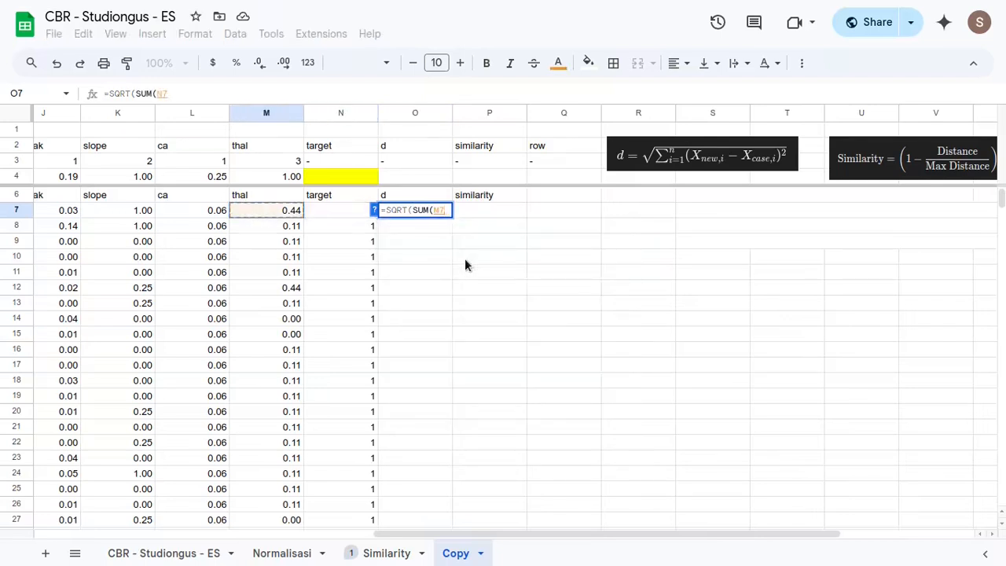
key("ctrl+shift+Left")
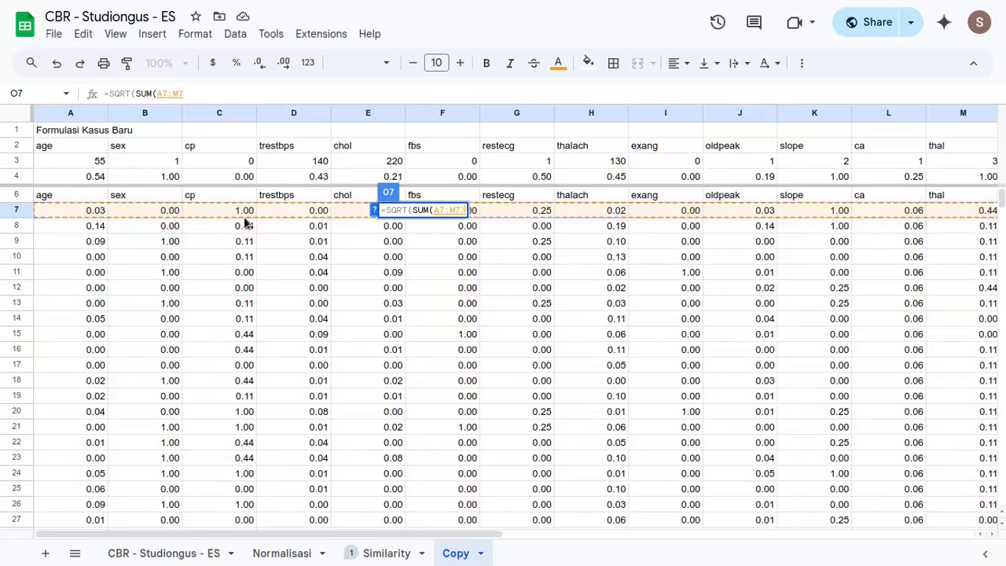
type(")")
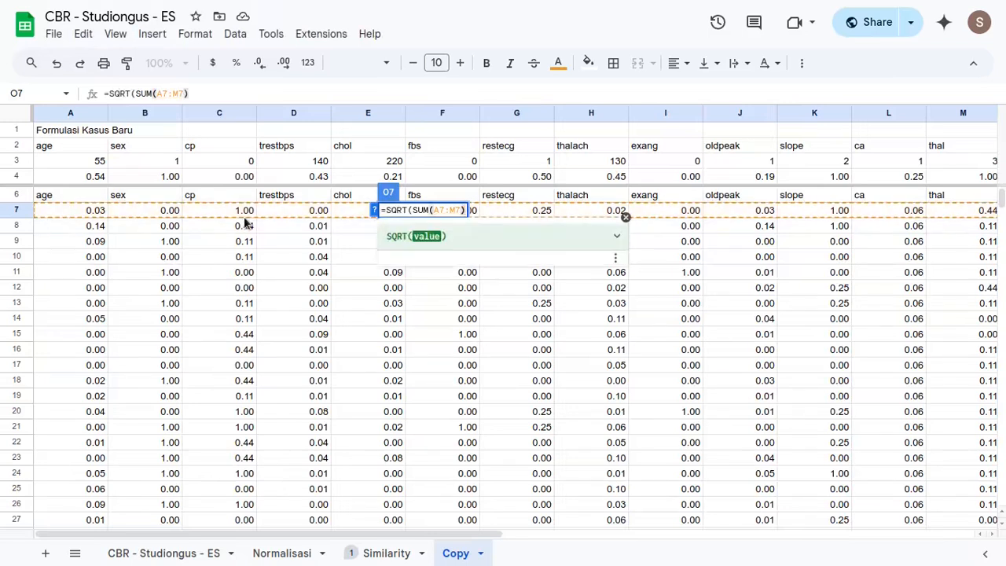
key("Return")
scroll(840, 280, "right", 4)
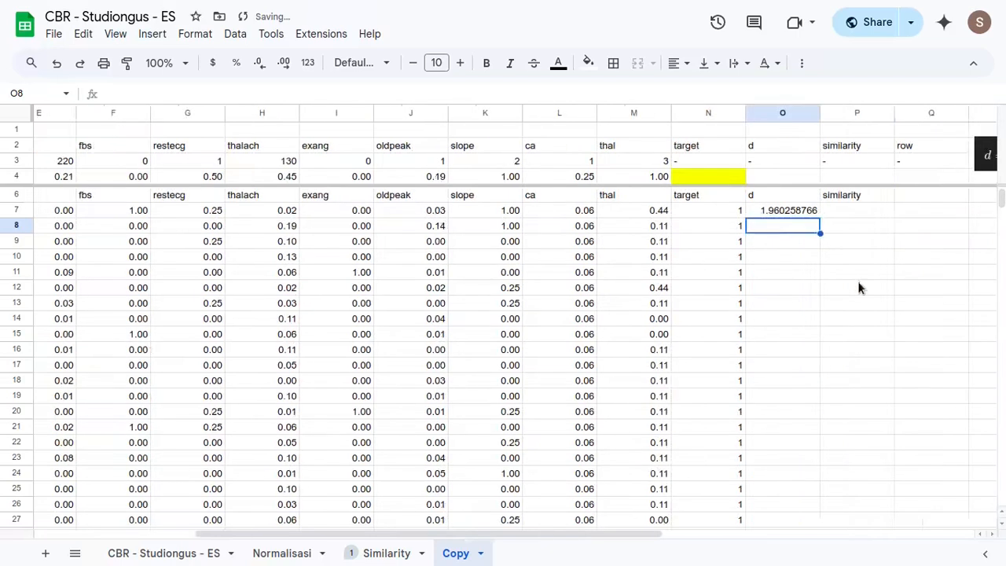
left_click(638, 214)
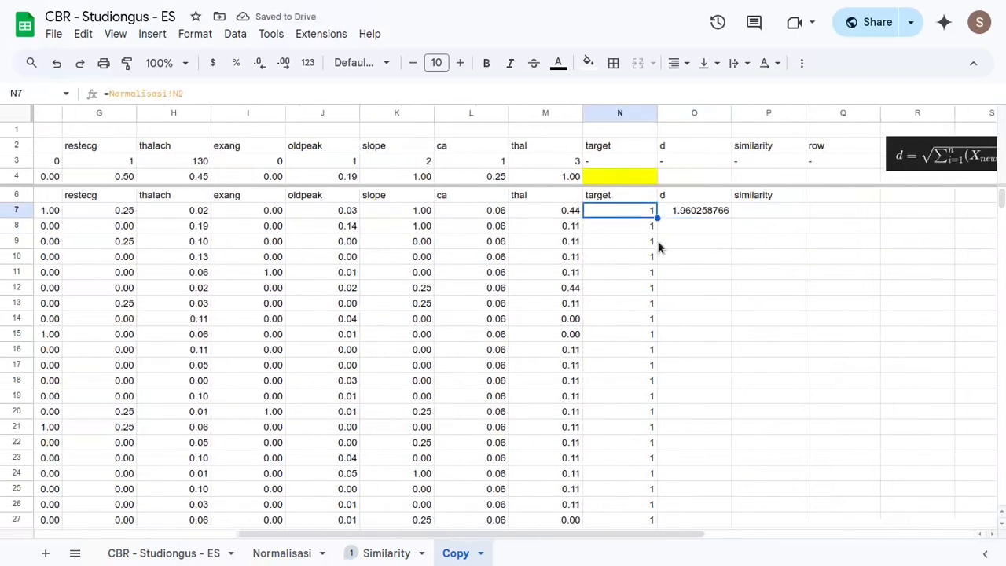
- Fill the O7 distance formula down the d column through row 309
key("ctrl+Down")
key("Right")
key("ctrl+shift+Up")
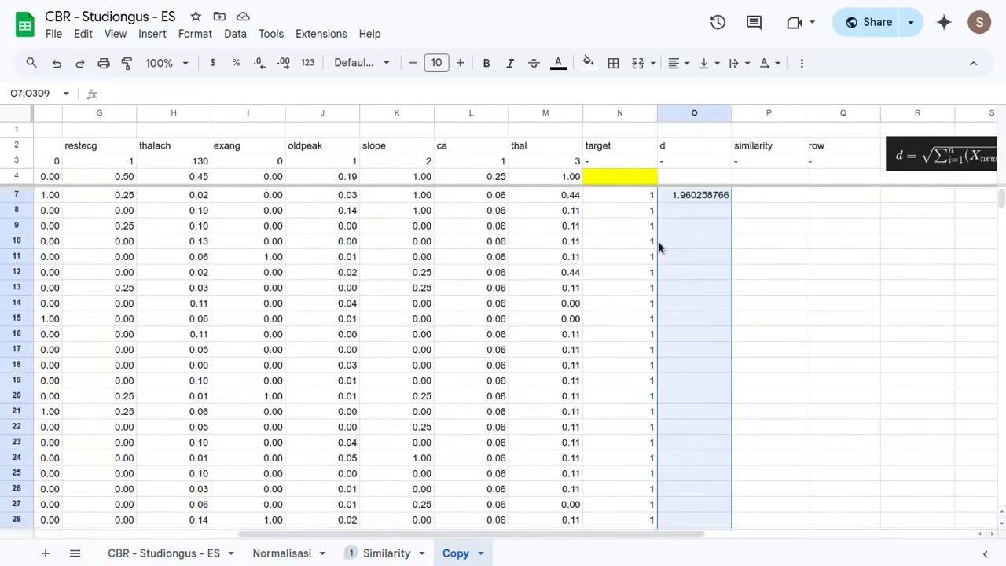
key("ctrl+d")
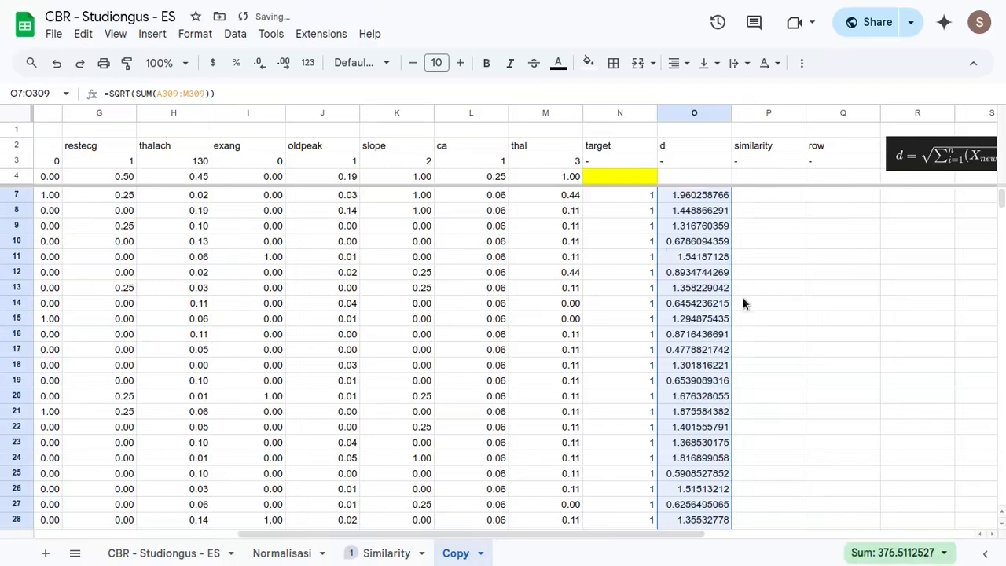
scroll(704, 342, "up", 1)
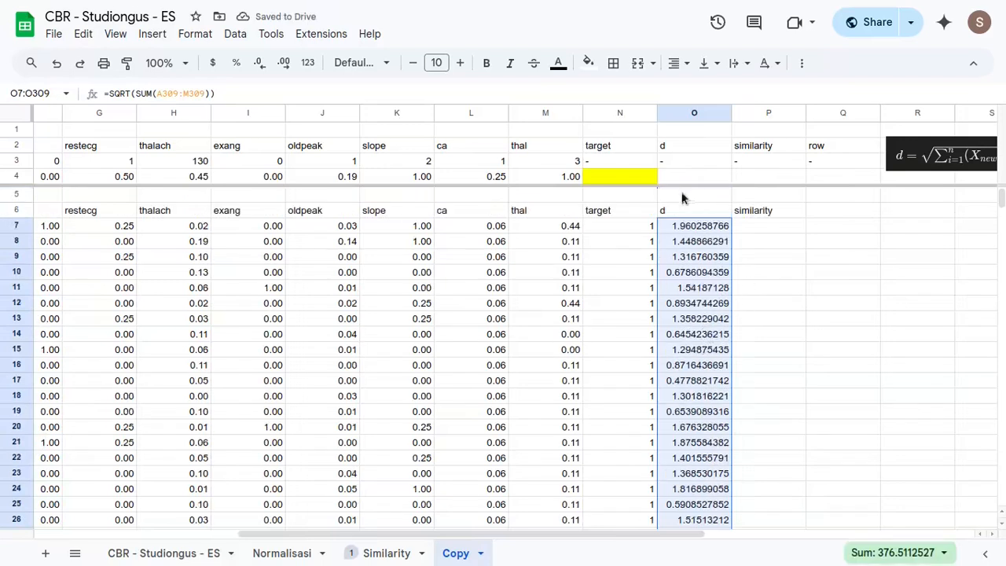
left_click(684, 214)
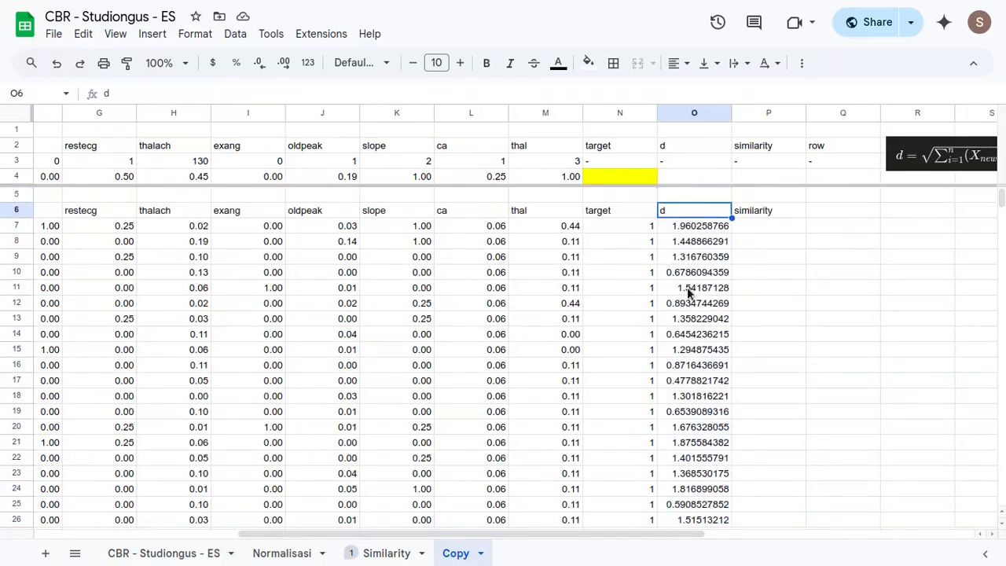
left_click(700, 233)
- Enter =SMALL(O7:O309,1) in O4 to return the smallest distance for the new case
left_click(686, 180)
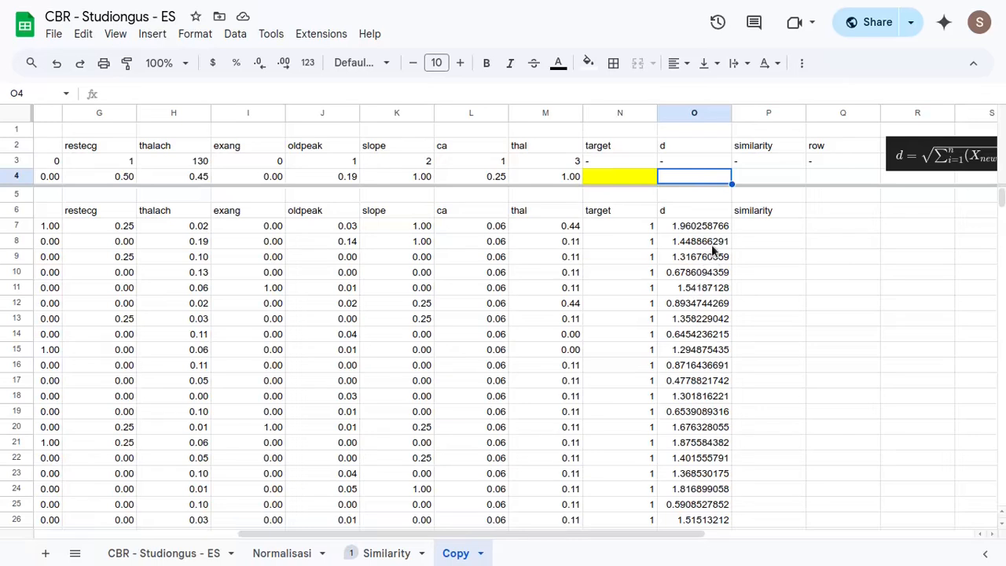
type("=")
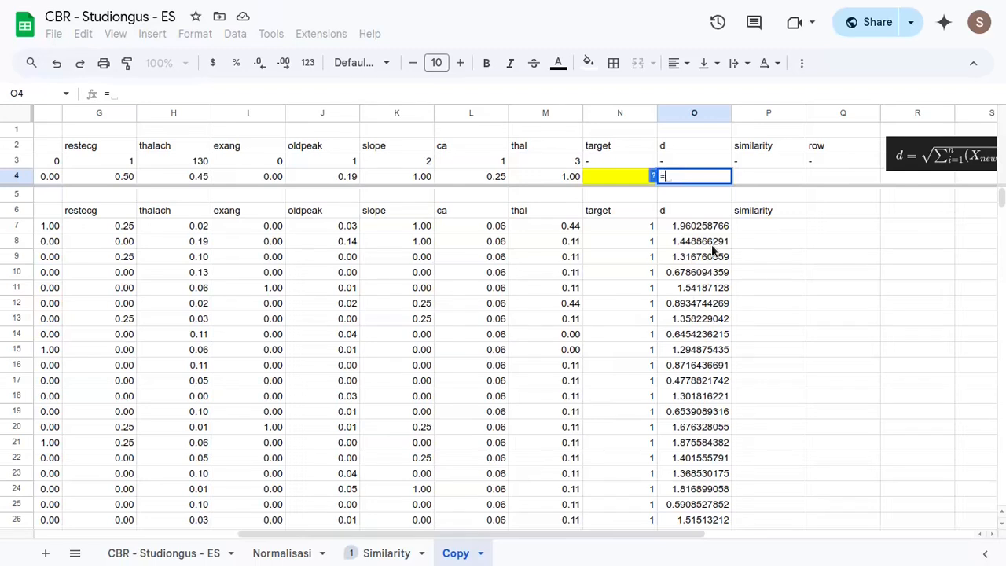
type("small")
key("Tab")
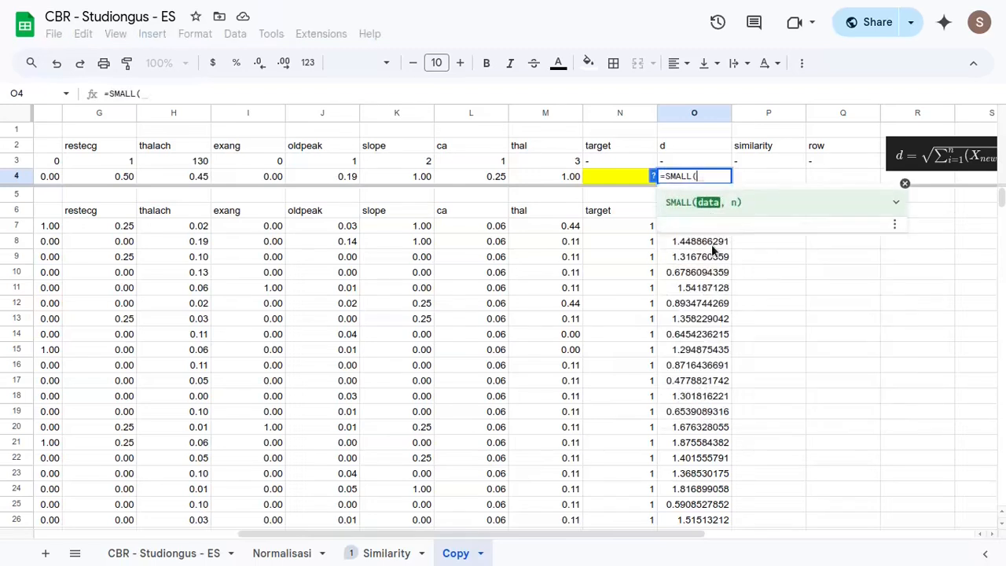
left_click(715, 257)
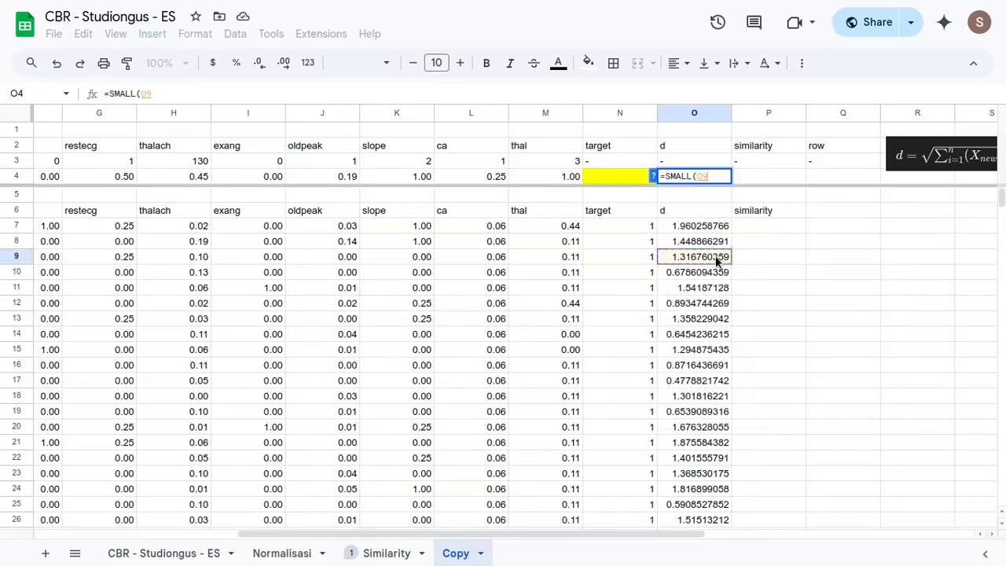
key("Up")
key("Up")
key("Up")
key("Down")
key("ctrl+shift+Down")
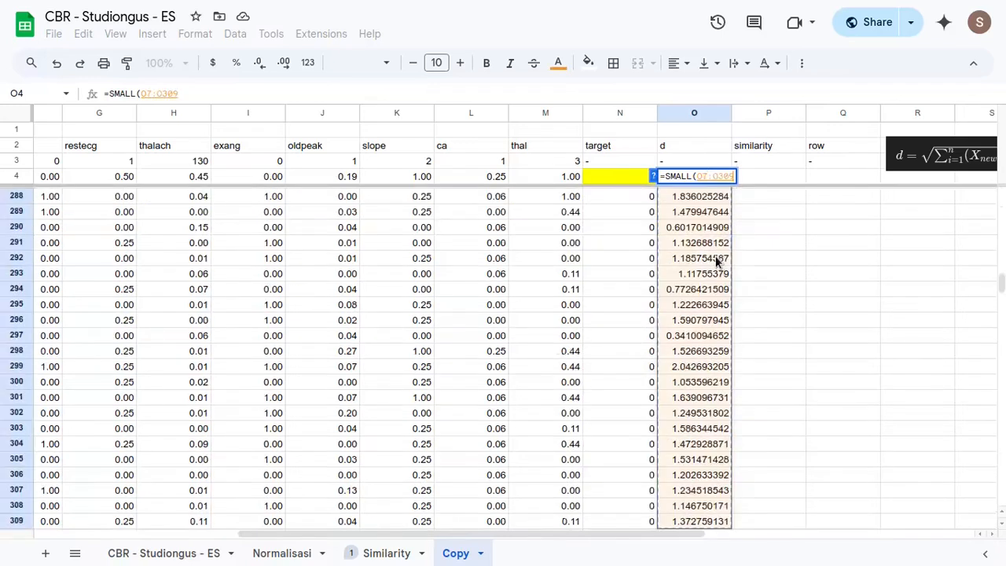
type(")")
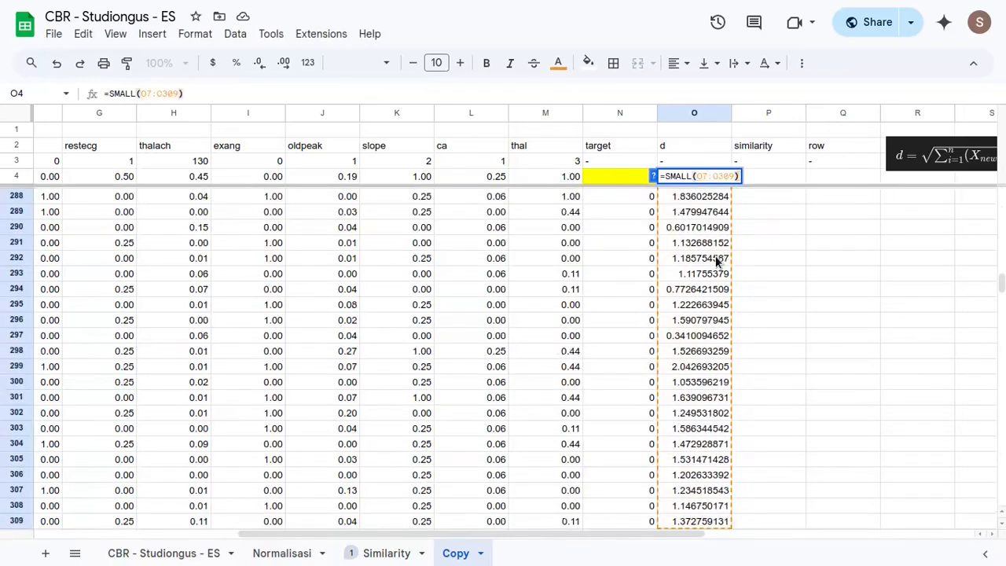
key("BackSpace")
type(",")
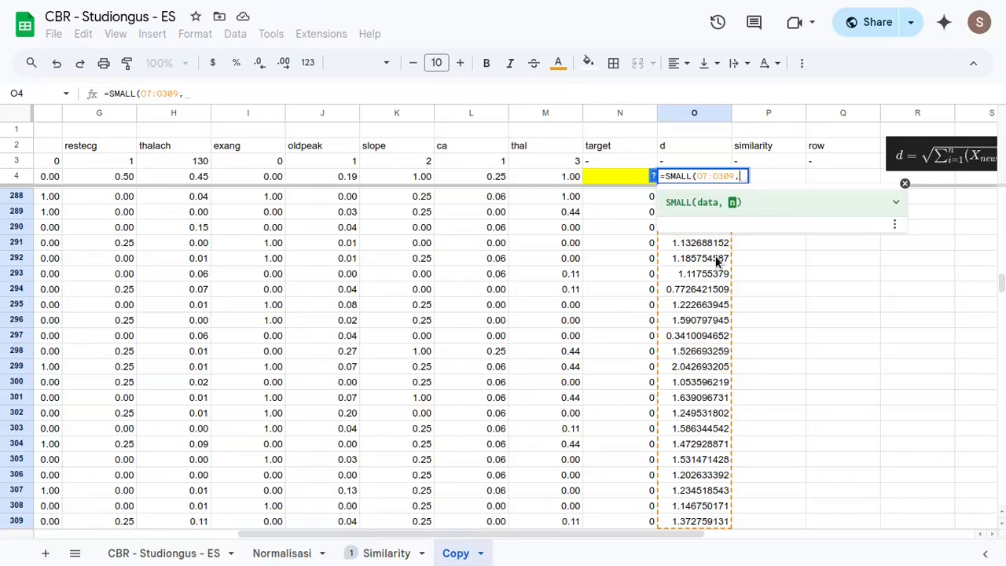
type("1")
key("Return")
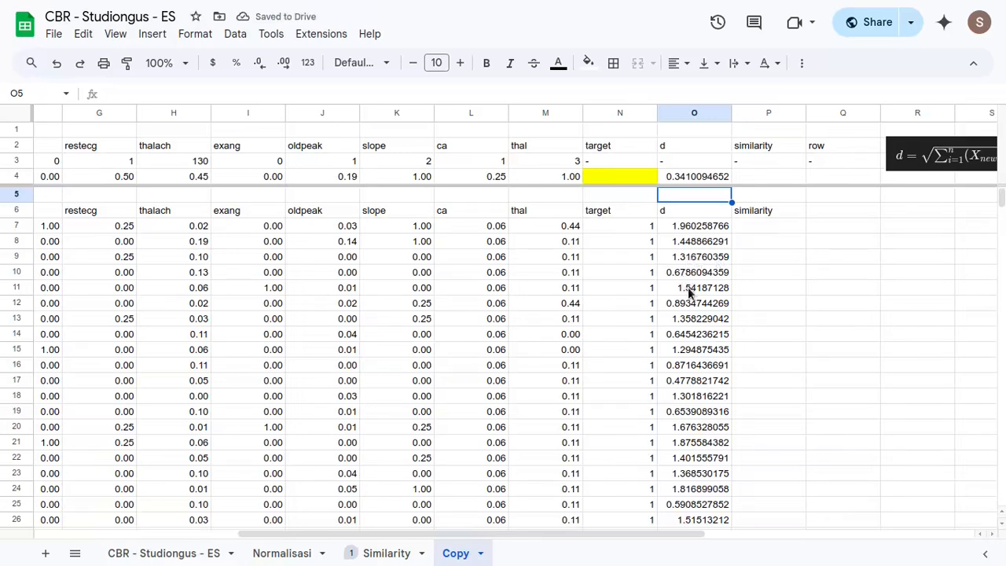
left_click(697, 180)
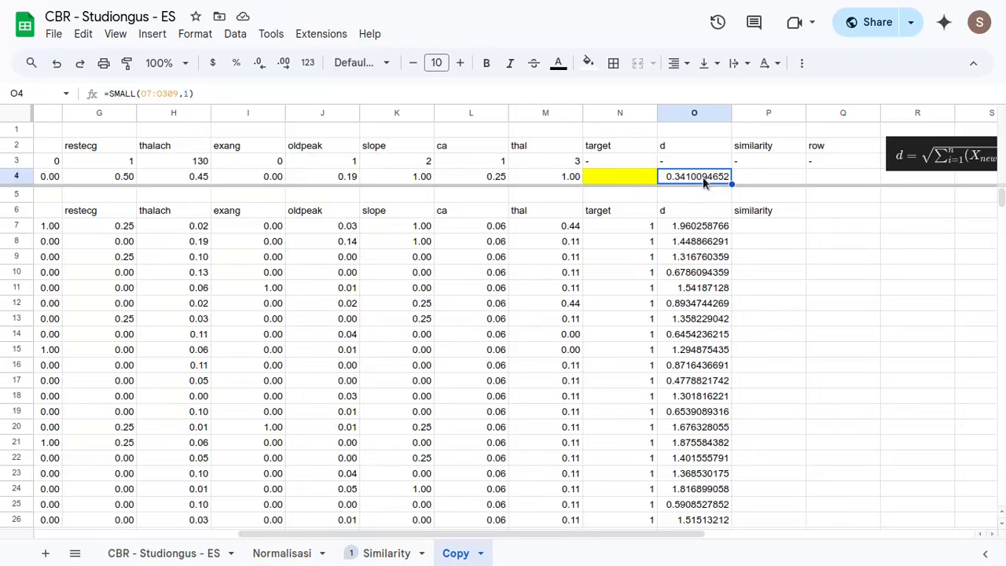
scroll(692, 193, "right", 3)
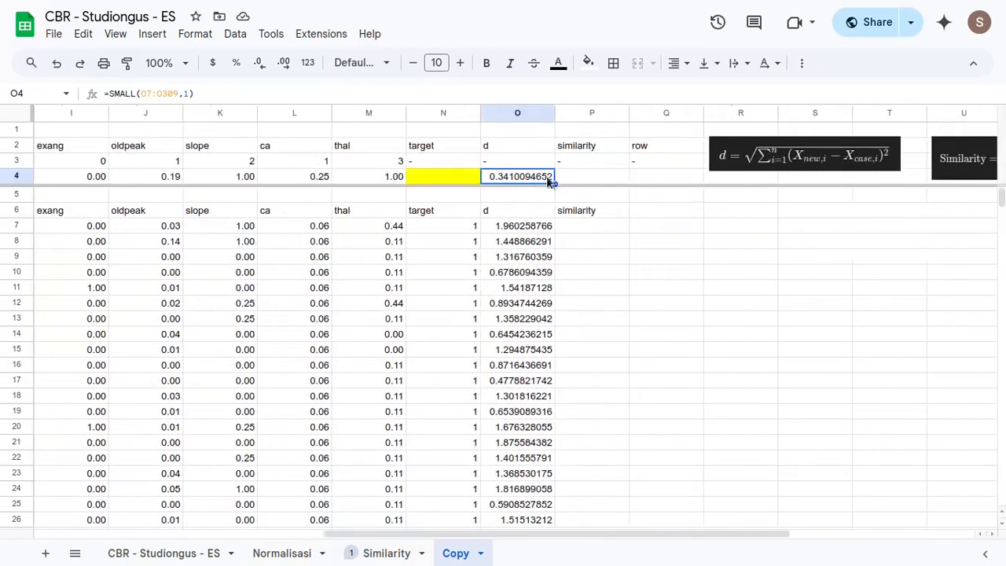
left_click(606, 186)
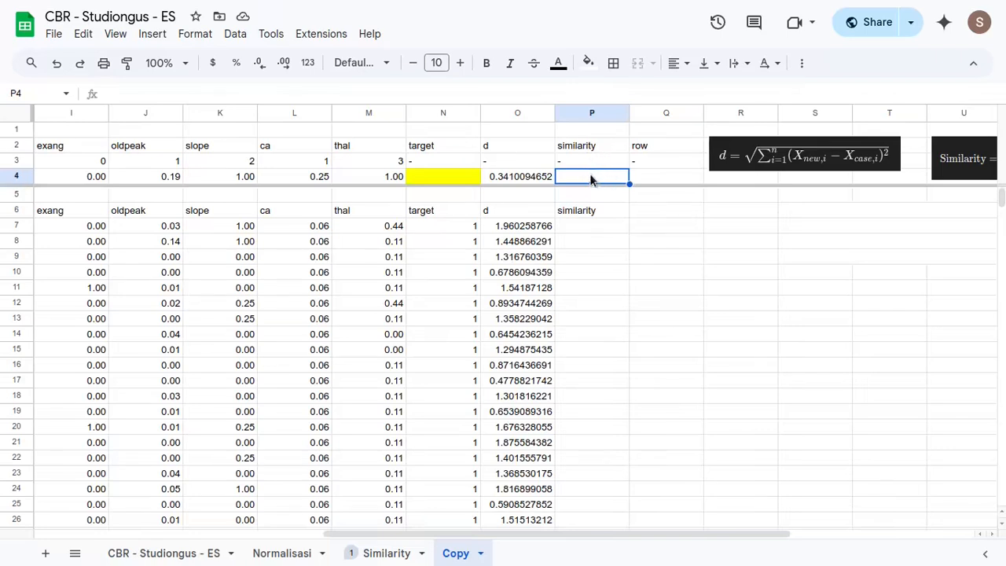
left_click(590, 210)
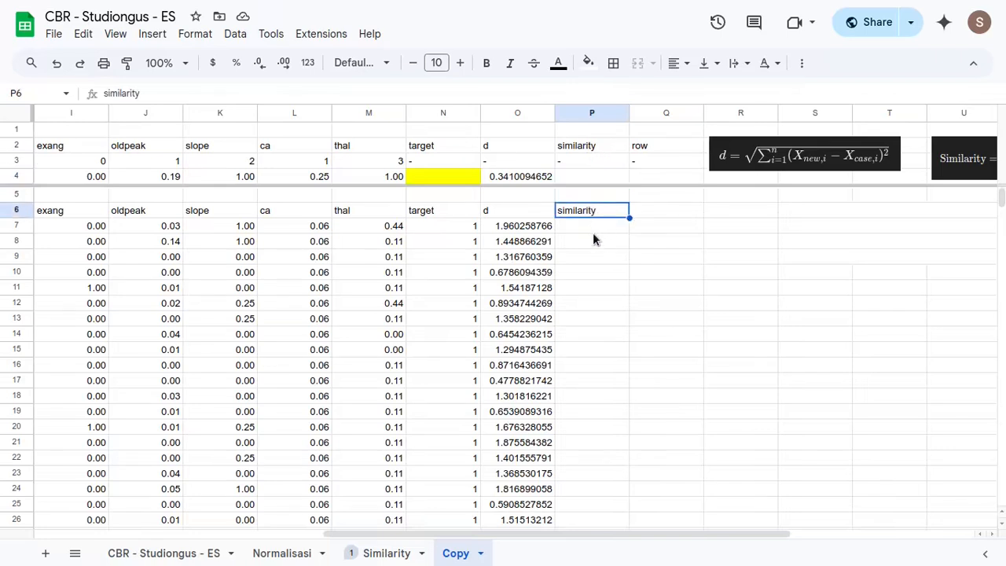
left_click(592, 229)
left_click(591, 178)
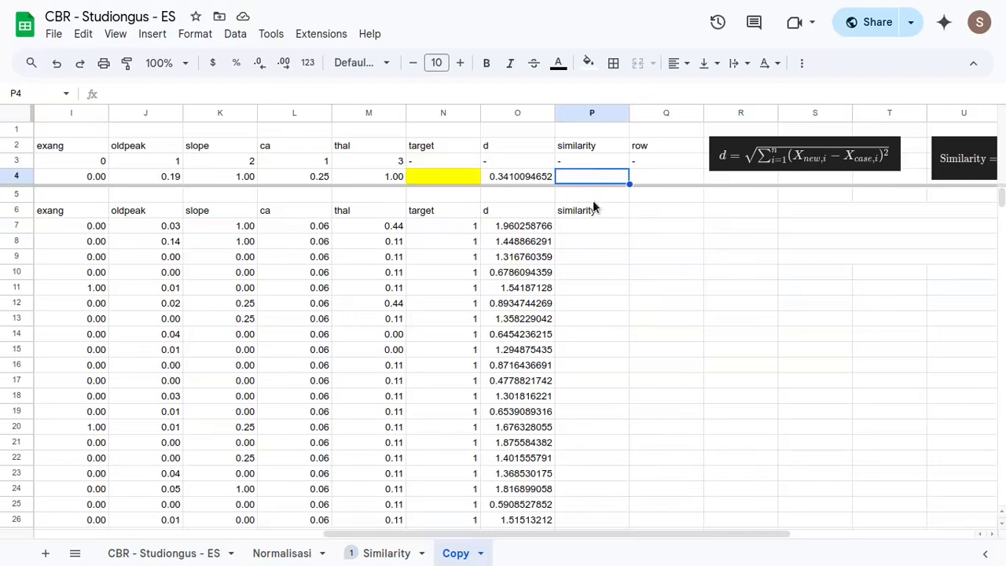
- Enter the similarity formula =1-(O7/MAX(O7:O309)*100%) in the first cell of the similarity column, P7
left_click(583, 226)
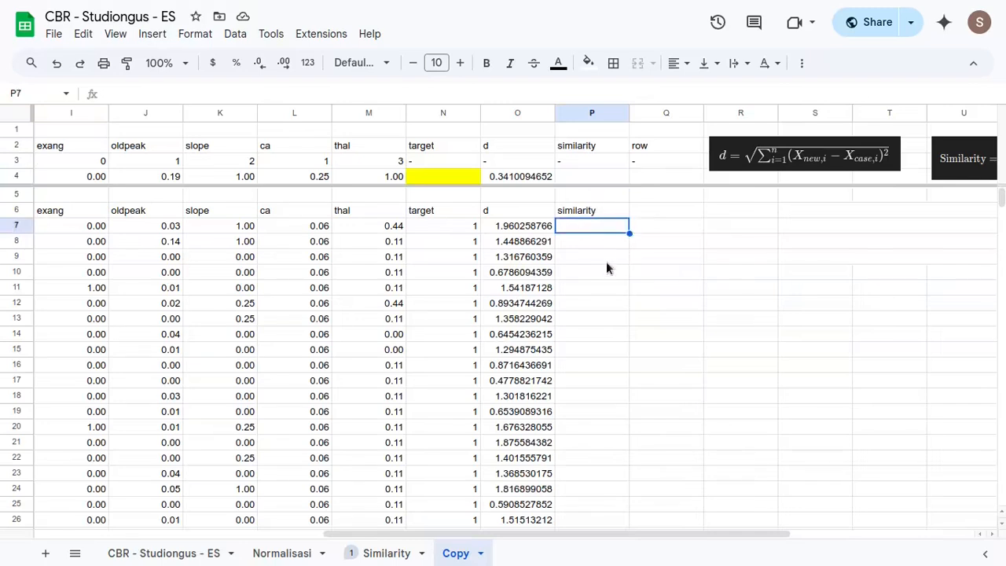
type("=")
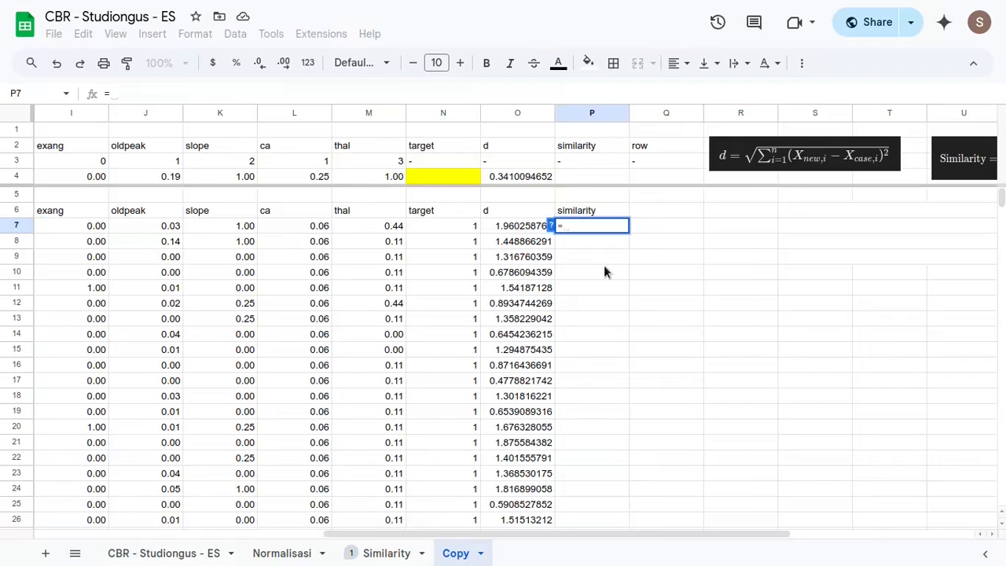
scroll(679, 220, "right", 4)
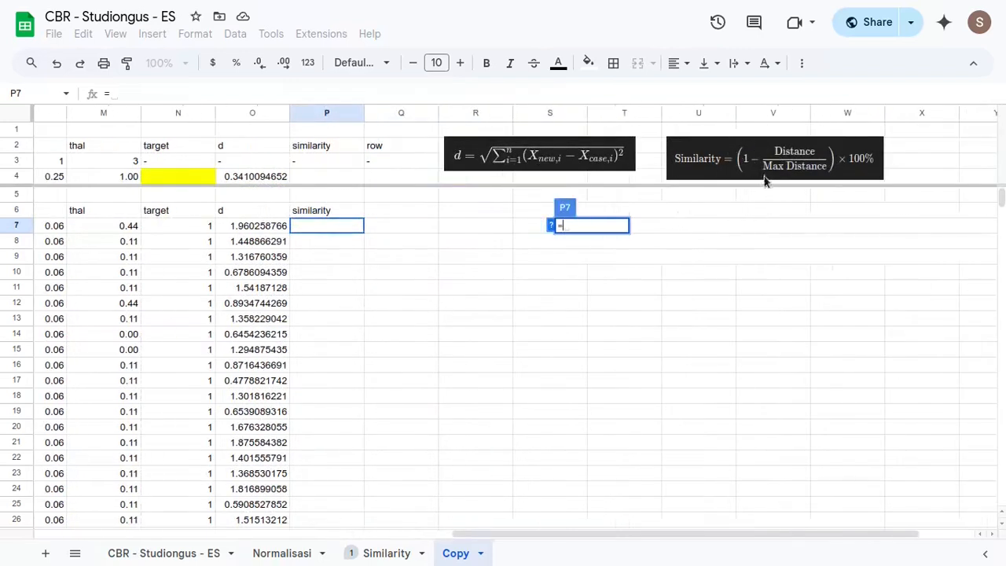
type("1-(")
left_click(276, 227)
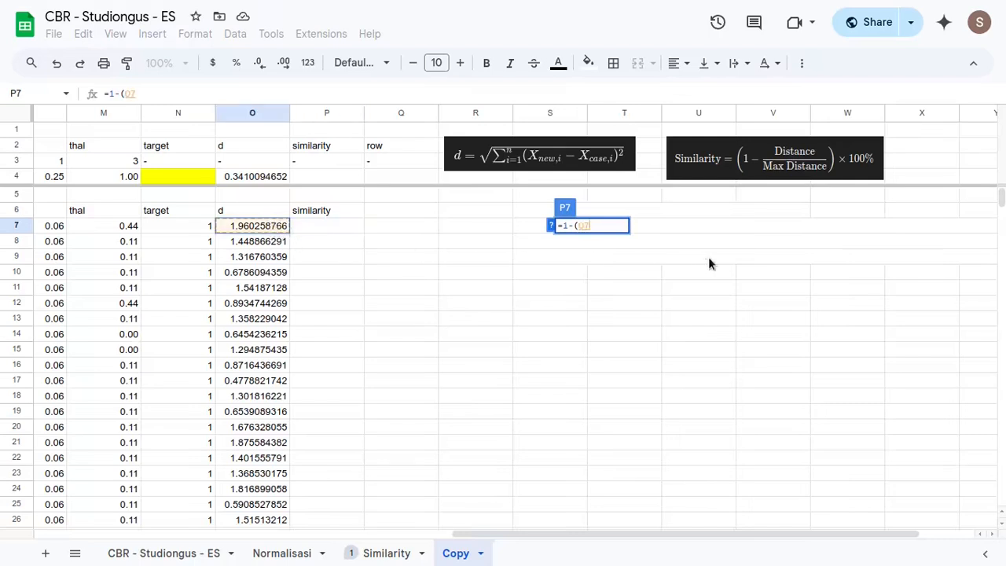
type("/MAX(")
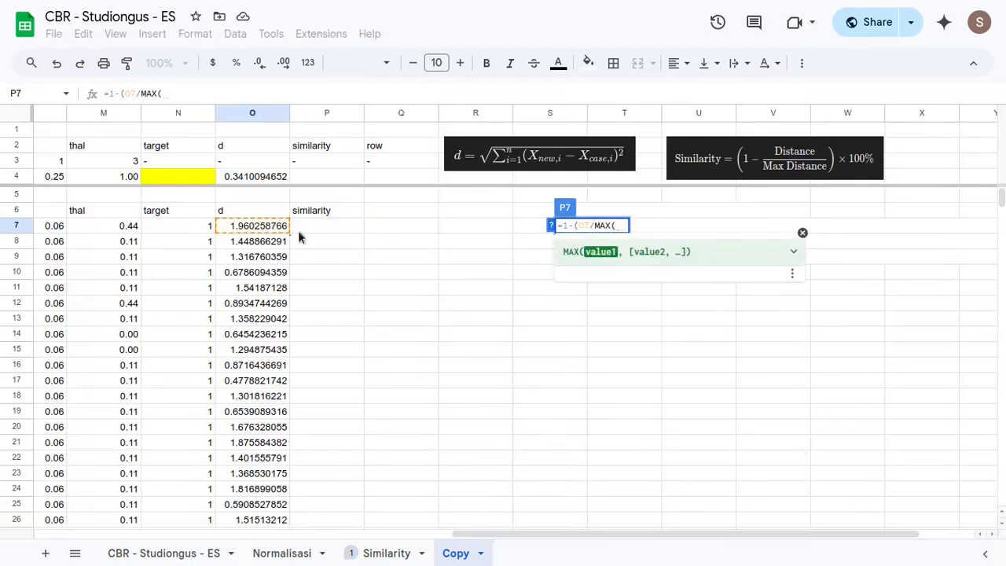
left_click(267, 228)
key("ctrl+shift+Down")
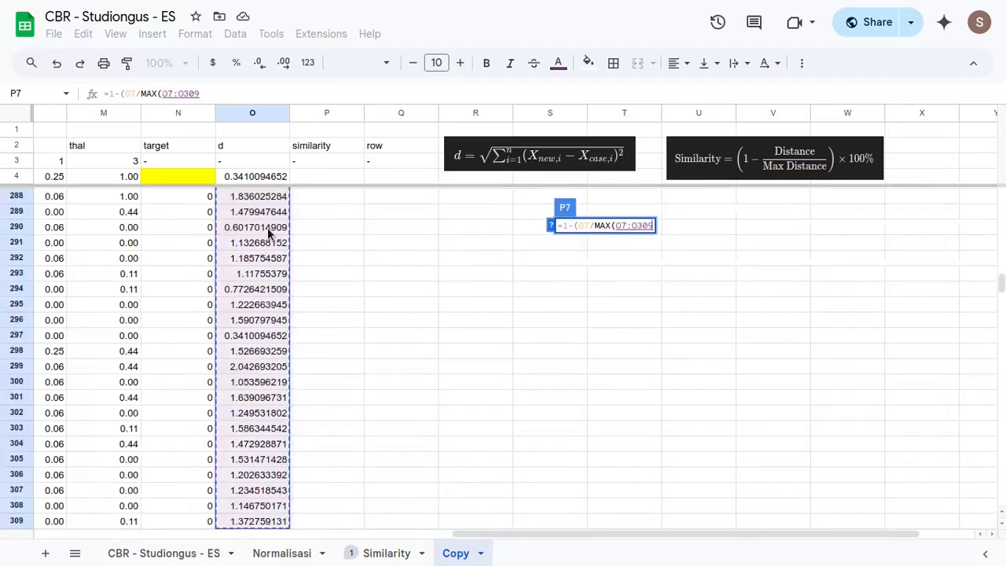
type("))")
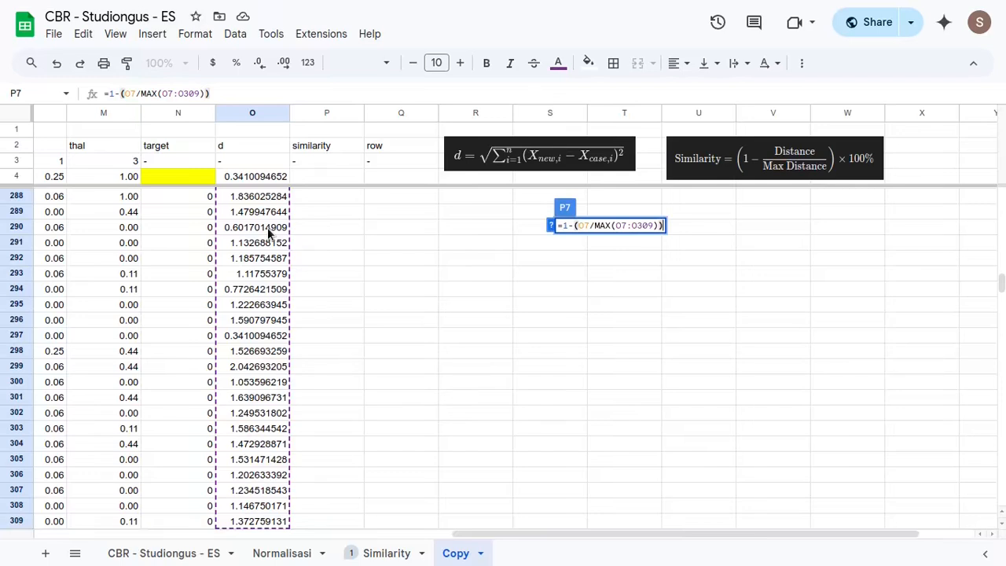
key("BackSpace")
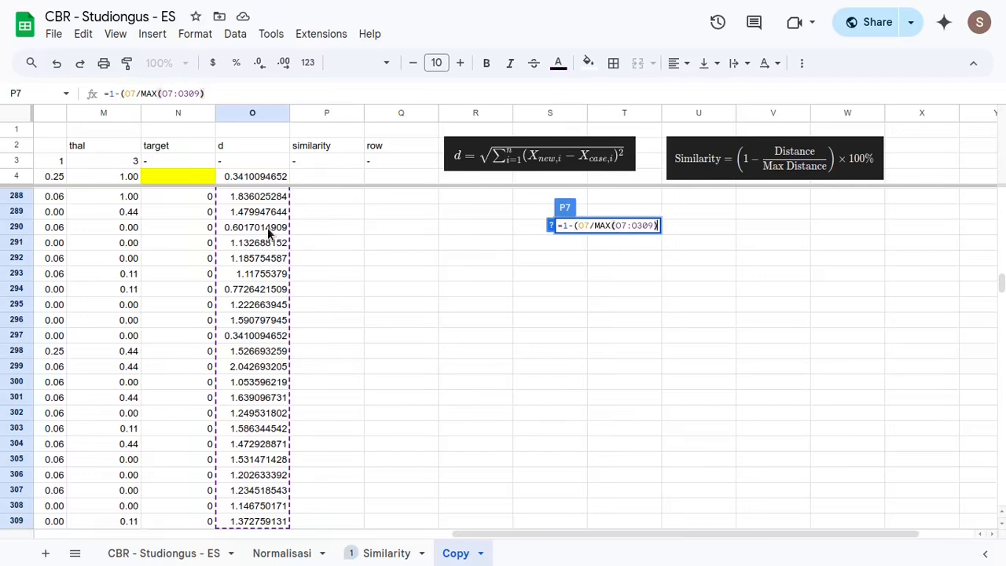
type("*100")
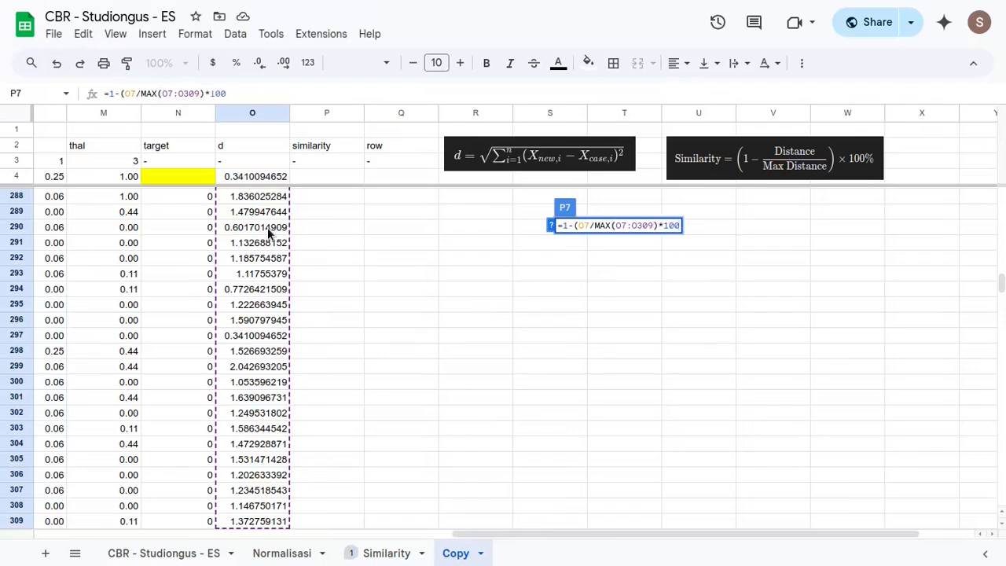
type("%")
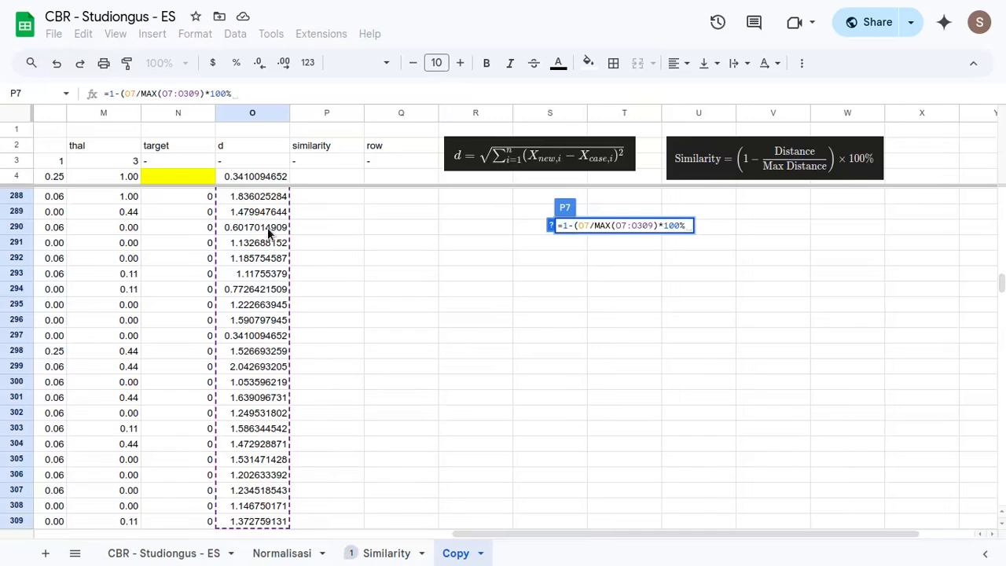
key("Return")
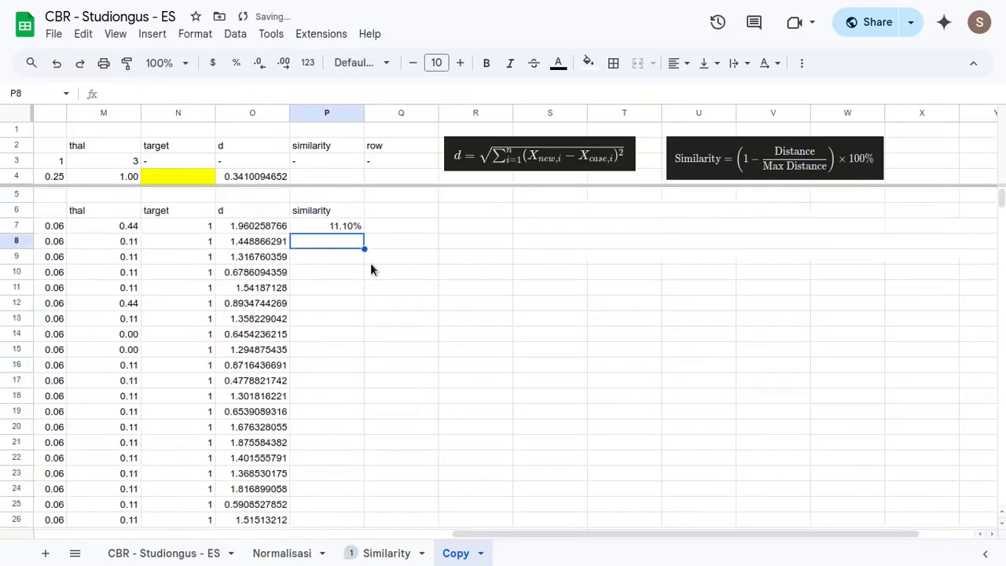
- Fill the P7 similarity formula down the similarity column through row 309
left_click(351, 228)
left_click(277, 227)
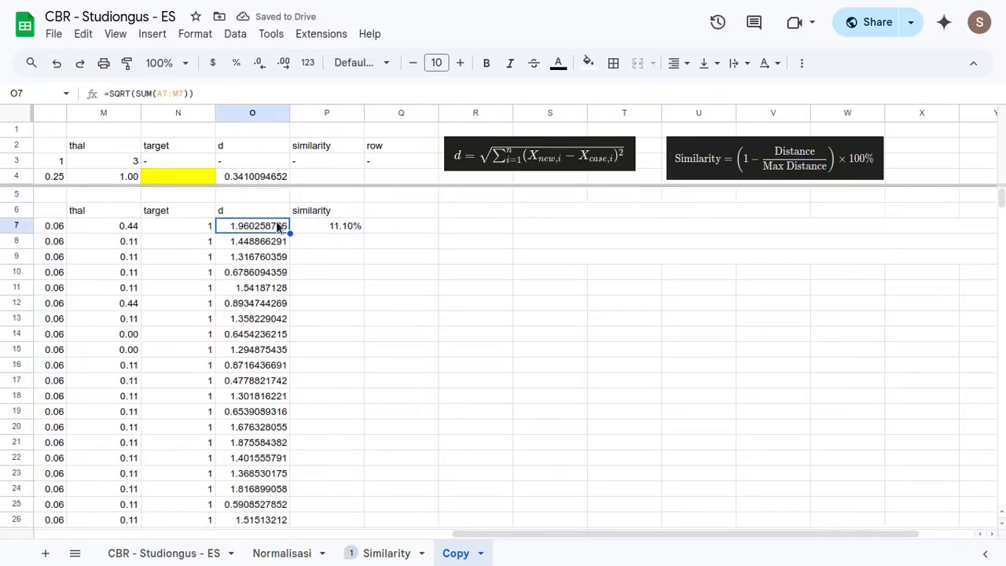
key("ctrl+Down")
key("Right")
key("ctrl+shift+Up")
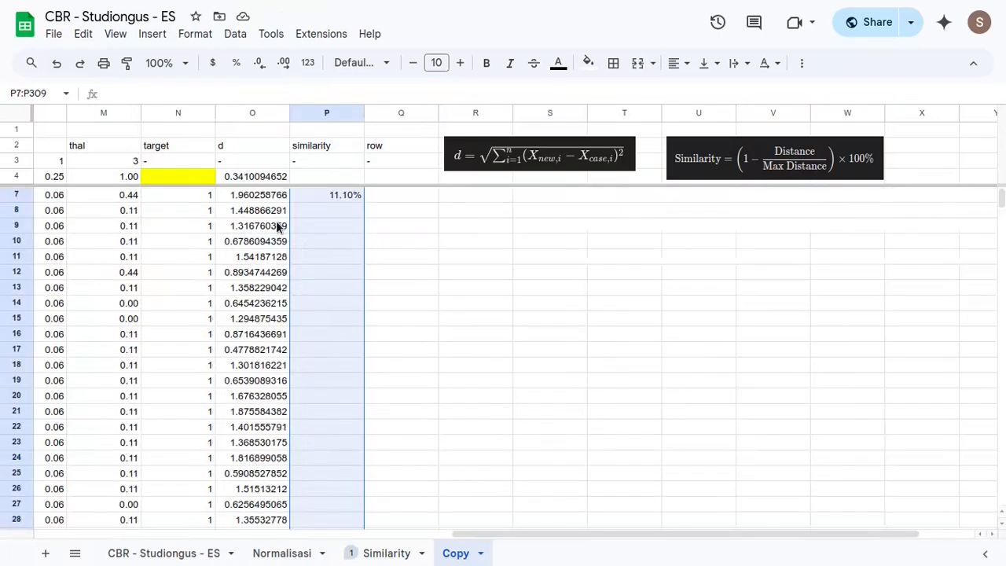
key("ctrl+d")
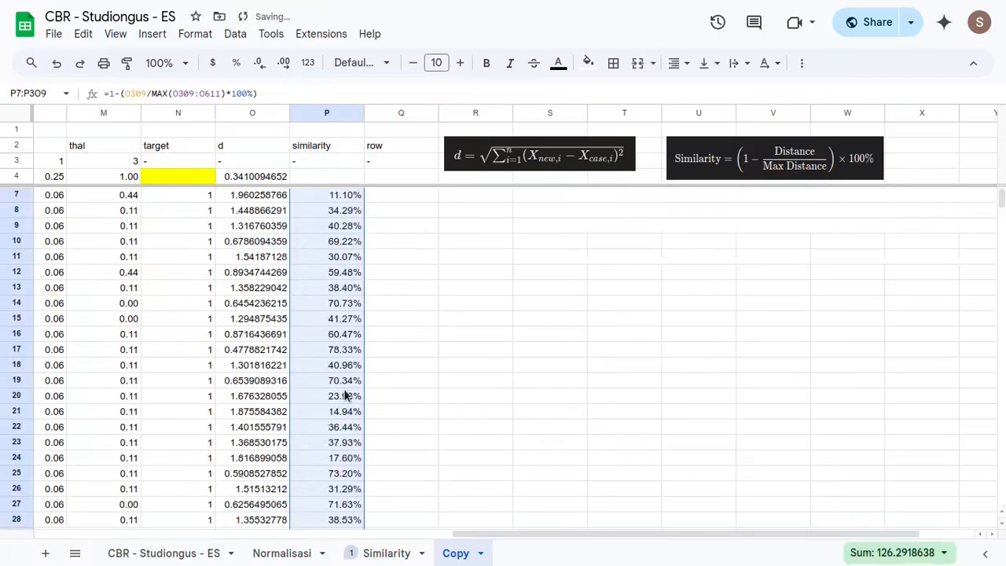
scroll(346, 395, "up", 1)
left_click(330, 228)
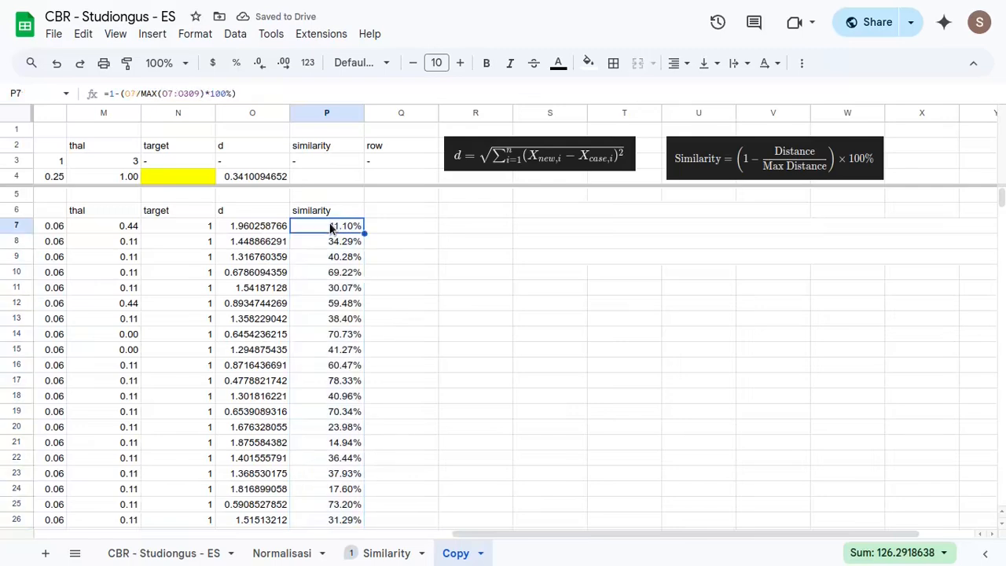
left_click_drag(337, 227, 334, 338)
left_click(335, 179)
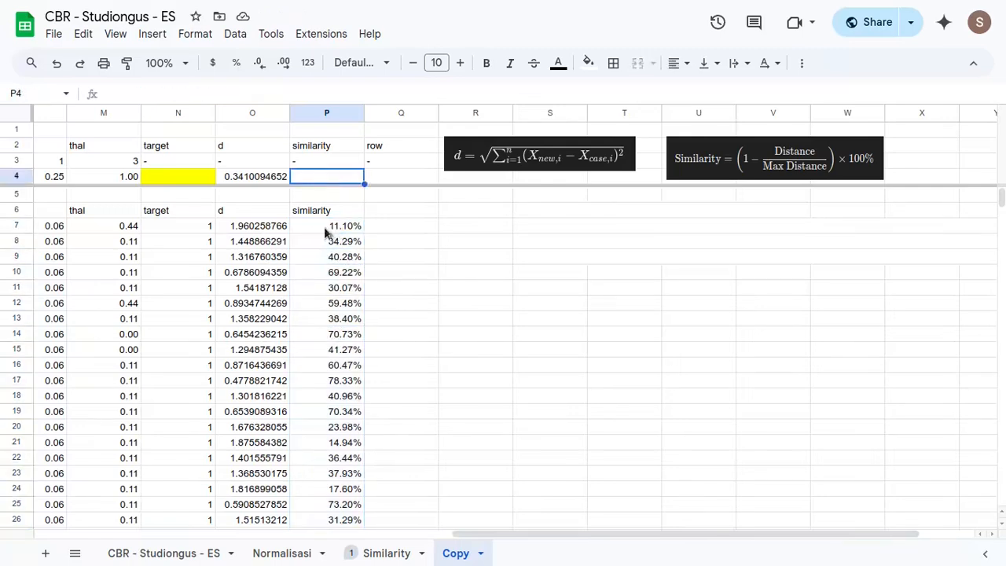
left_click(259, 175)
left_click(296, 182)
left_click(380, 181)
left_click(265, 175)
left_click(334, 181)
left_click(384, 178)
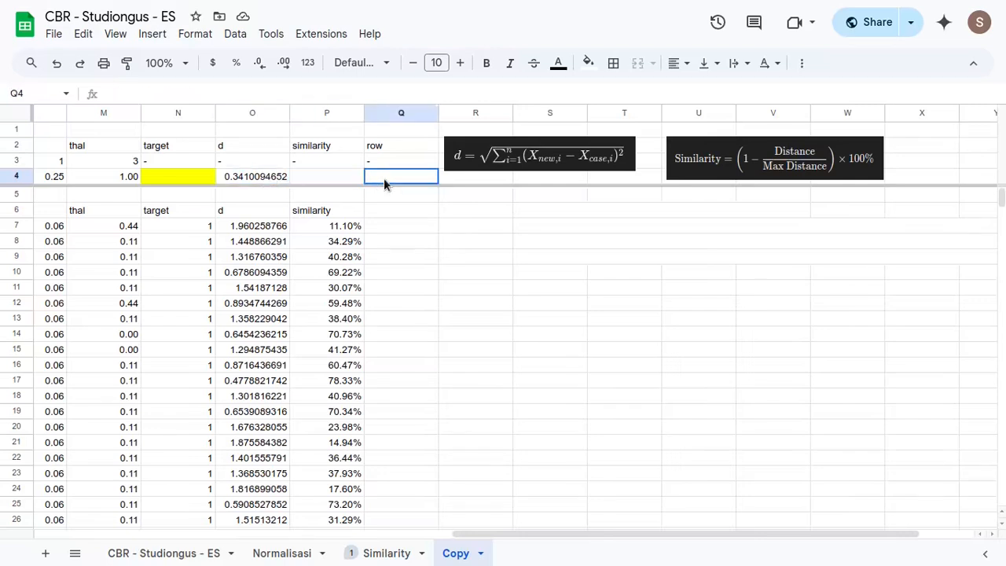
left_click(338, 181)
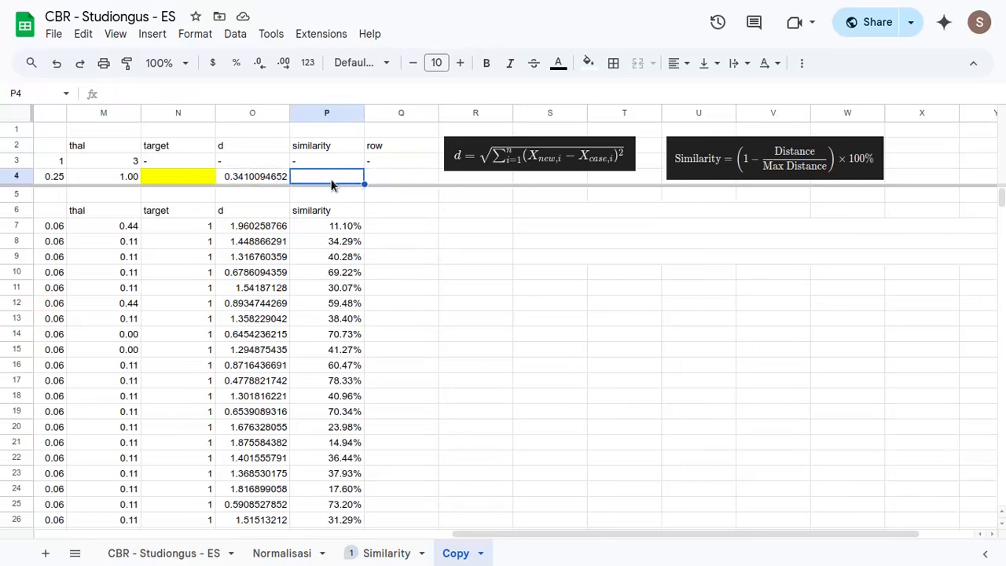
- Enter =INDEX(P7:P309,MATCH(O4,O7:O309,0)) in P4 to return the similarity of the case with the smallest distance
type("=")
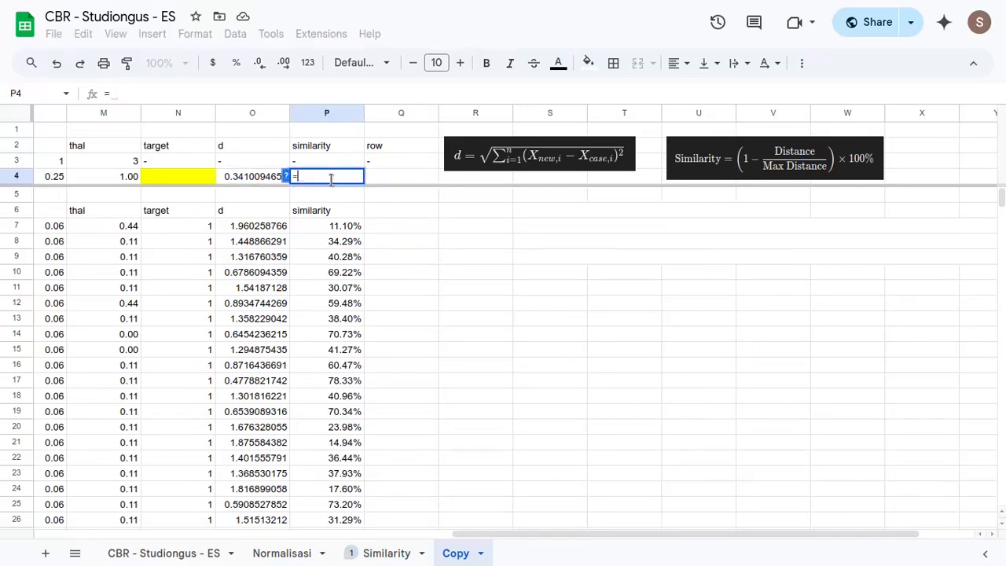
type("inde")
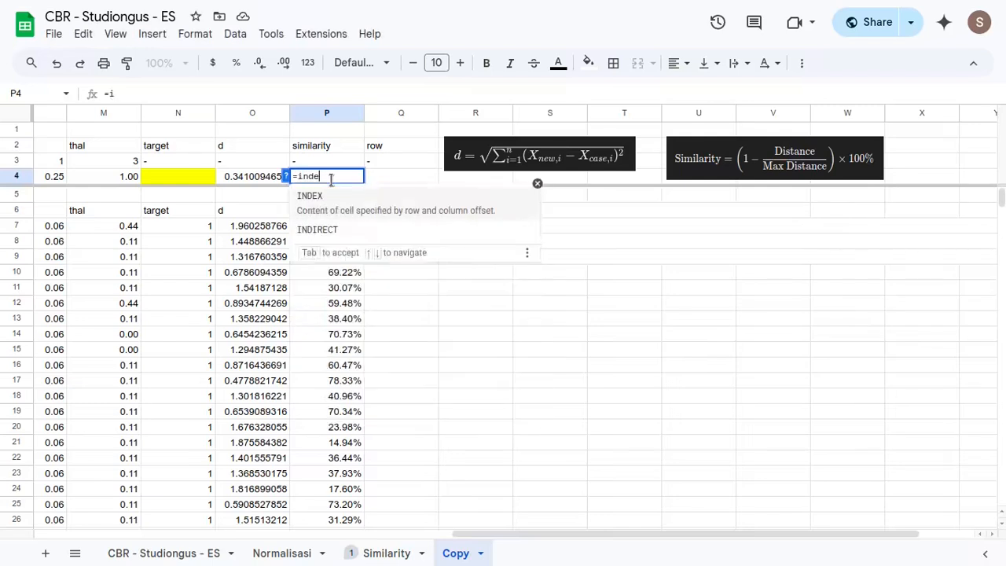
key("Tab")
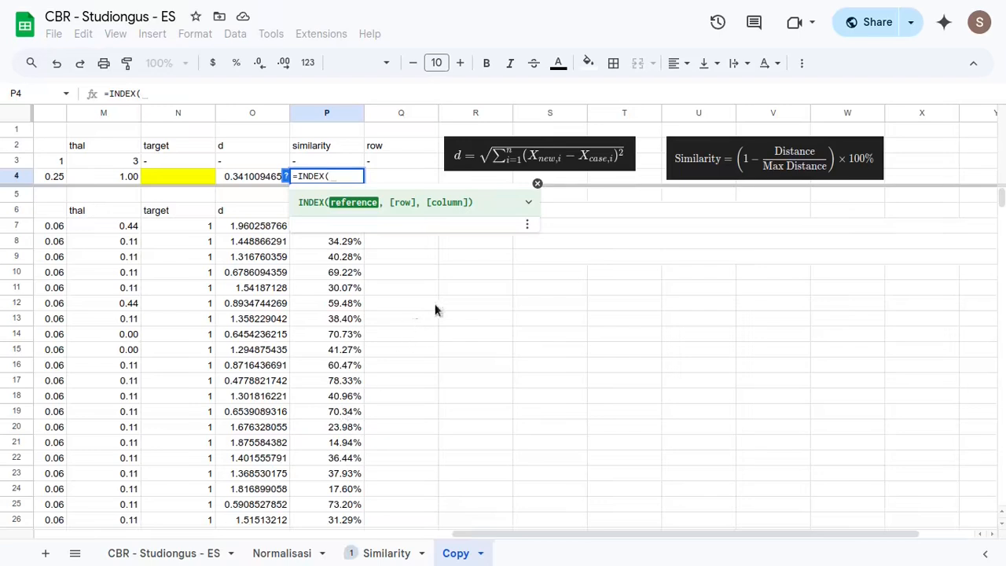
left_click(333, 241)
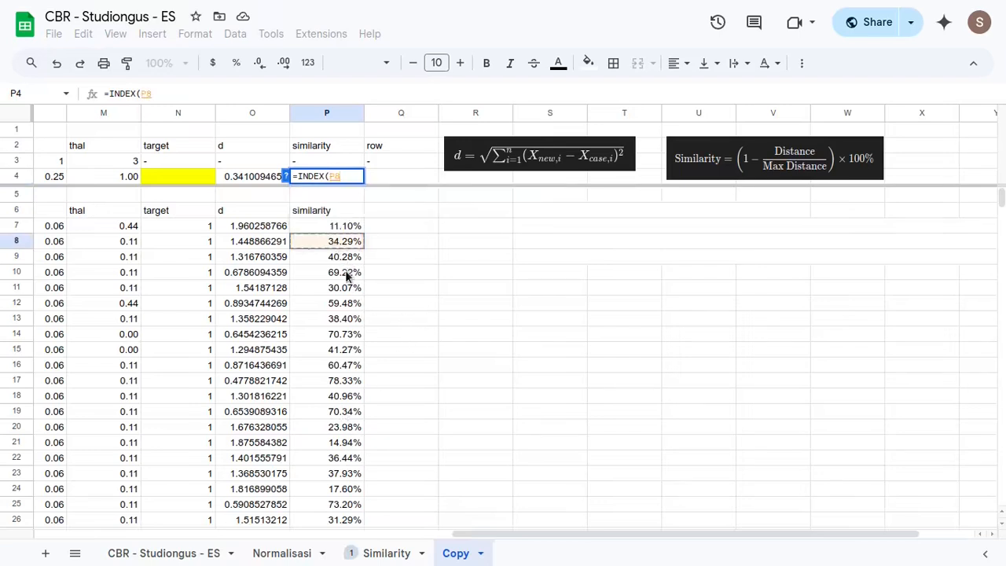
key("Up")
key("Up")
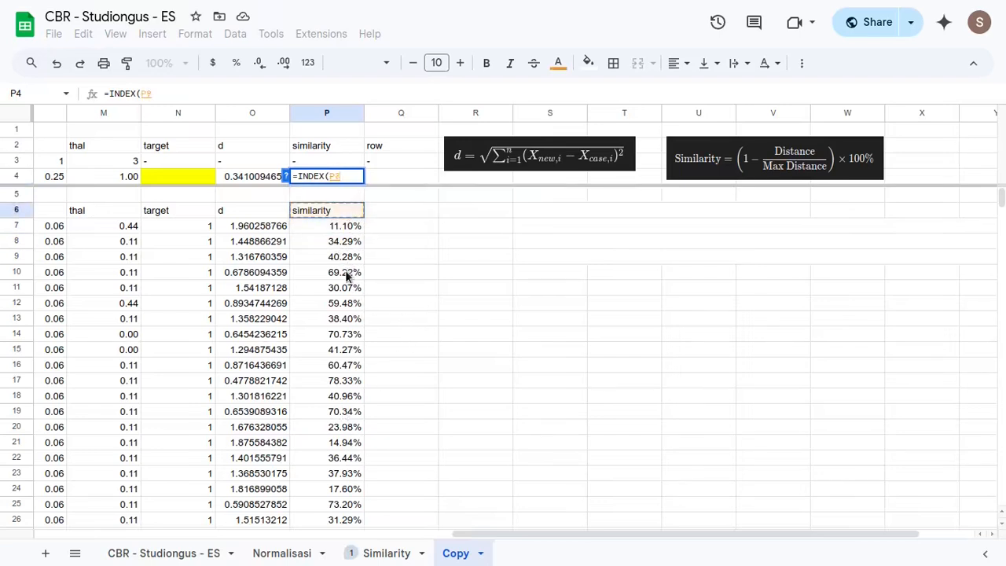
key("Down")
key("ctrl+shift+Down")
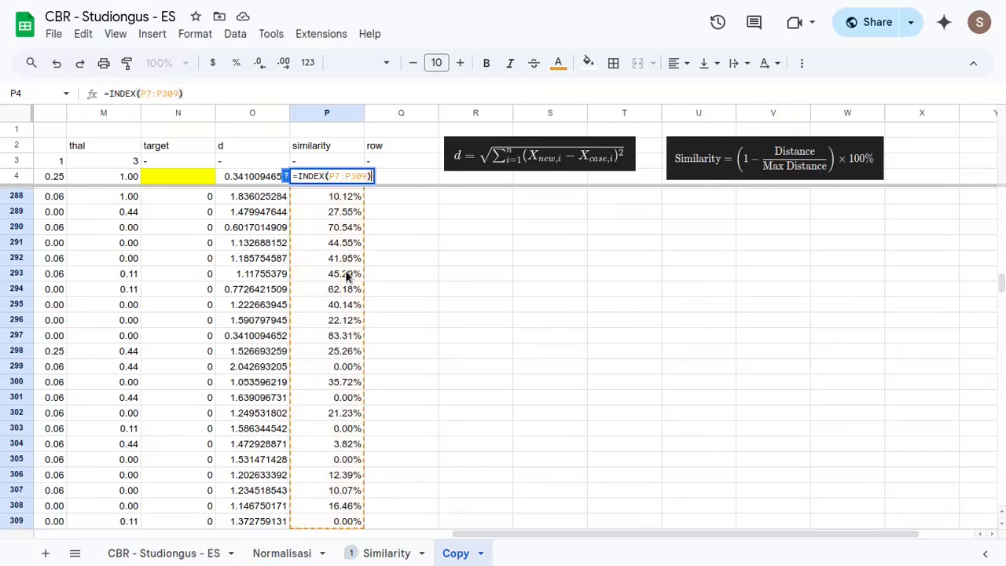
type(",match")
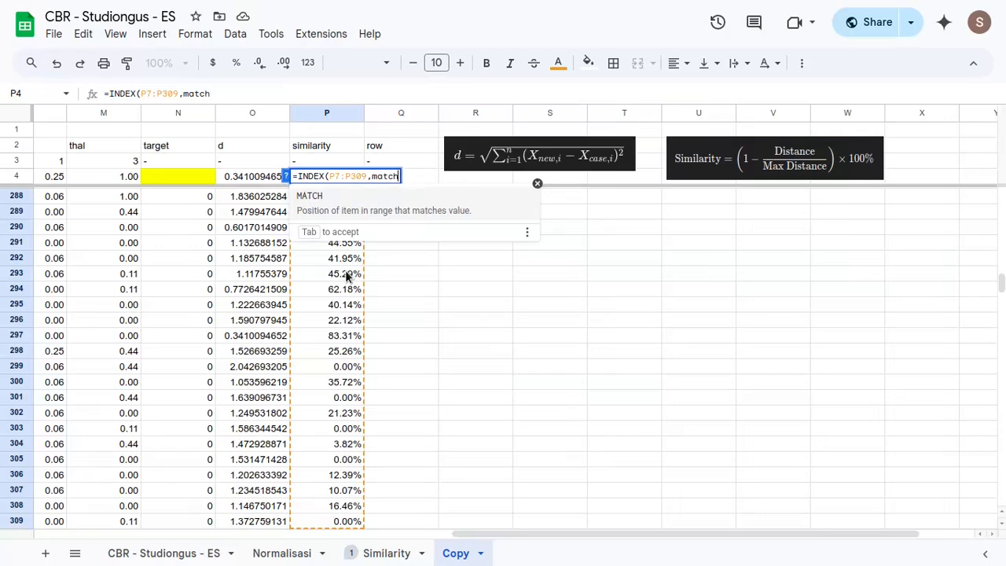
key("Tab")
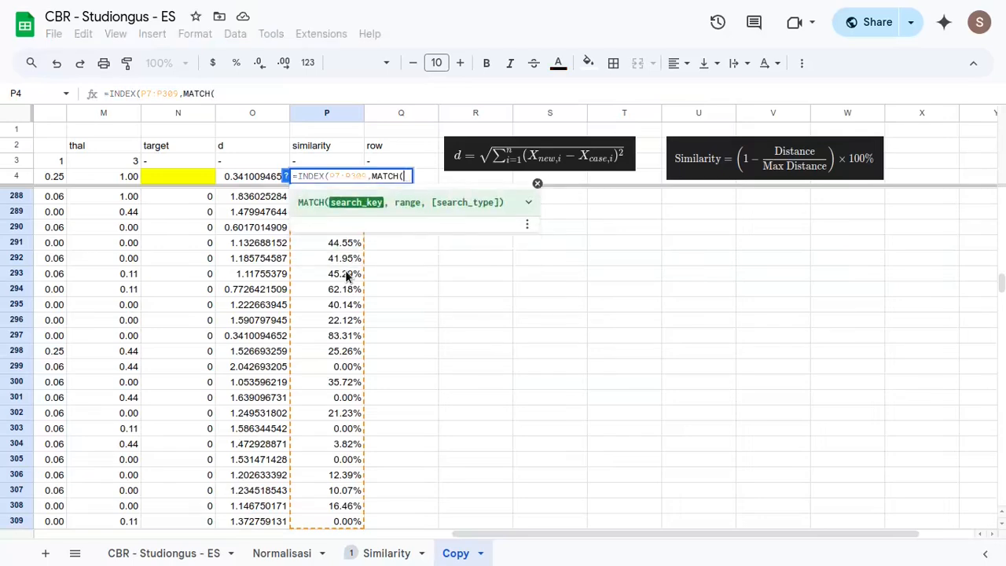
scroll(456, 338, "up", 10)
scroll(417, 346, "up", 12)
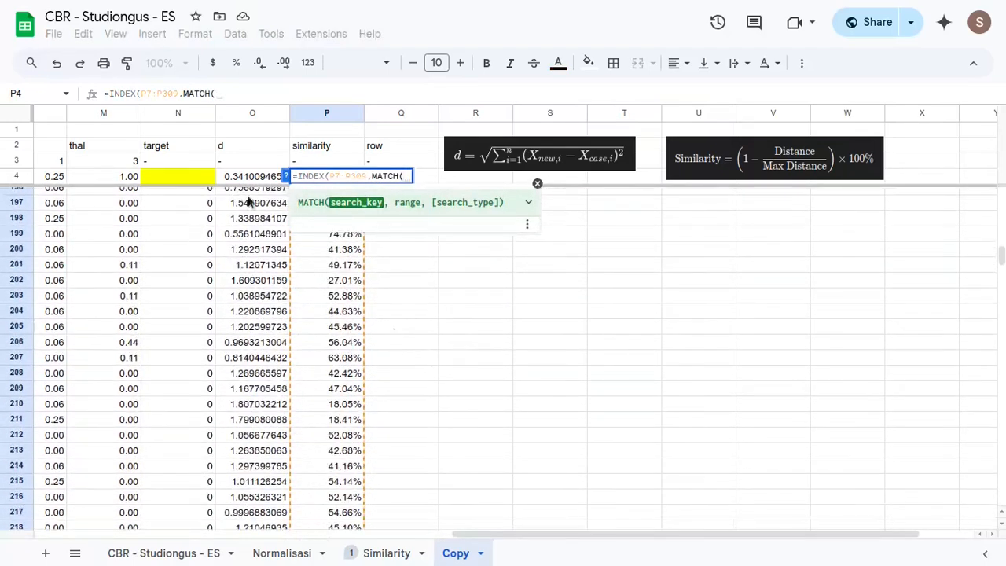
left_click(251, 176)
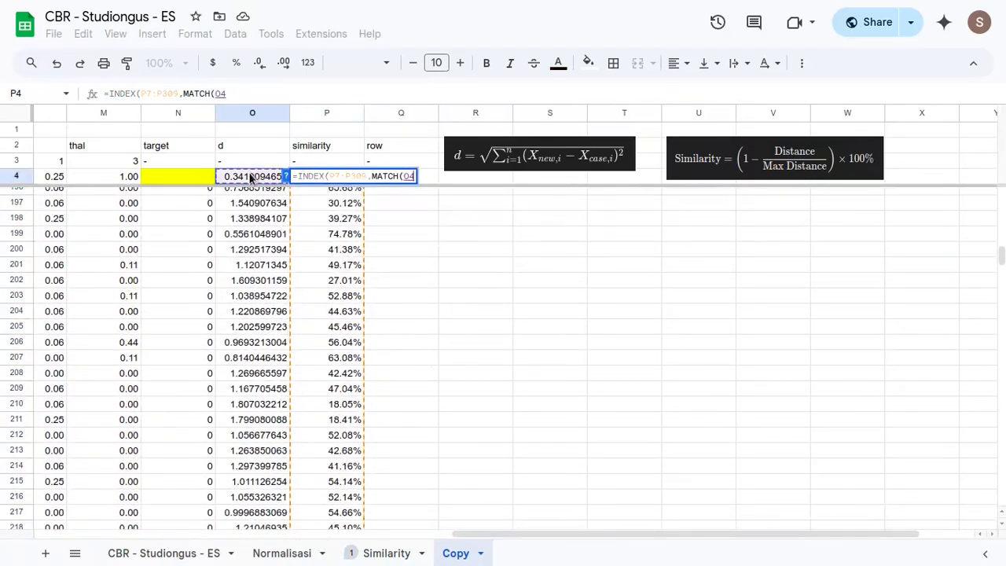
type(",")
scroll(374, 407, "up", 17)
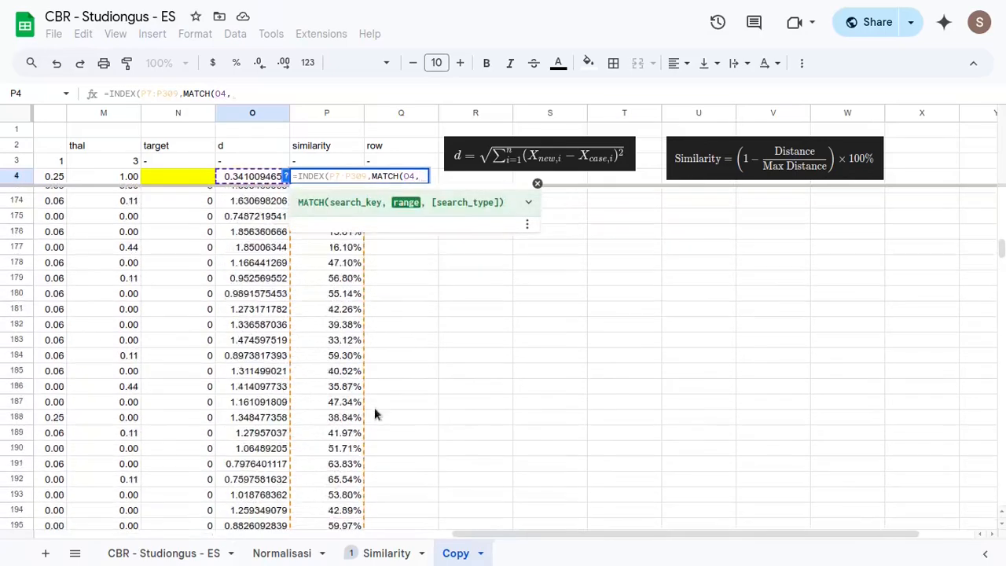
left_click(261, 289)
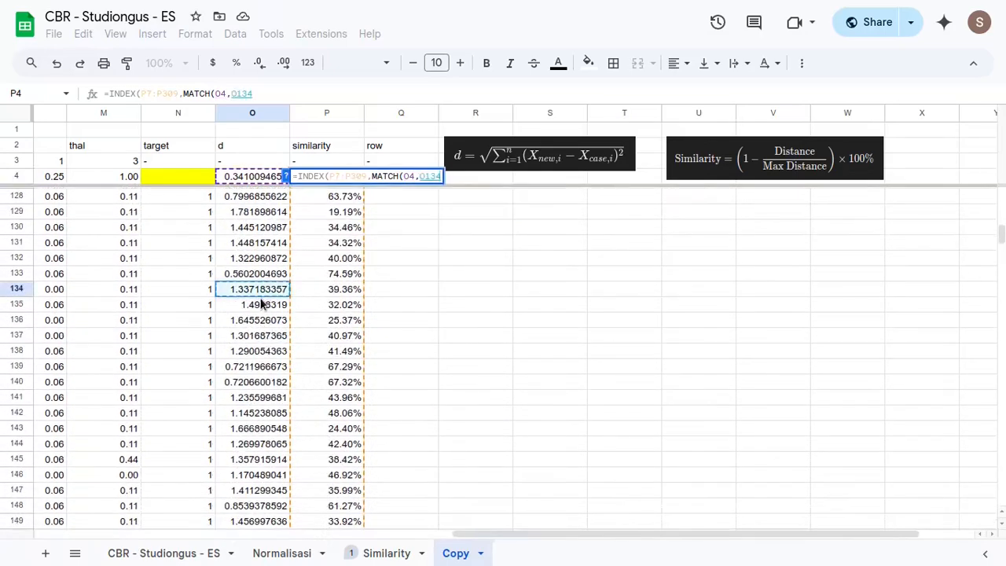
key("ctrl+Up")
key("Down")
key("ctrl+shift+Down")
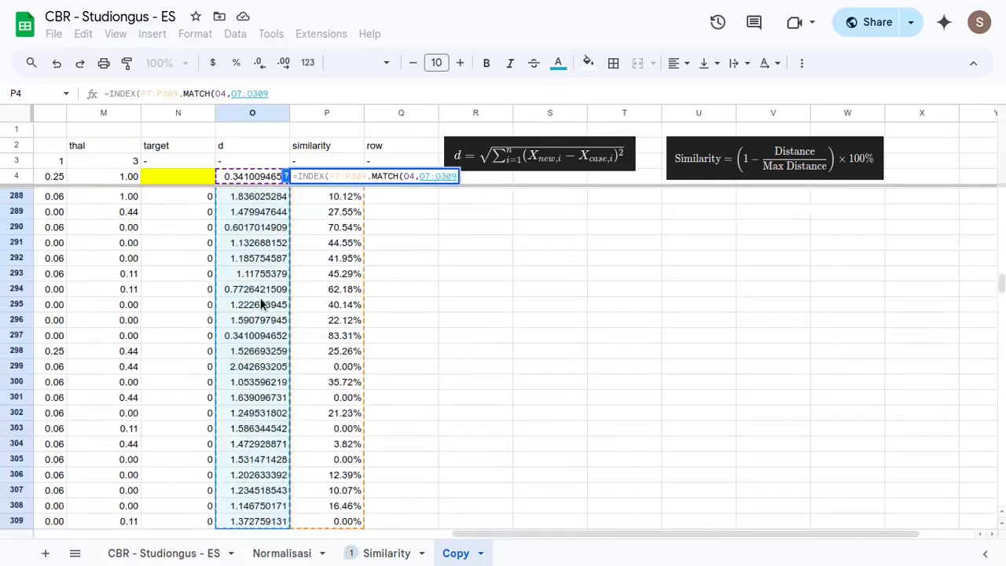
type(",")
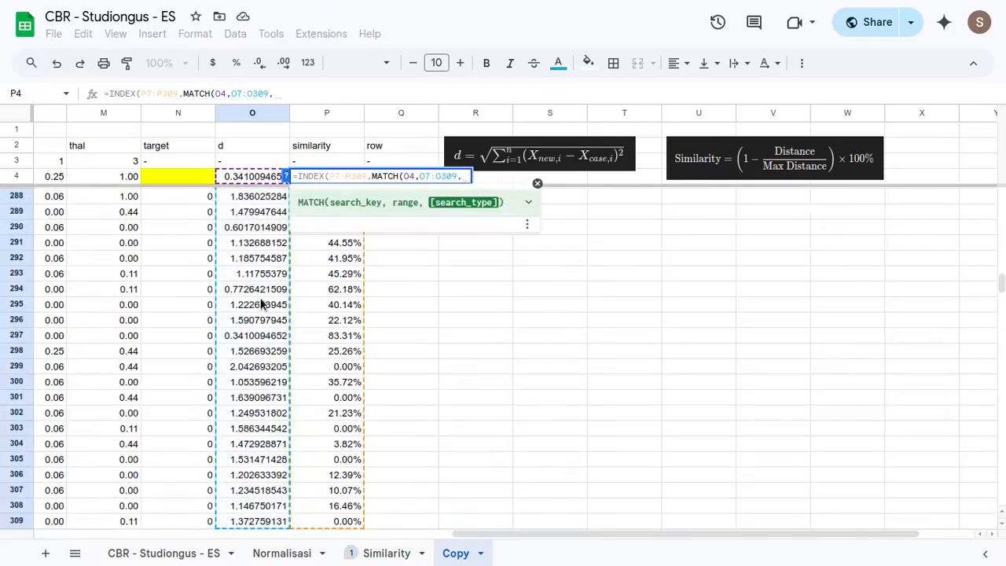
type("0)")
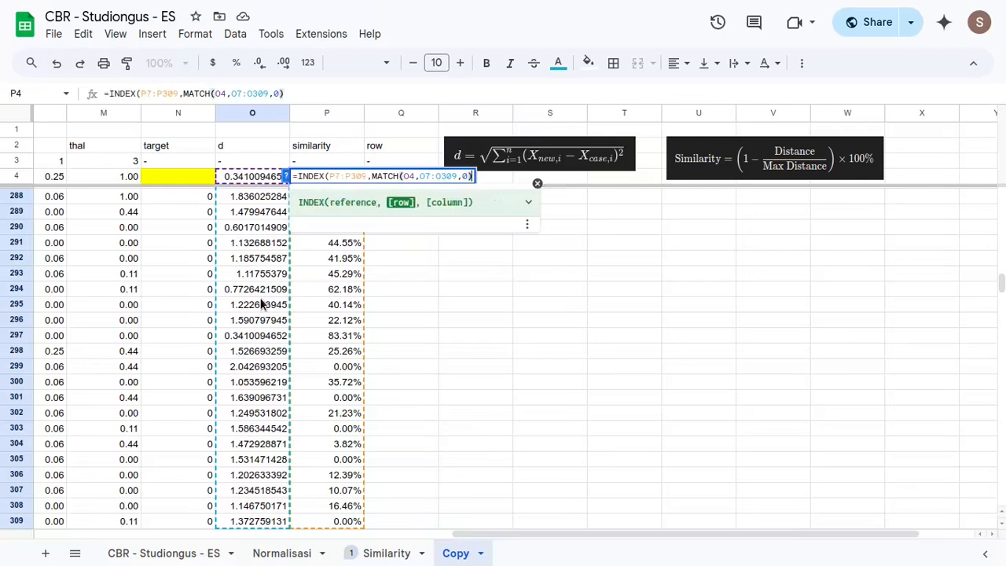
key("Return")
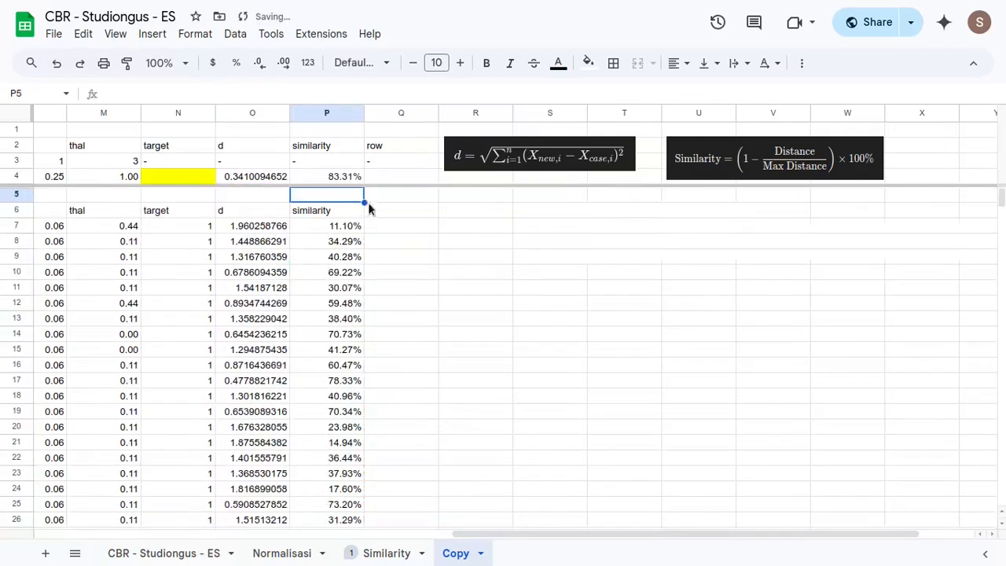
left_click(335, 176)
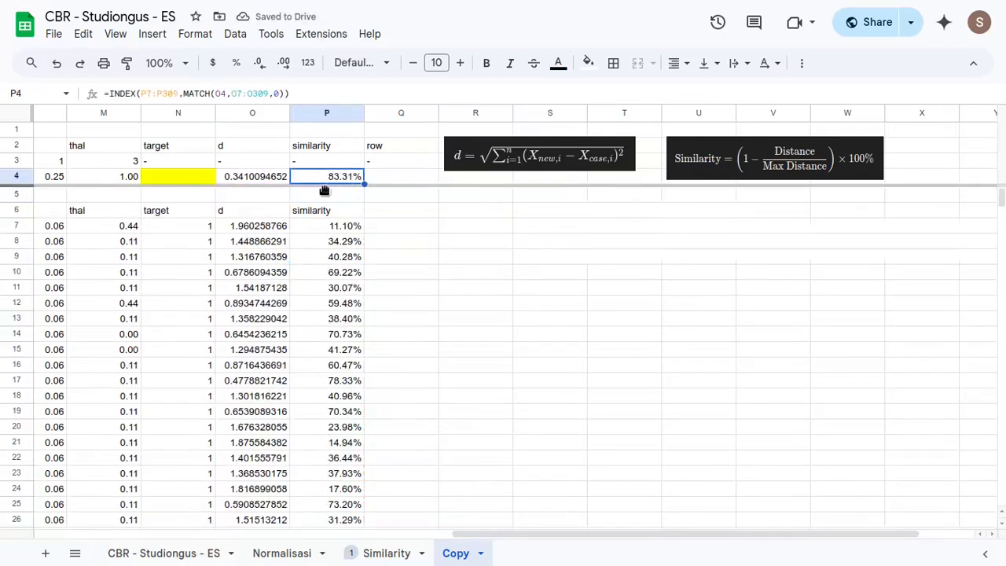
- Enter =ROW(INDEX(O7:O309,MATCH(O4,O7:O309,0))) in Q4 to return the row number of the closest case
left_click(397, 184)
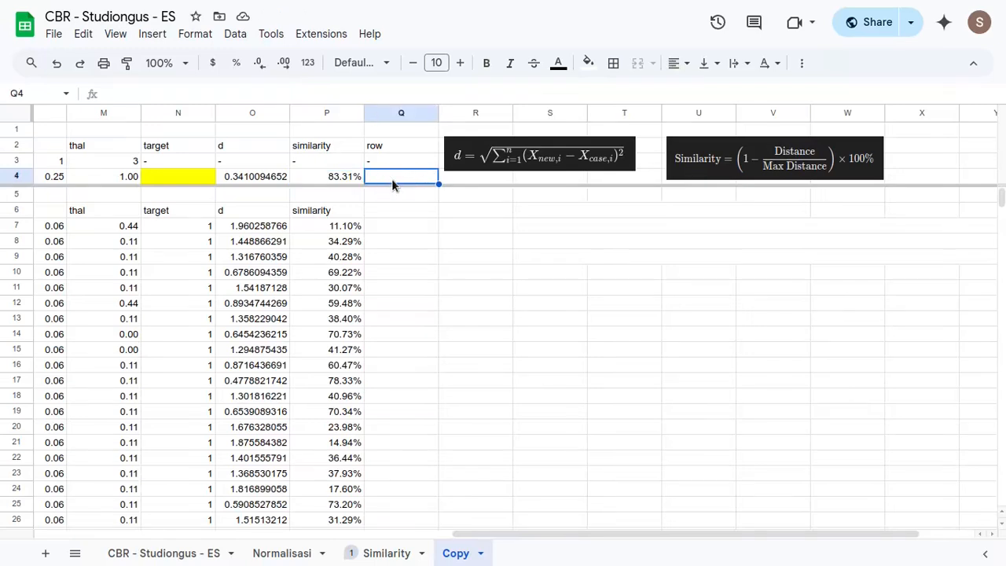
type("=row")
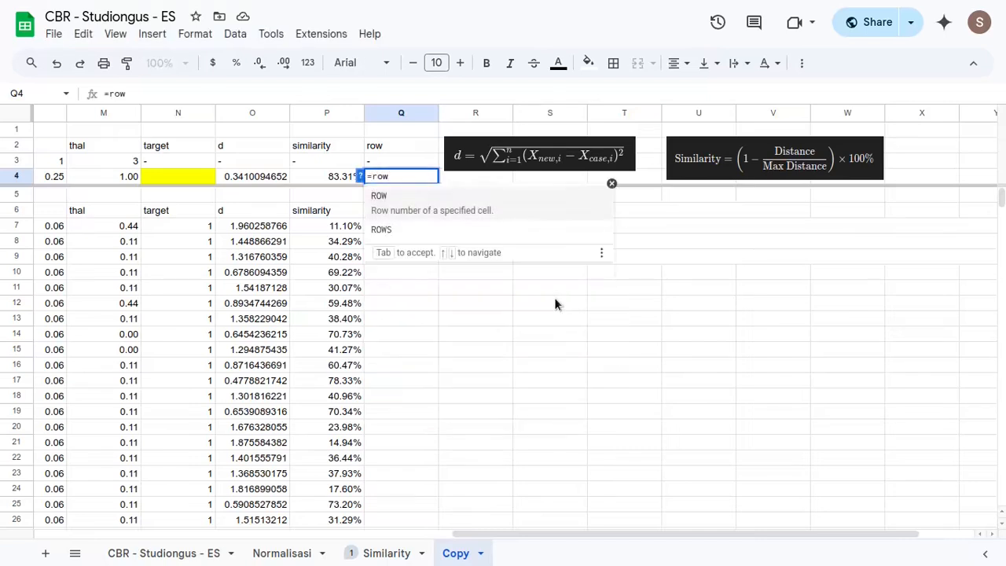
key("Tab")
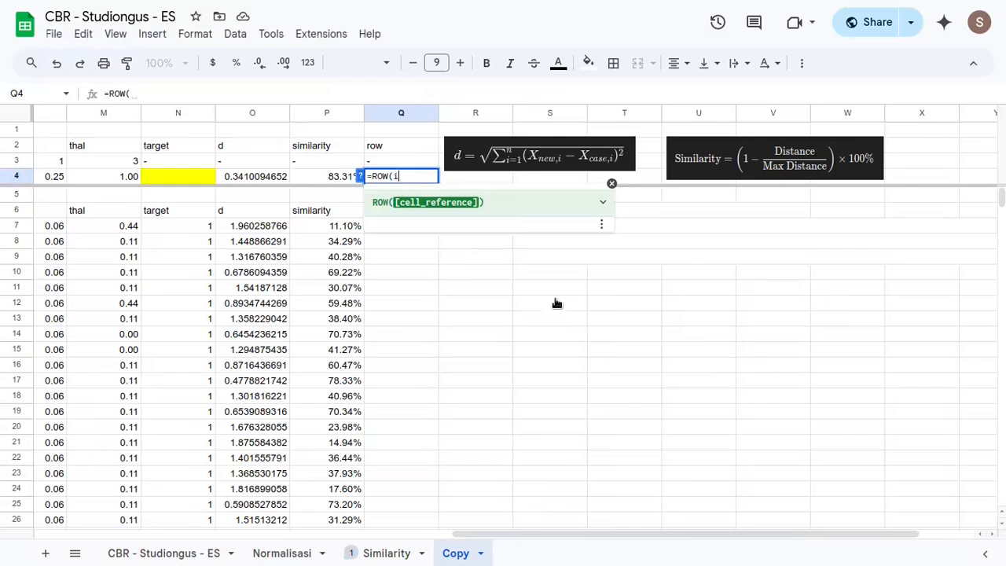
type("index")
key("Tab")
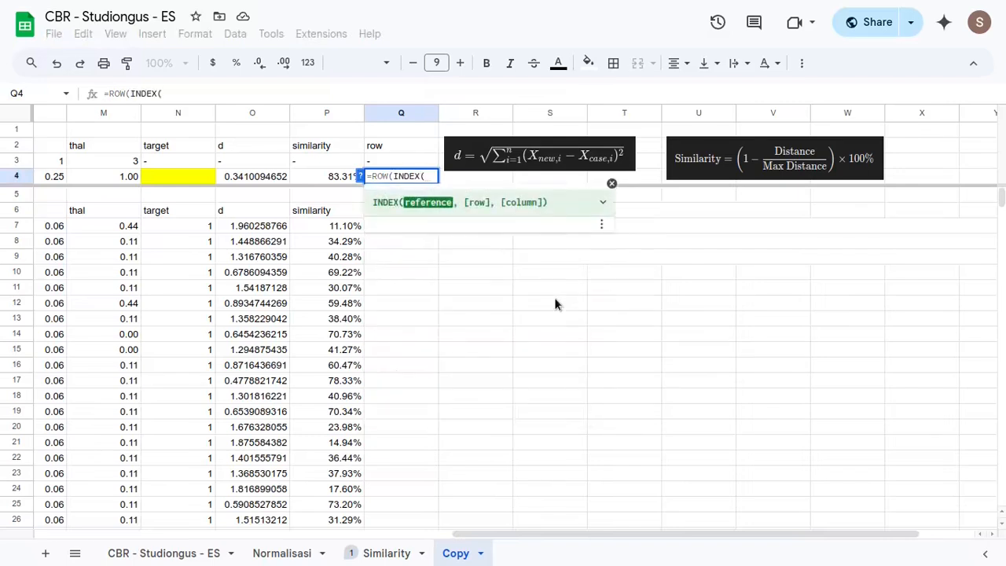
left_click(275, 228)
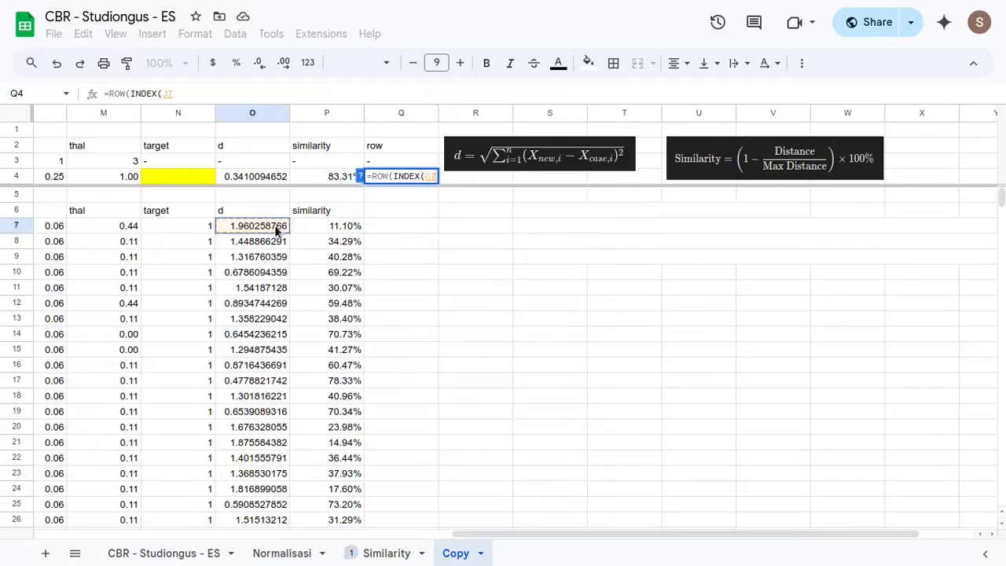
key("ctrl+shift+Down")
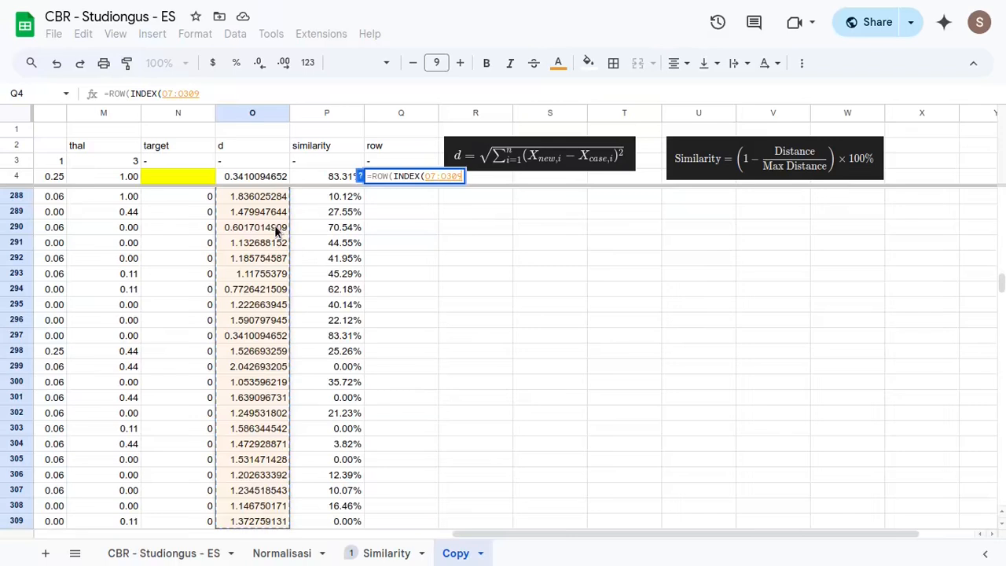
type(",")
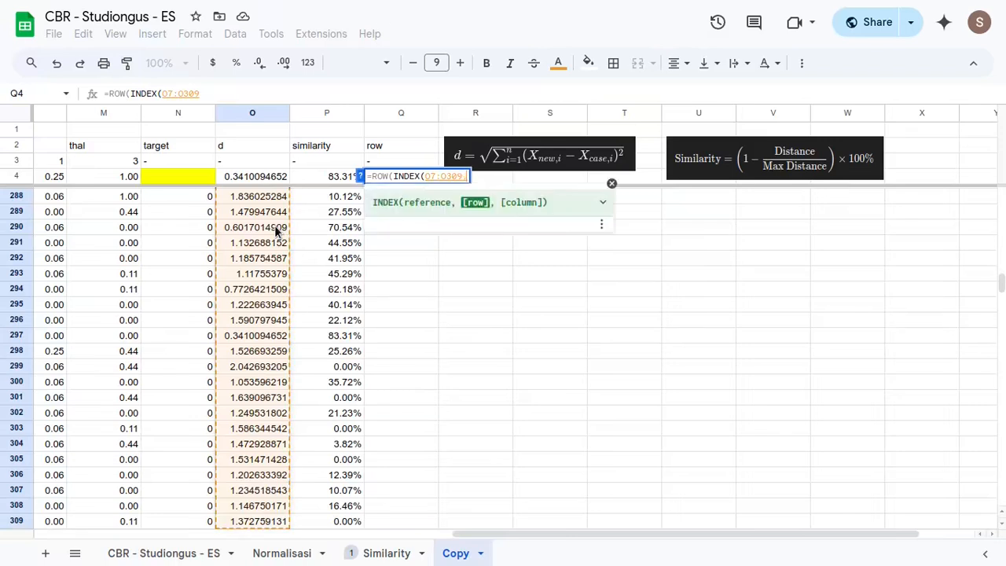
type("MATCH(")
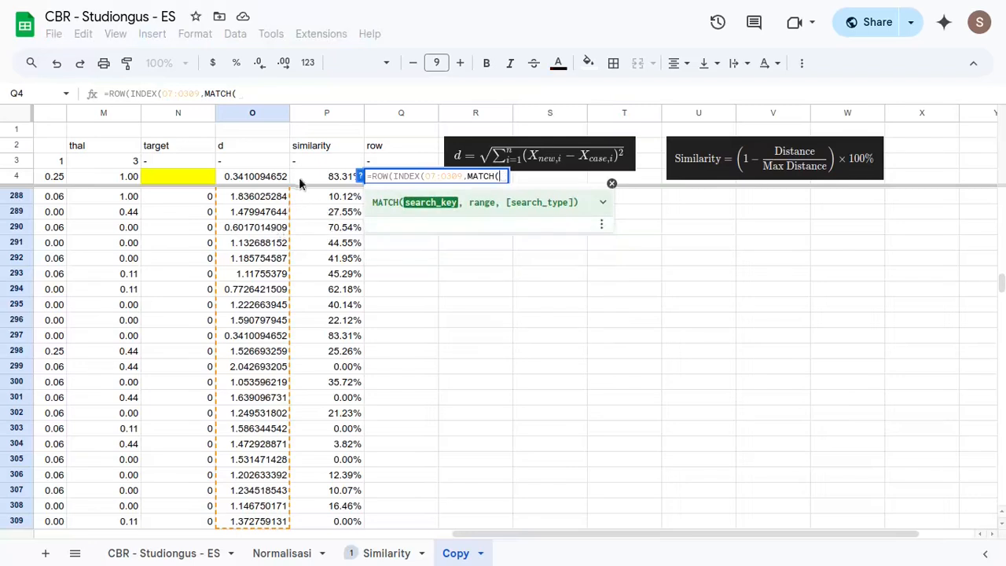
left_click(262, 177)
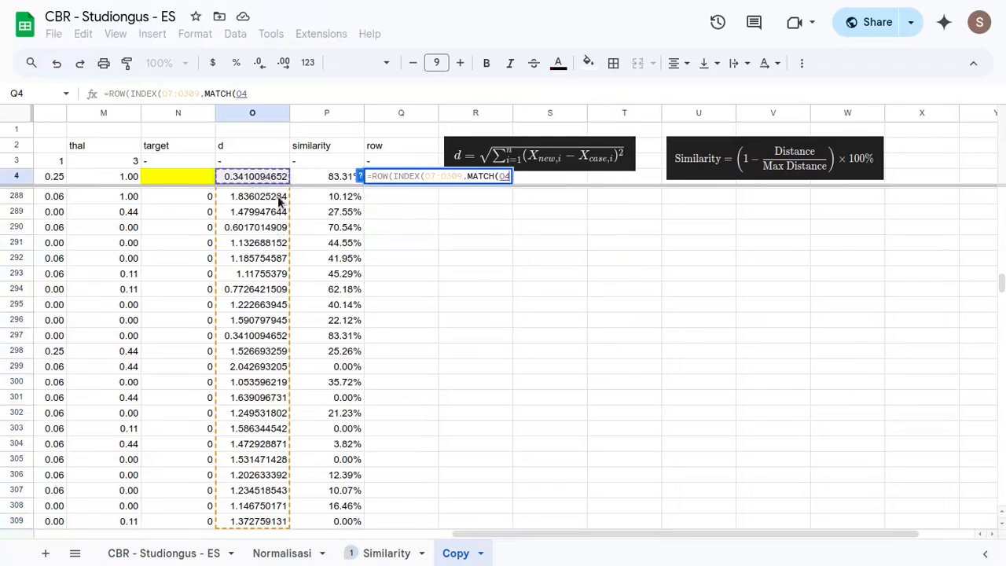
type(",")
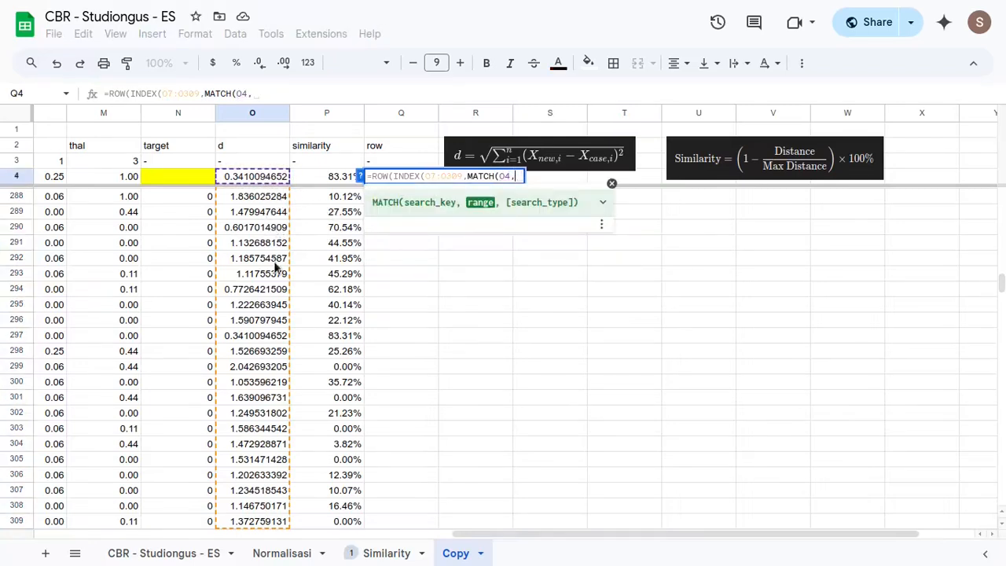
scroll(275, 272, "up", 20)
scroll(282, 277, "up", 20)
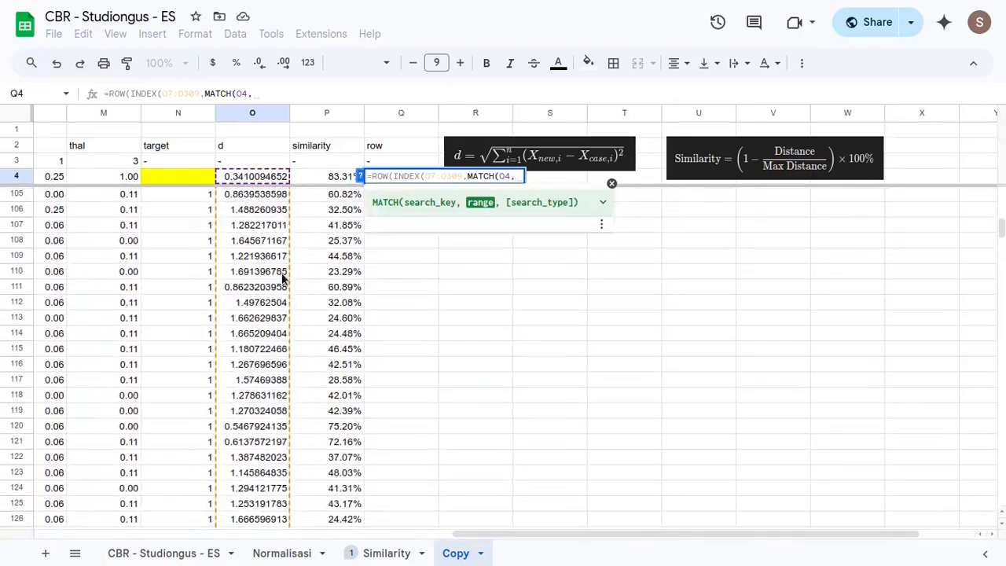
left_click(271, 227)
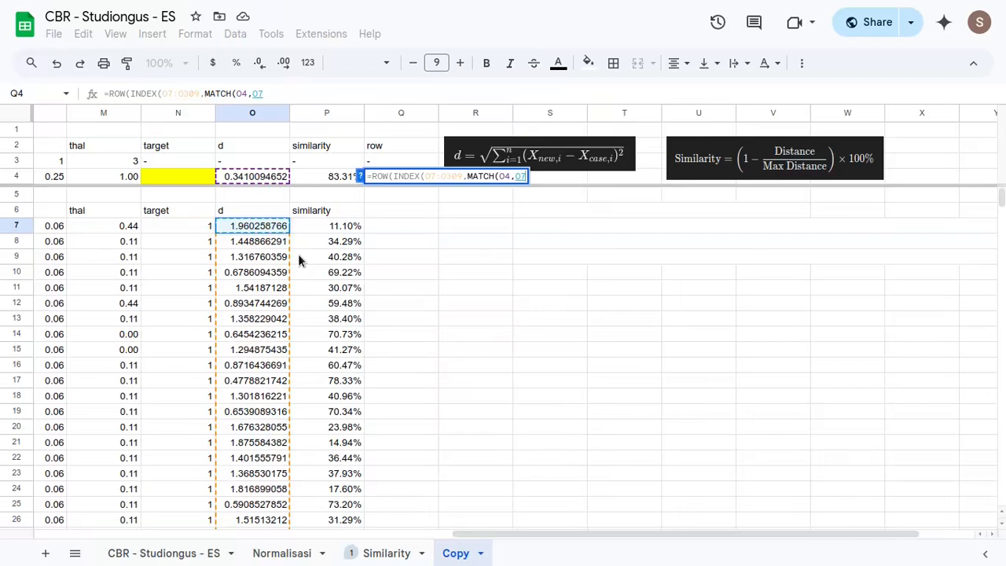
key("ctrl+shift+Down")
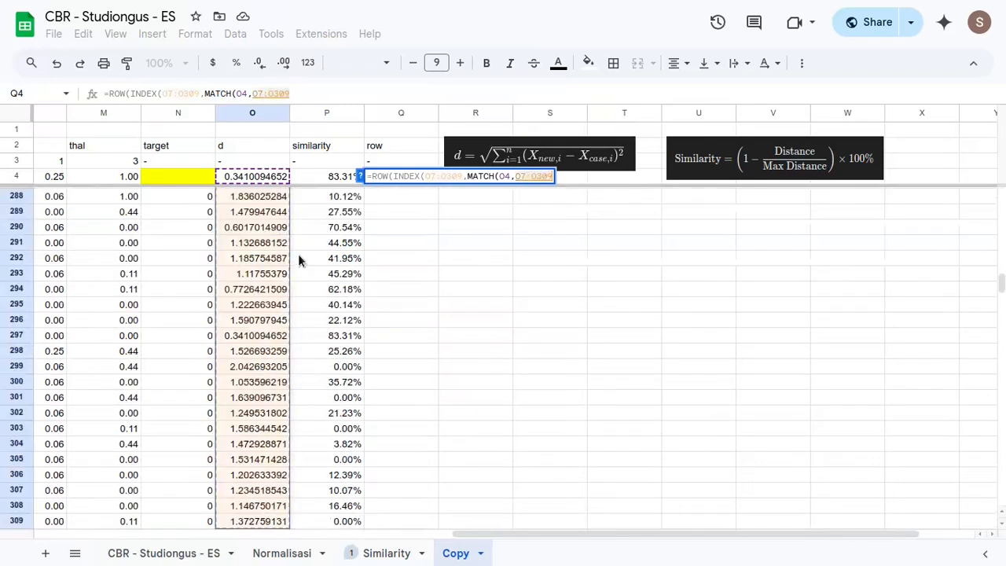
type(",")
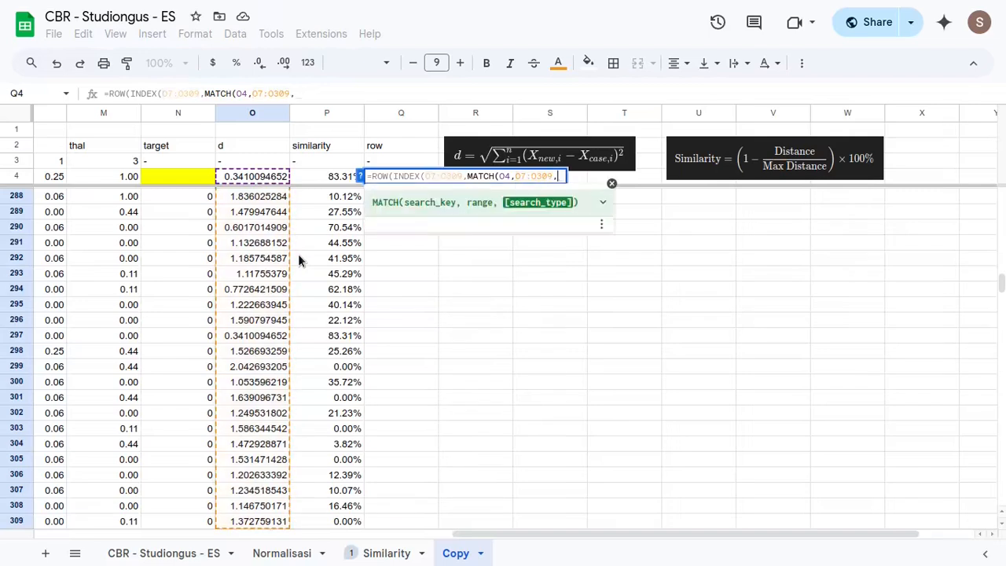
type("0))")
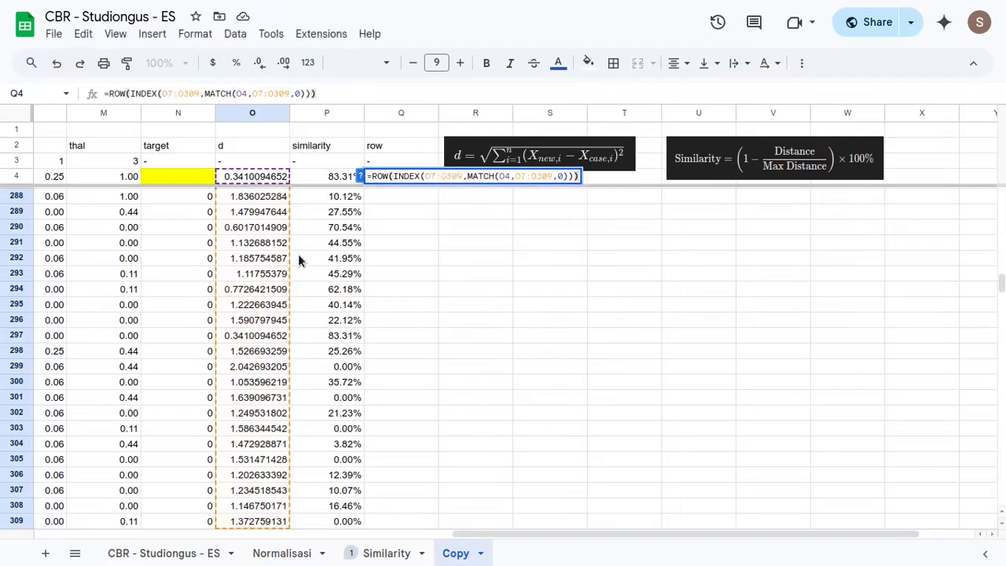
key("Return")
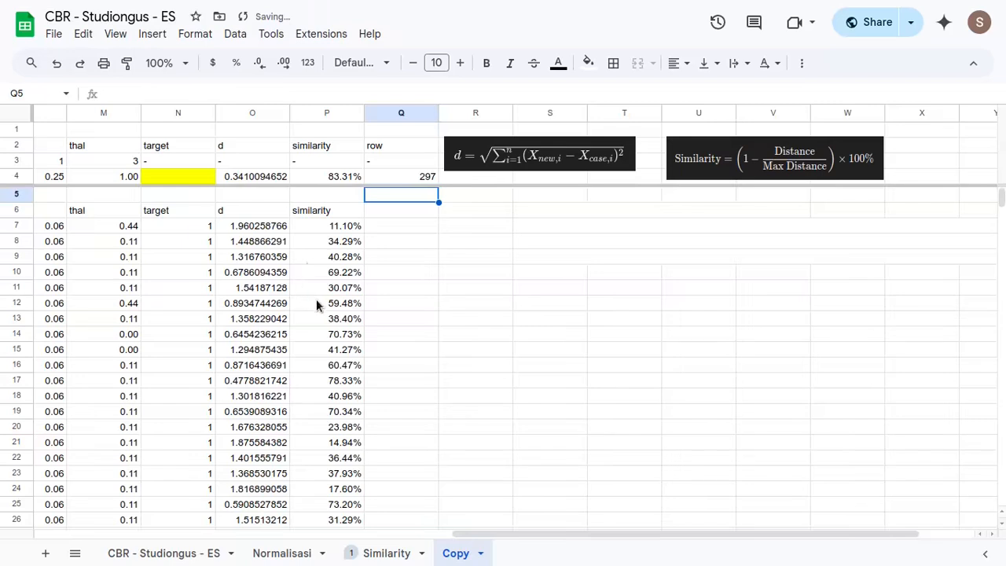
left_click(405, 178)
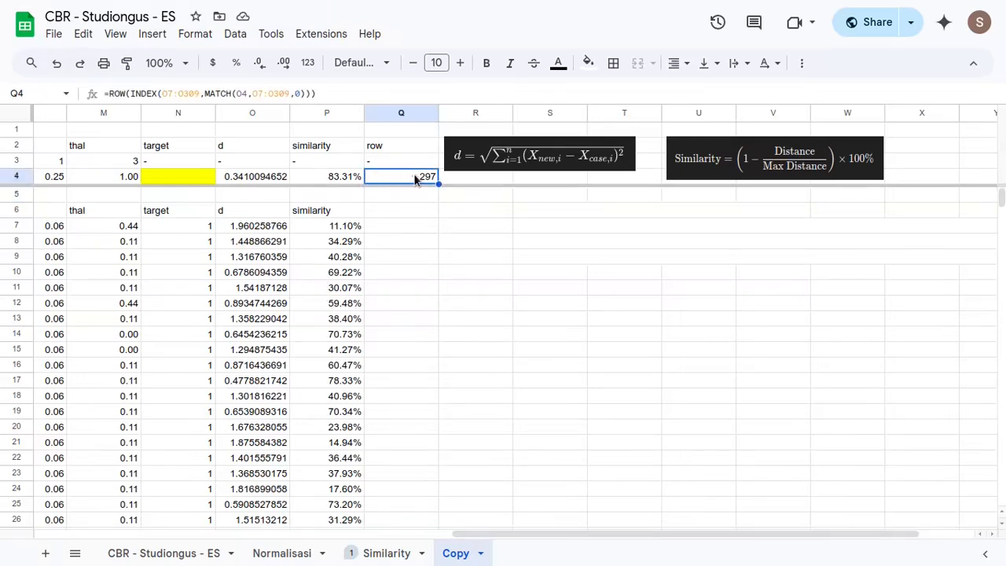
left_click(245, 179)
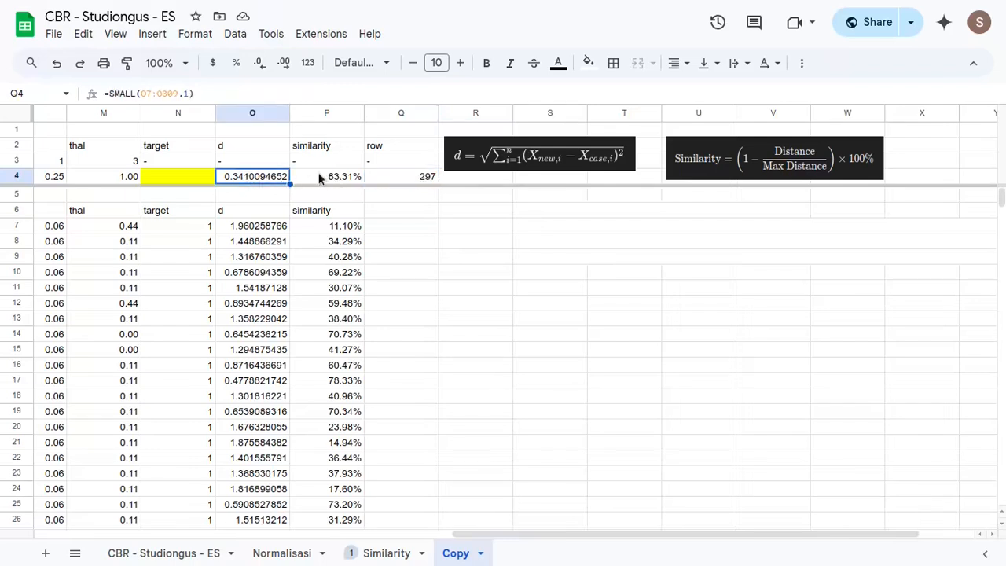
- Compare the retrieved smallest distance and similarity in O4:P4 with the values of the matching case in row 297
left_click_drag(264, 176, 312, 175)
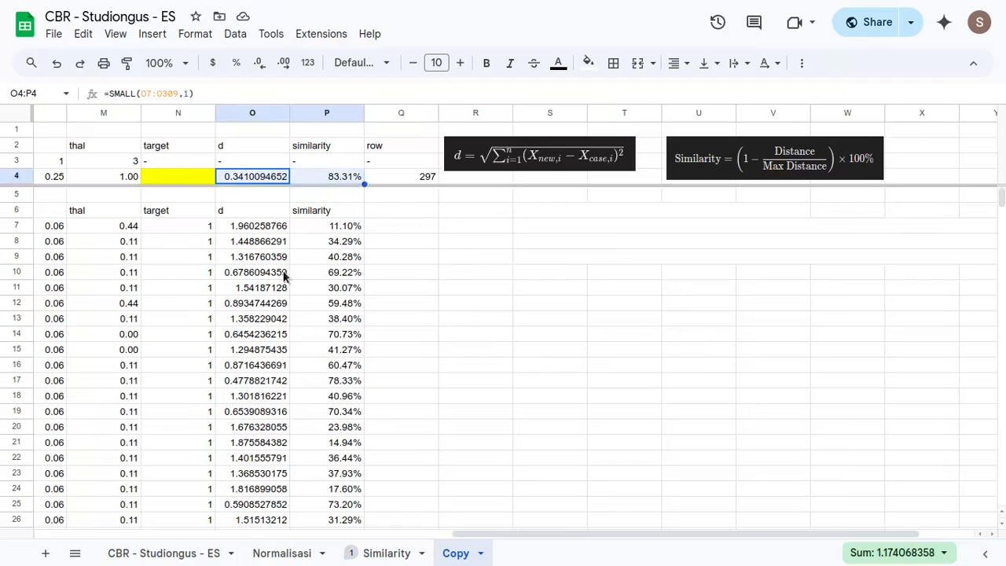
scroll(260, 249, "down", 5)
left_click(262, 247)
key("ctrl+Down")
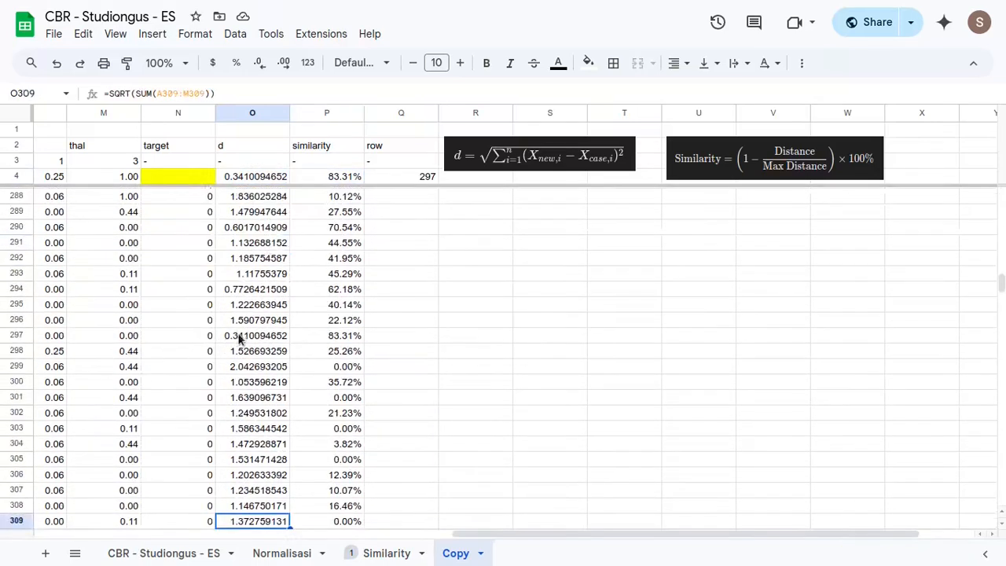
left_click_drag(255, 337, 344, 334)
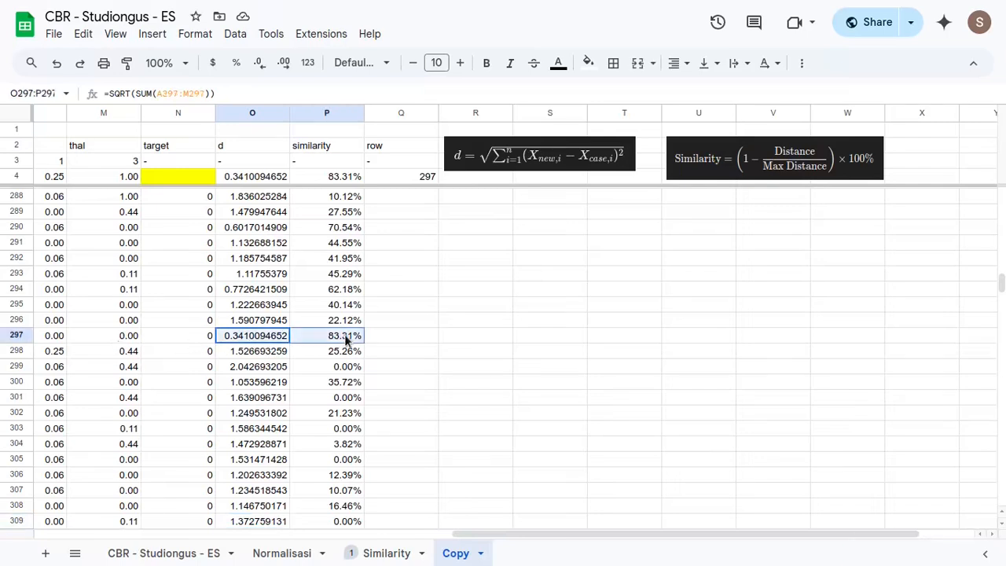
scroll(276, 344, "down", 4)
scroll(276, 344, "up", 2)
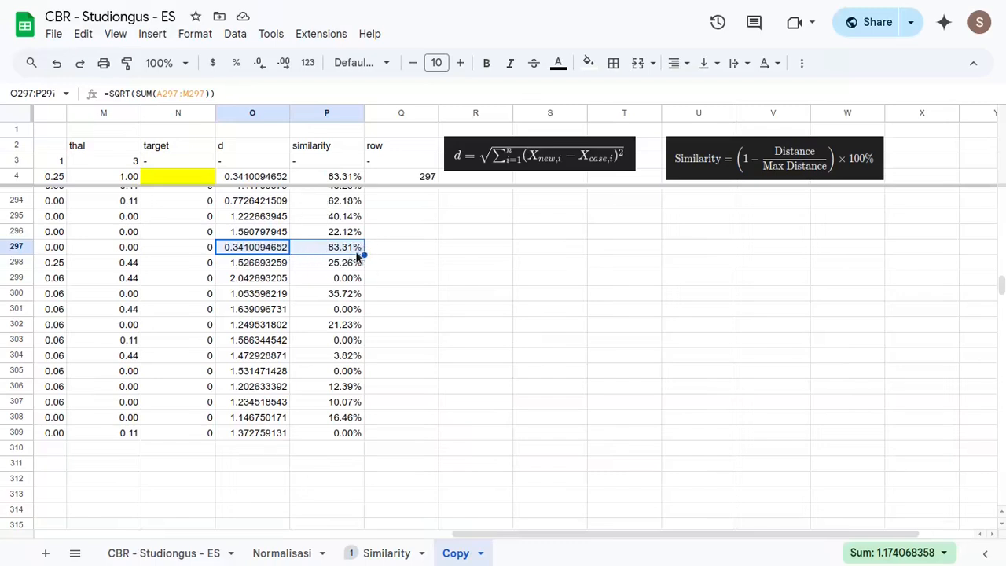
scroll(391, 317, "up", 7)
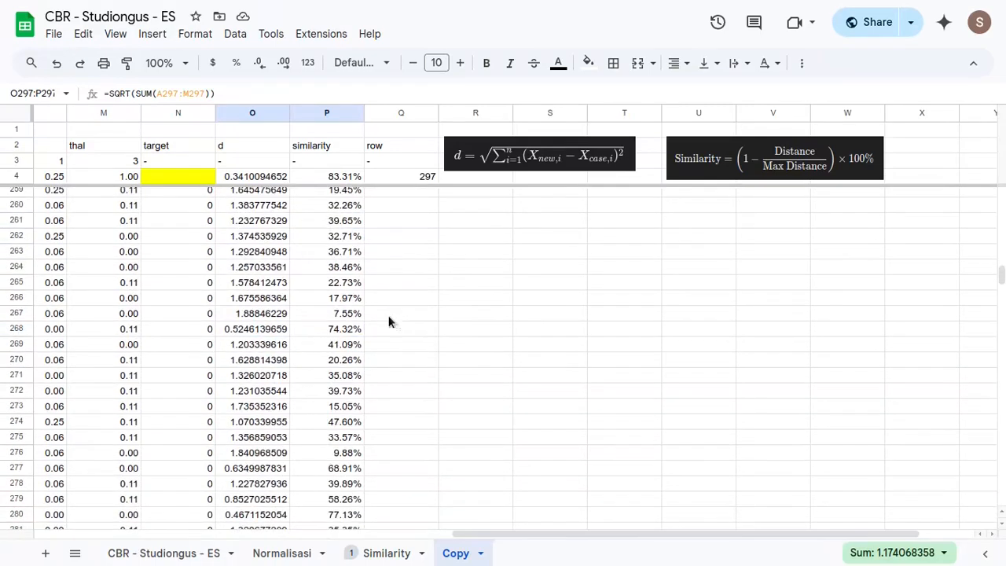
left_click(411, 163)
left_click(407, 177)
left_click(323, 287)
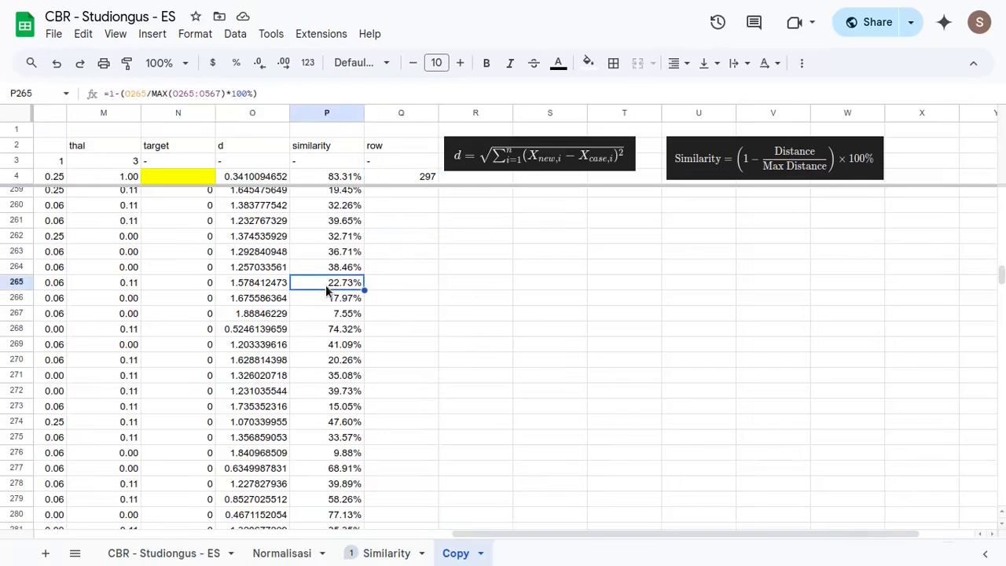
key("ctrl+Up")
scroll(324, 286, "up", 1)
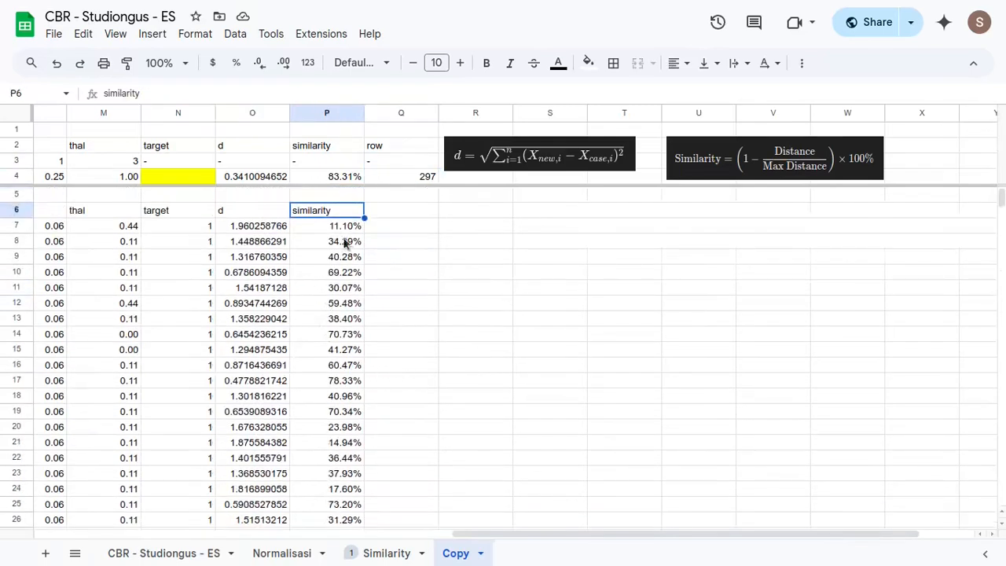
- Review the target, distance, similarity and row cells in N4:Q4 and look at the Normalisasi sheet
left_click(194, 177)
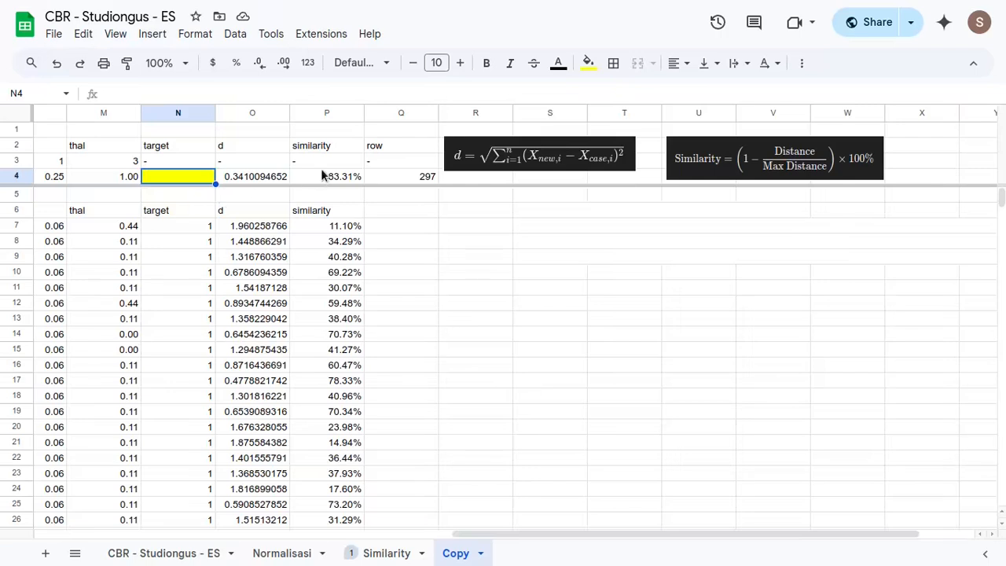
left_click(397, 177)
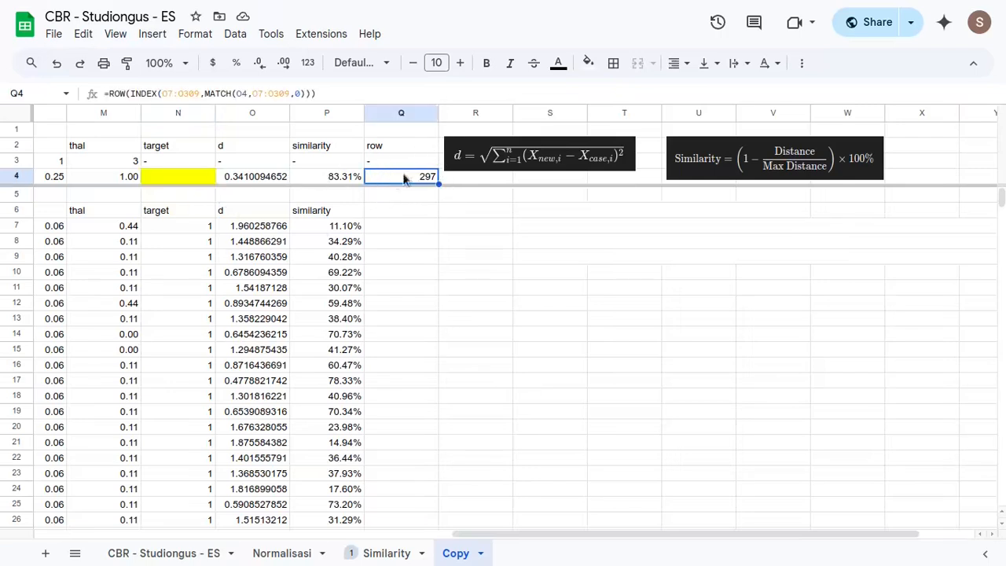
left_click(250, 177)
left_click(403, 178, "shift")
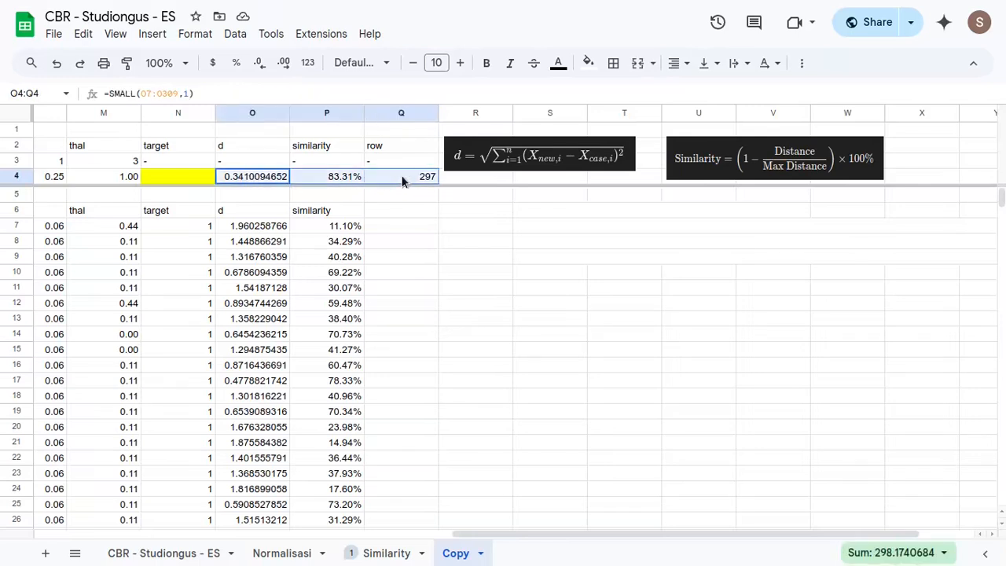
left_click(180, 178)
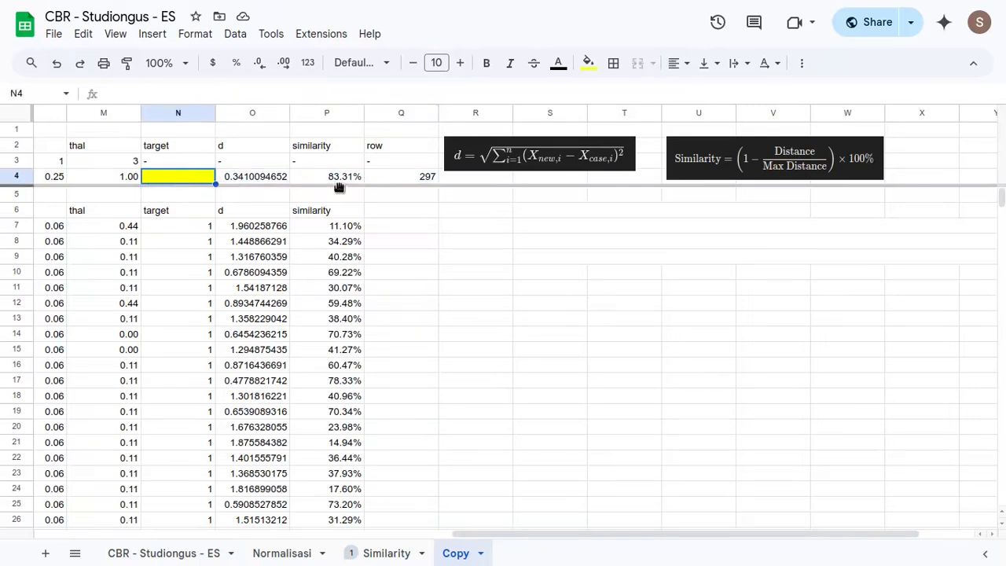
left_click_drag(287, 177, 337, 175)
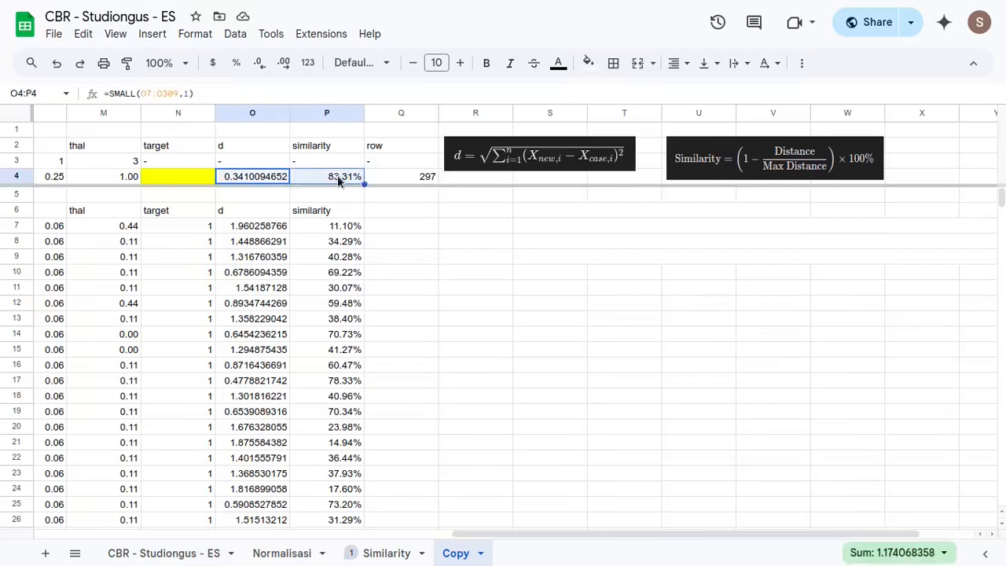
left_click(410, 176)
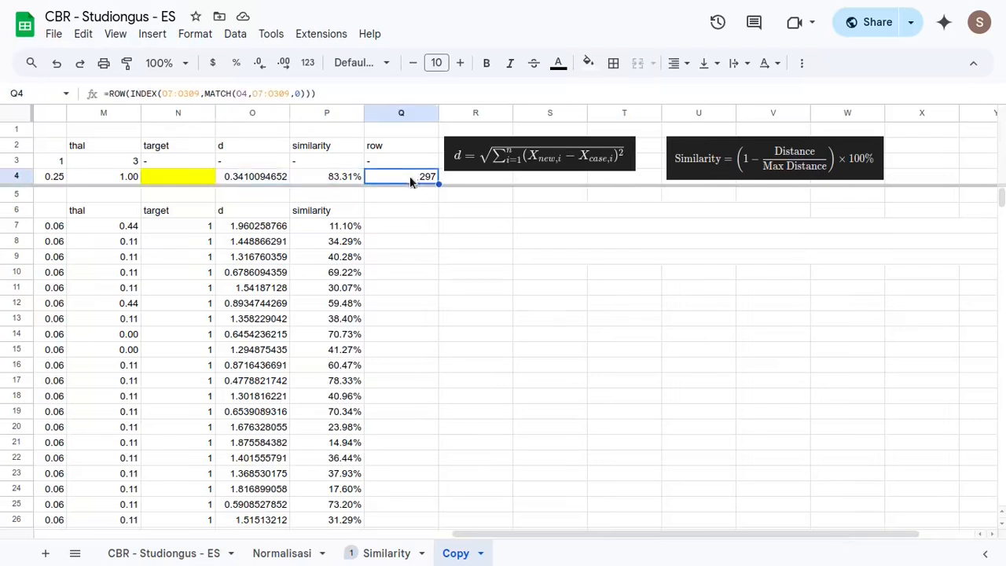
left_click(167, 180)
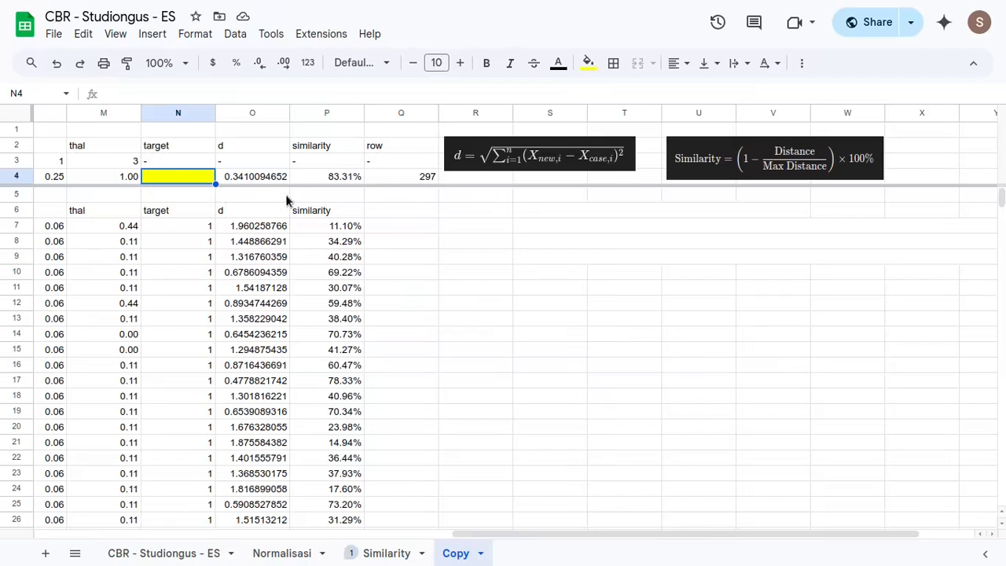
left_click(276, 554)
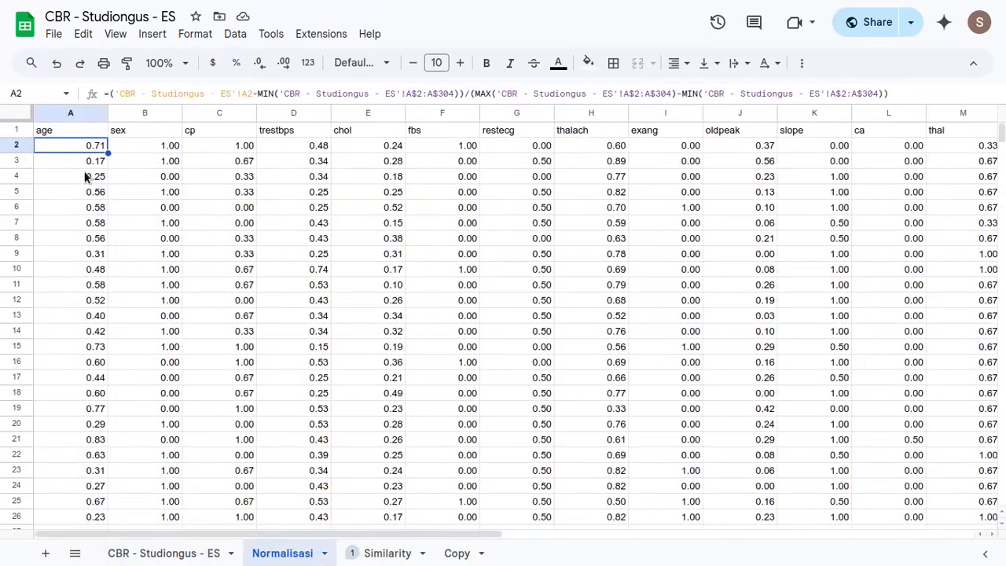
left_click(440, 552)
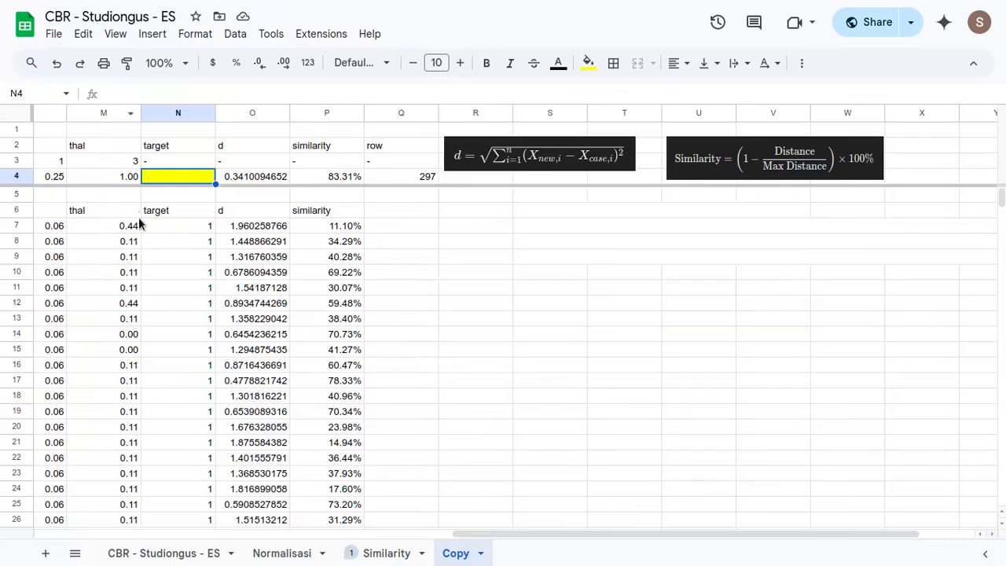
- Enter =INDEX(N7:N309,MATCH(O4,O7:O309,0)) in N4 to return the target of the closest case
double_click(190, 178)
type("=index")
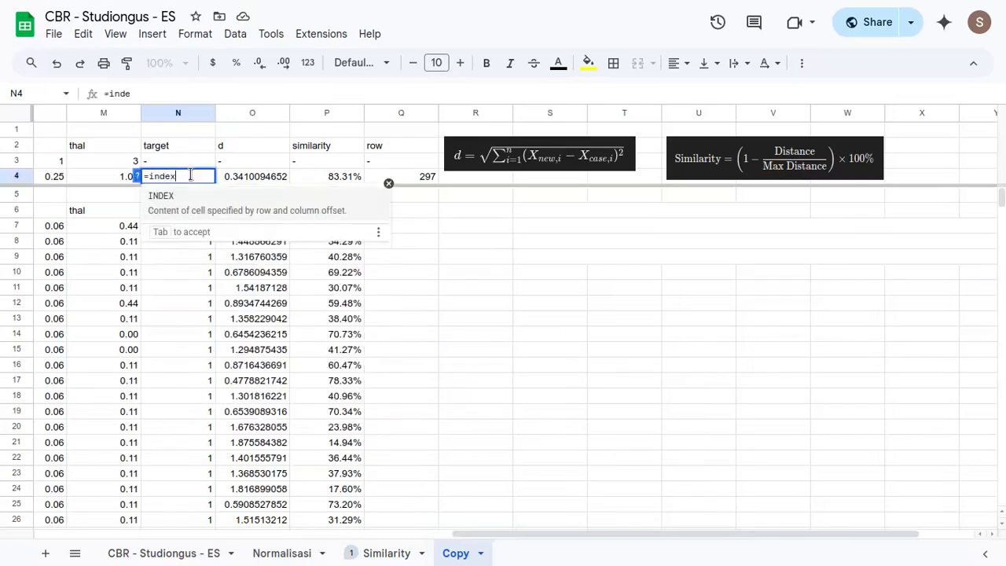
key("Tab")
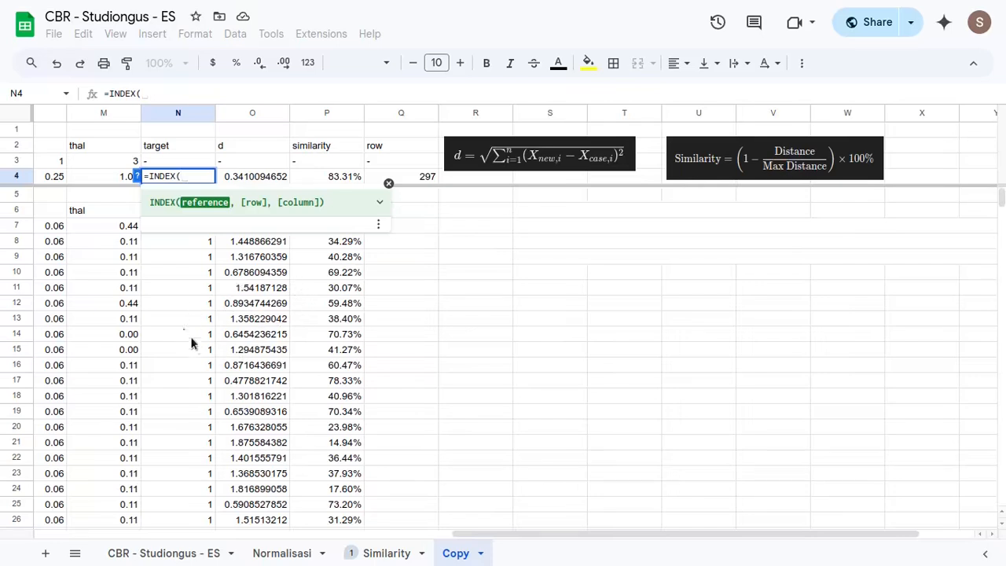
left_click(181, 243)
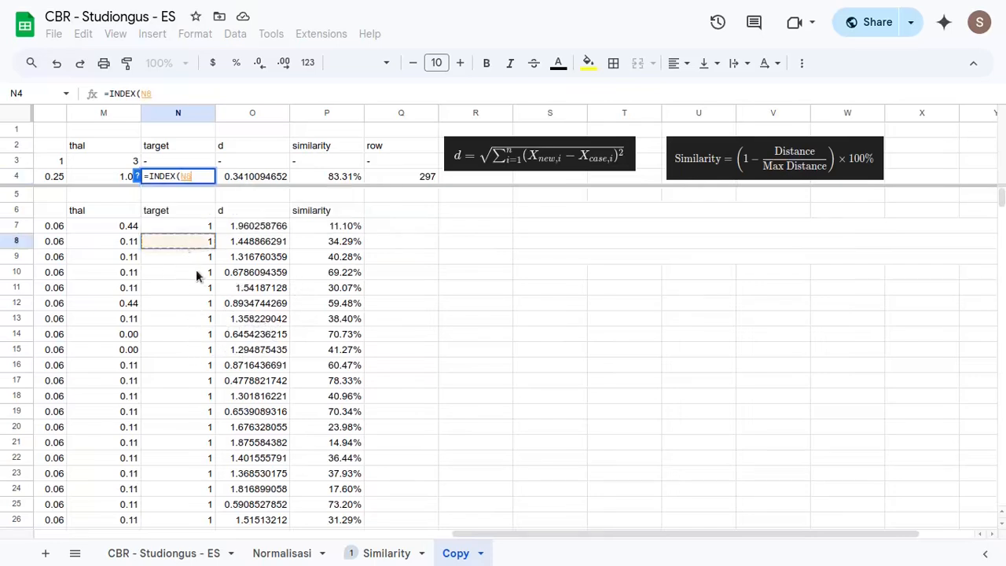
left_click(192, 226)
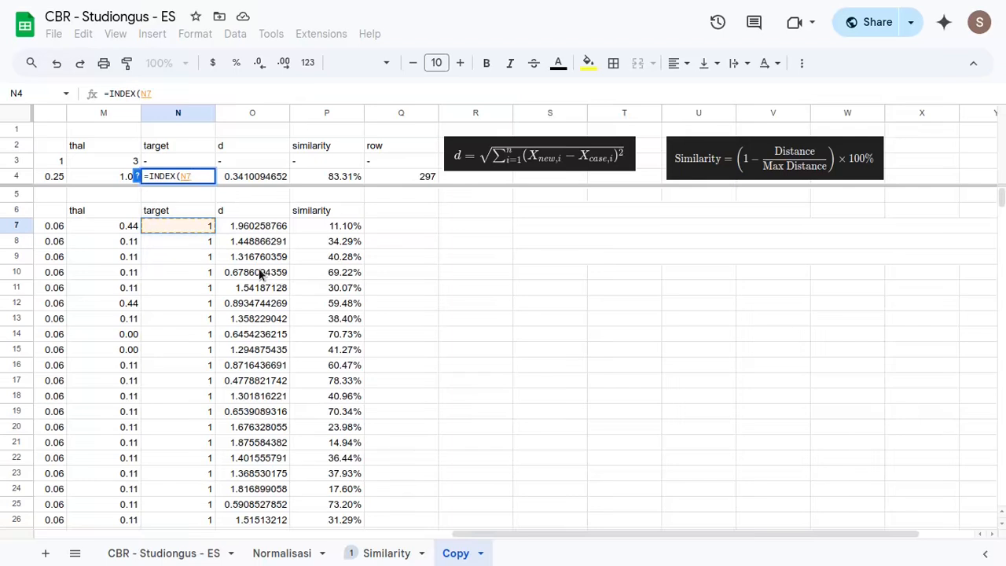
key("ctrl+shift+Down")
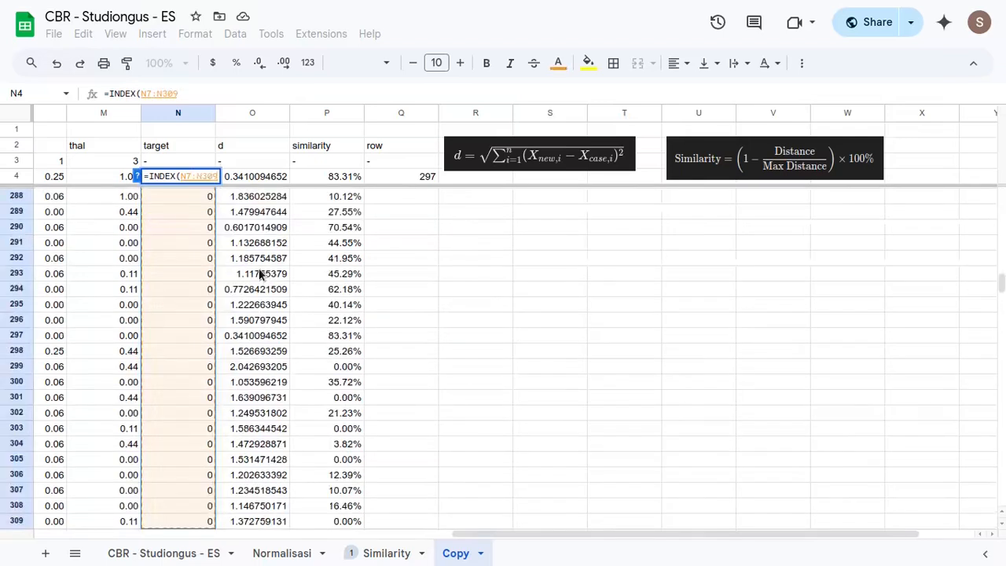
type(",MATCH(")
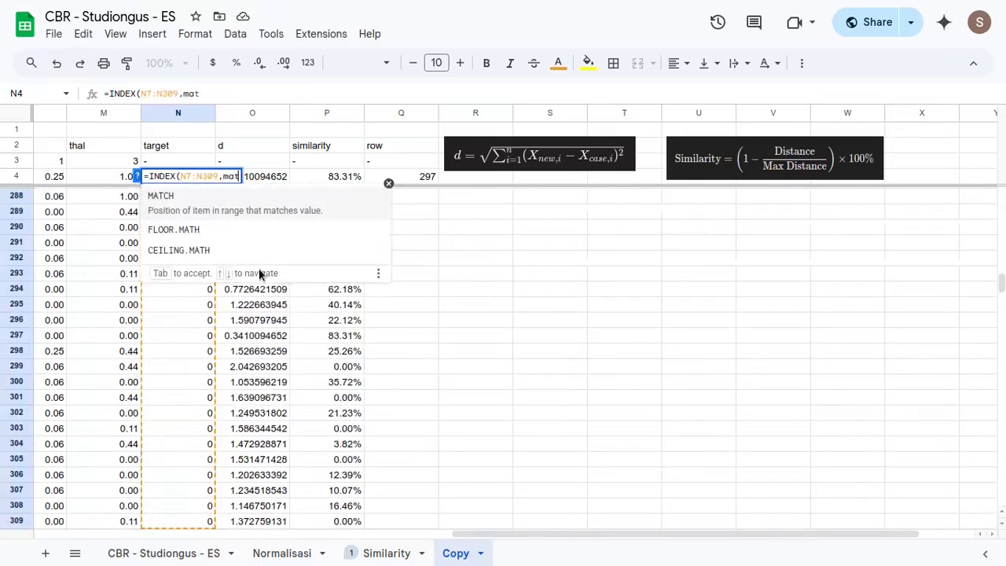
scroll(292, 326, "up", 6)
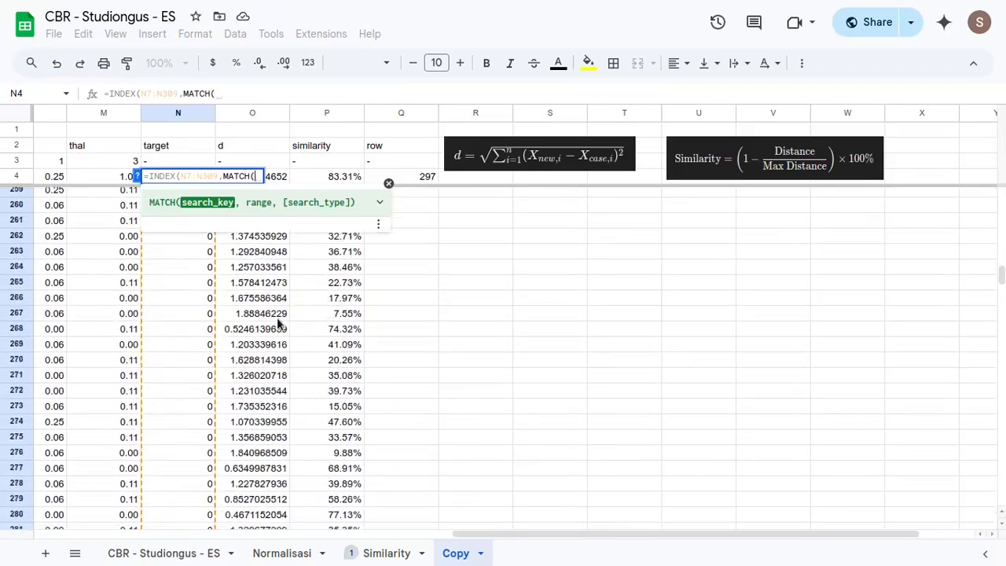
left_click(281, 180)
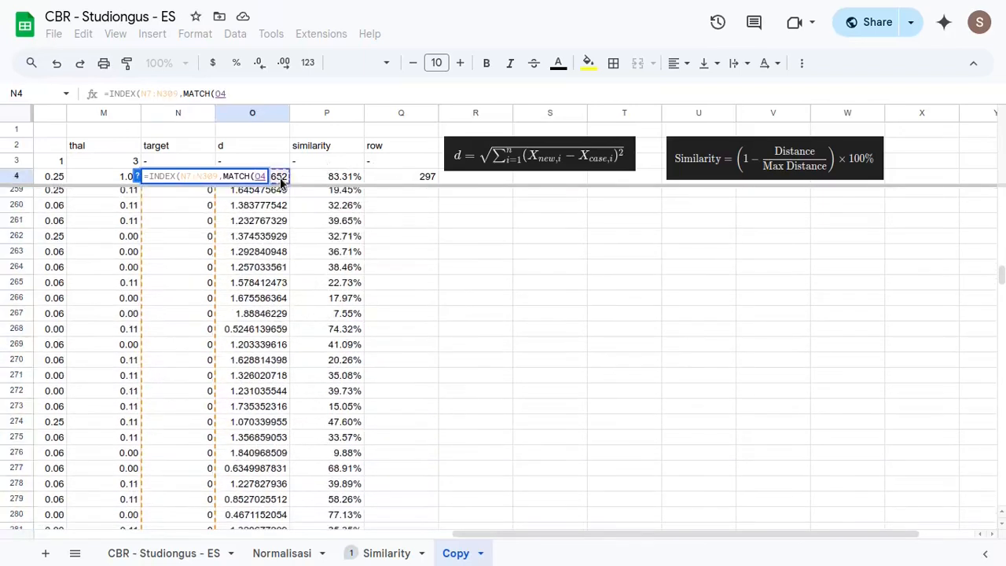
type(",")
left_click(260, 302)
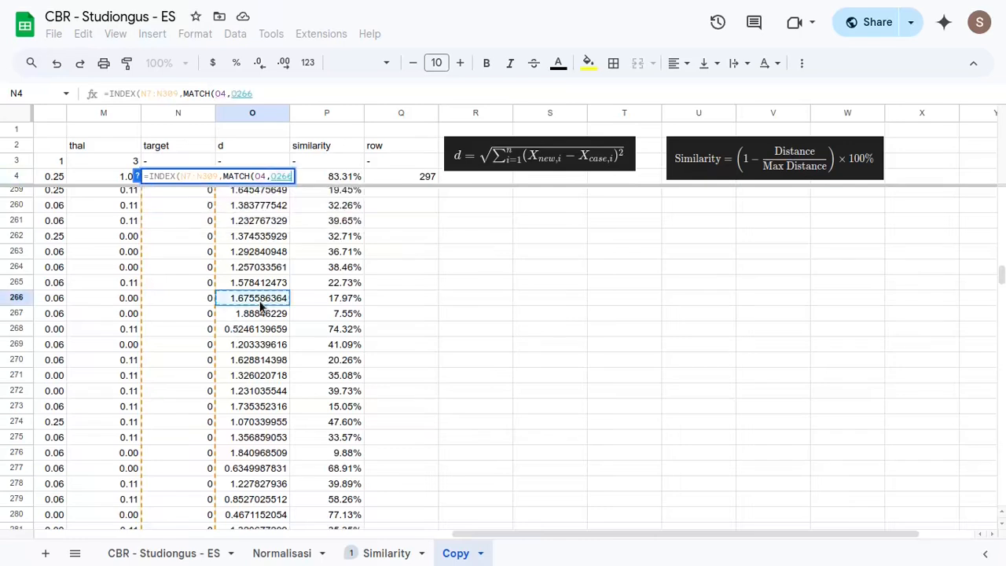
key("ctrl+Up")
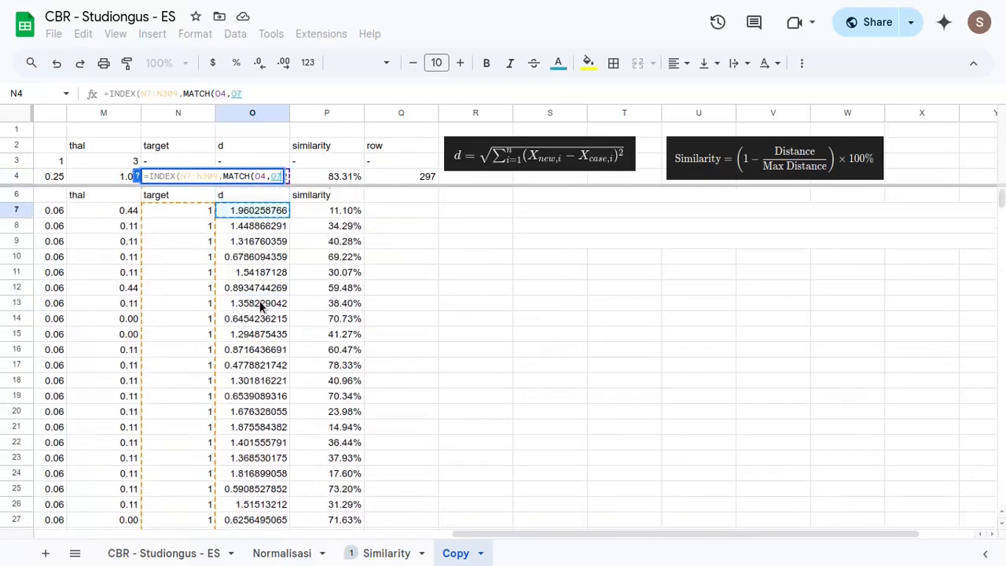
key("ctrl+shift+Down")
type("09,0")
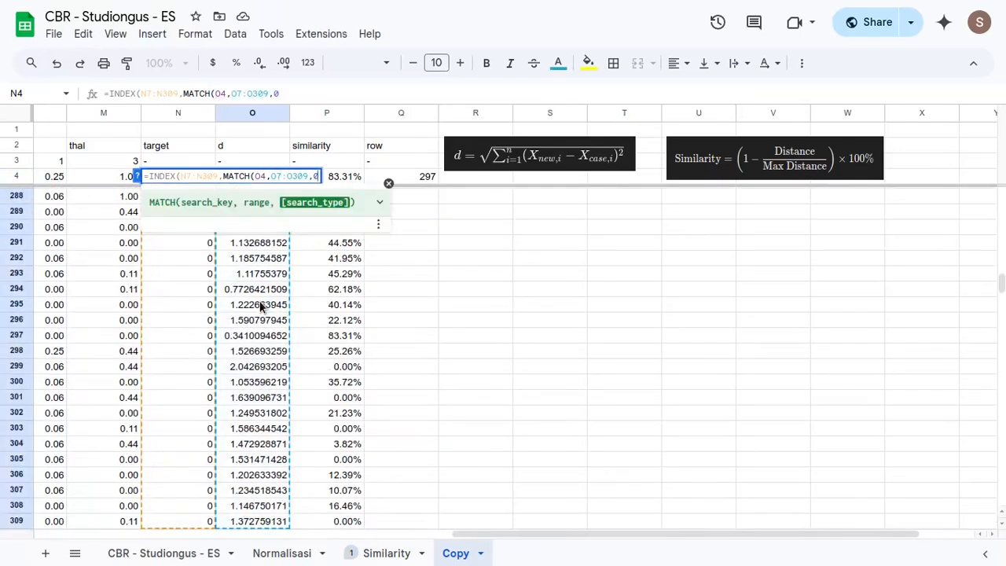
key("Return")
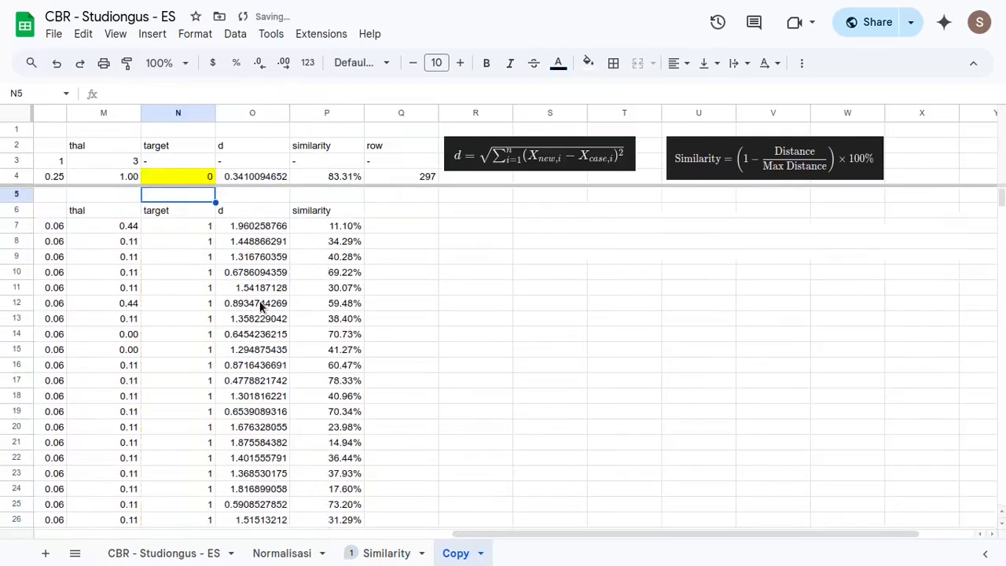
- Check the predicted target in N4 against the target of the closest case in row 297
left_click(200, 181)
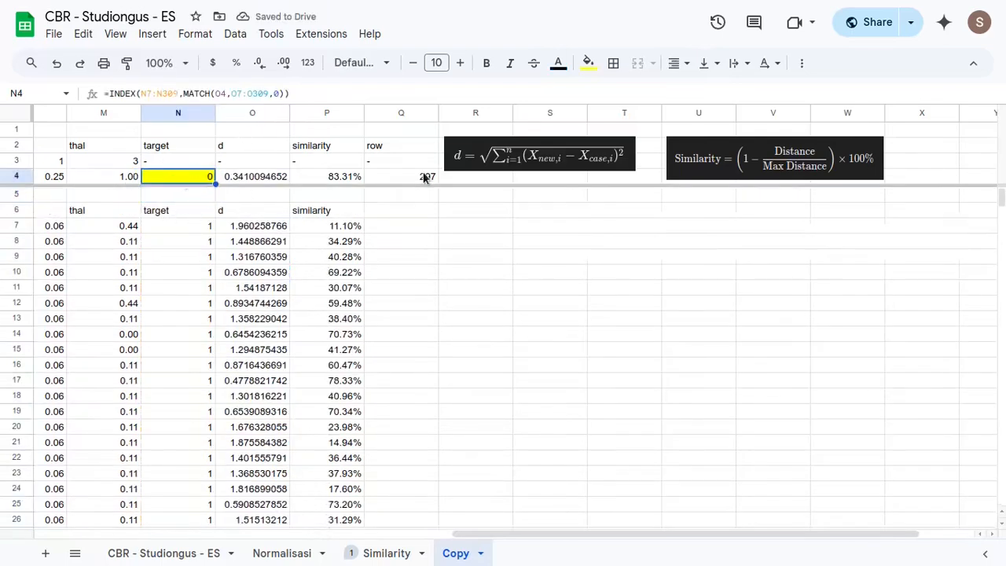
left_click(252, 228)
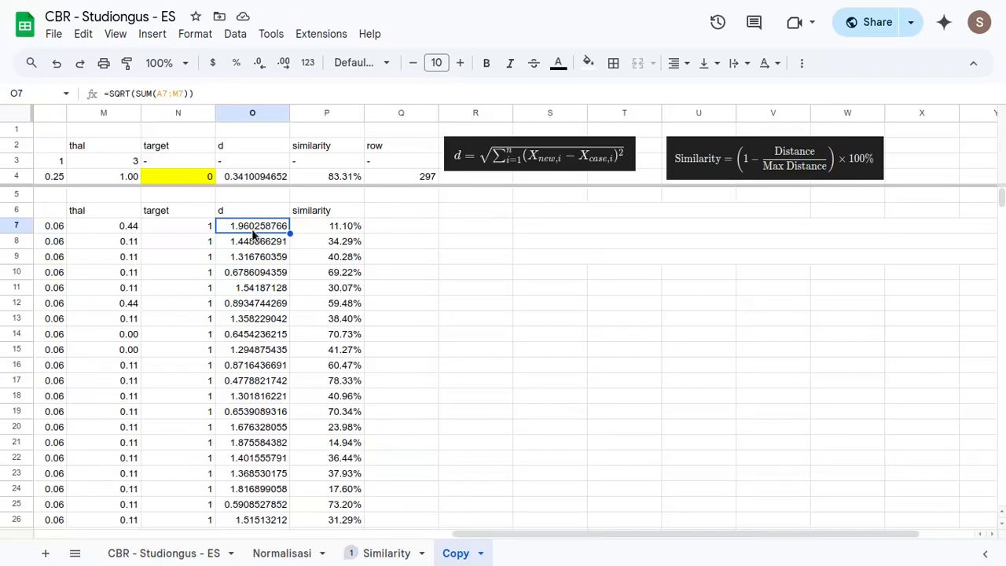
key("ctrl+Down")
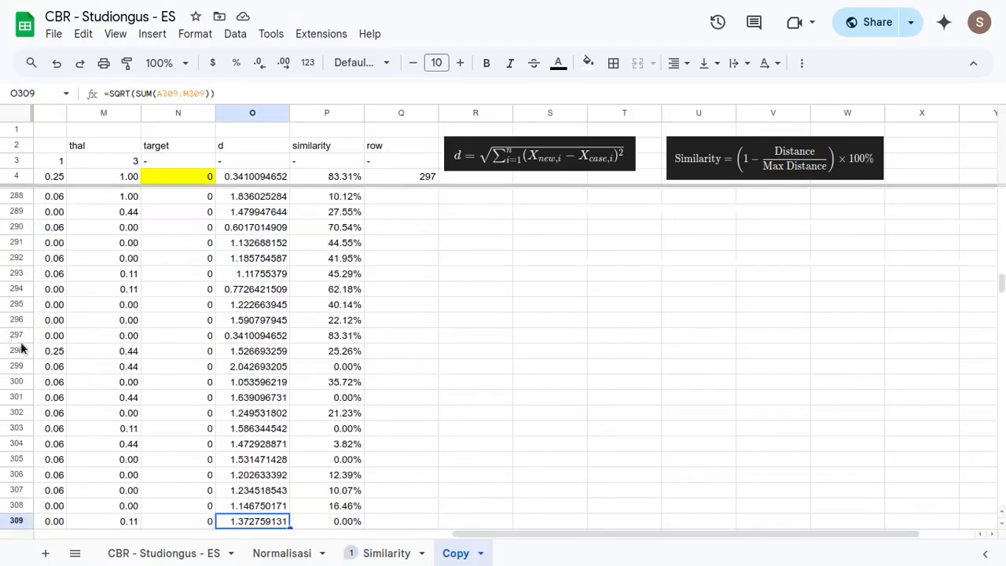
left_click_drag(48, 338, 200, 338)
left_click(196, 336)
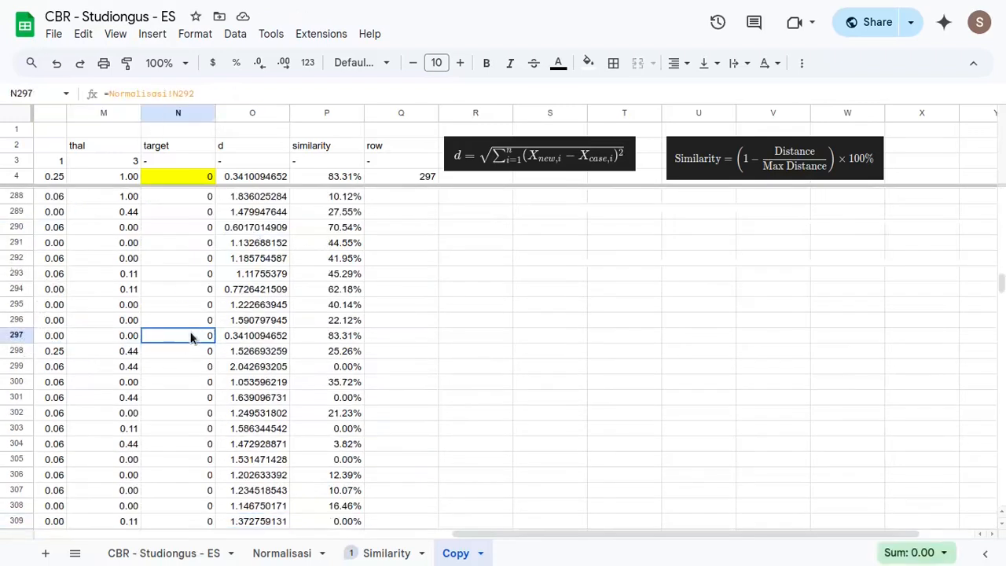
scroll(334, 348, "up", 4)
left_click(338, 349)
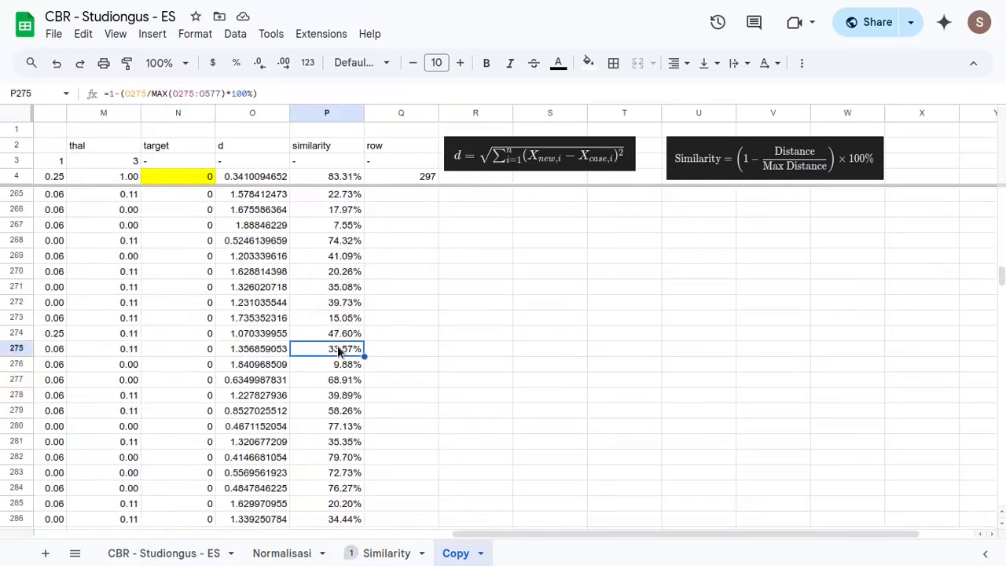
key("ctrl+Up")
- Set the text colour of the hidden notes in R8:T21 to black
left_click_drag(493, 224, 659, 433)
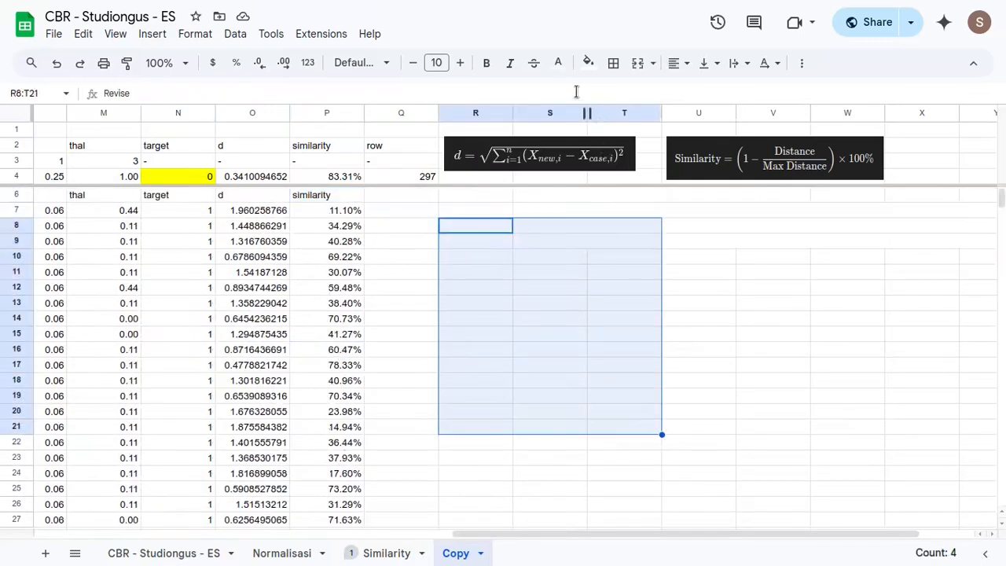
left_click(558, 62)
left_click(564, 113)
left_click(772, 365)
- Fill the note label cells R5:R10 with black
scroll(483, 280, "up", 1)
left_click_drag(475, 194, 482, 275)
left_click(588, 63)
left_click(590, 130)
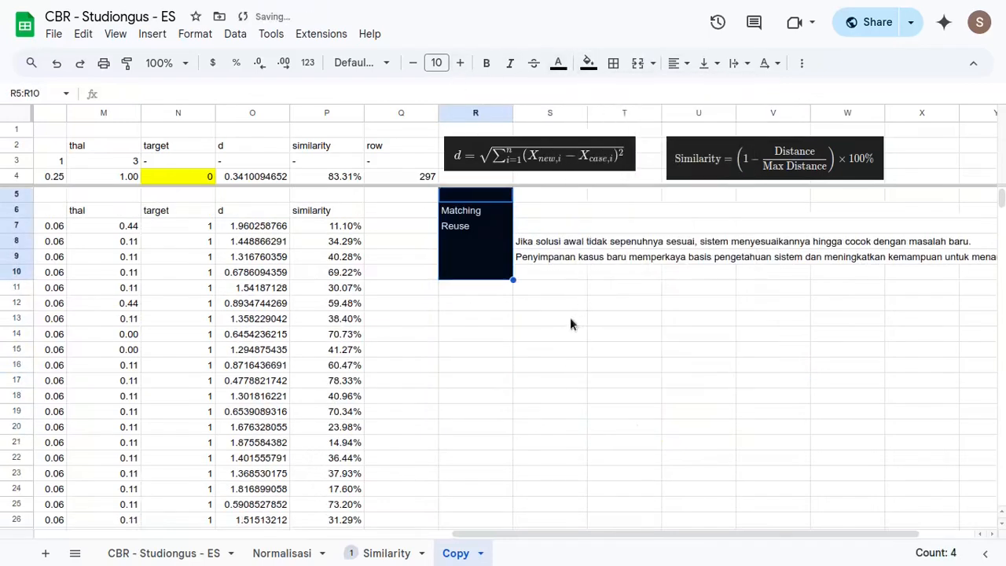
- Undo the black fill on the note label cells R5:R10 and set their text colour to black
key("ctrl+z")
left_click(558, 63)
left_click(563, 113)
left_click_drag(557, 382, 559, 390)
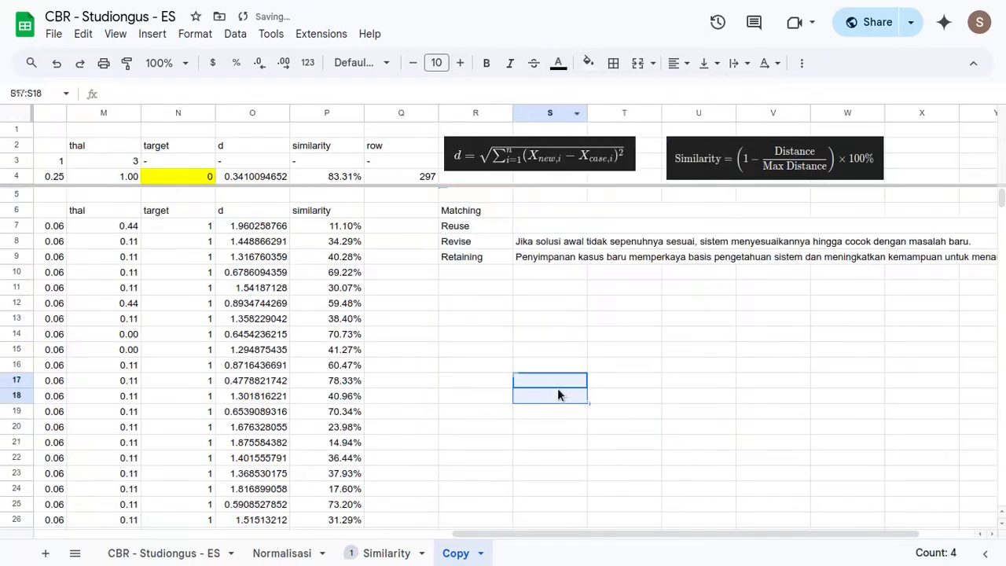
- Set the text colour of the Matching and Reuse notes in R6:S7 to black
left_click_drag(487, 211, 574, 231)
left_click(558, 63)
left_click(564, 114)
left_click(581, 288)
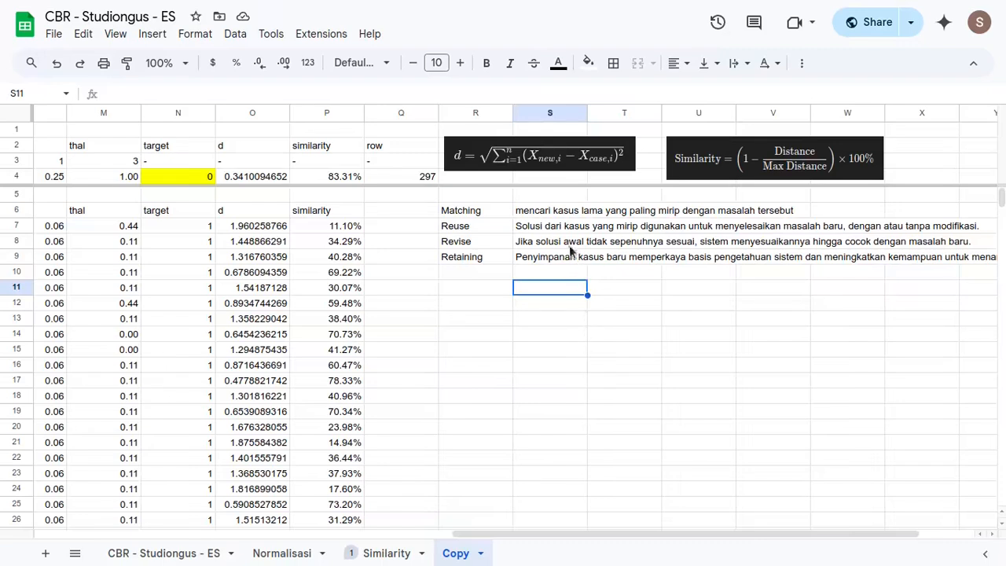
- Review the Matching and Reuse notes against the closest case's row number in Q4 and the predicted target in N4
left_click_drag(481, 212, 525, 214)
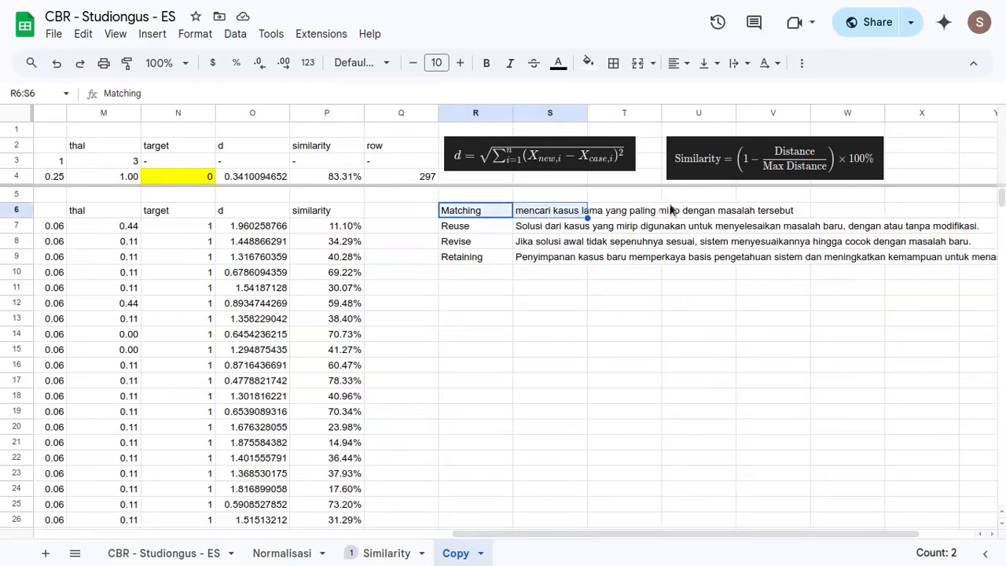
left_click(421, 176)
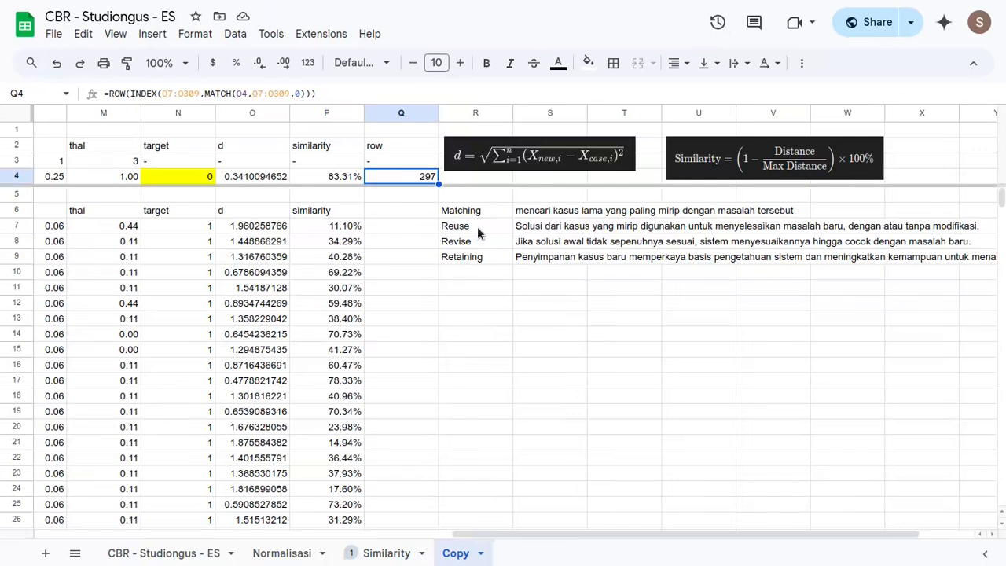
left_click_drag(477, 226, 540, 231)
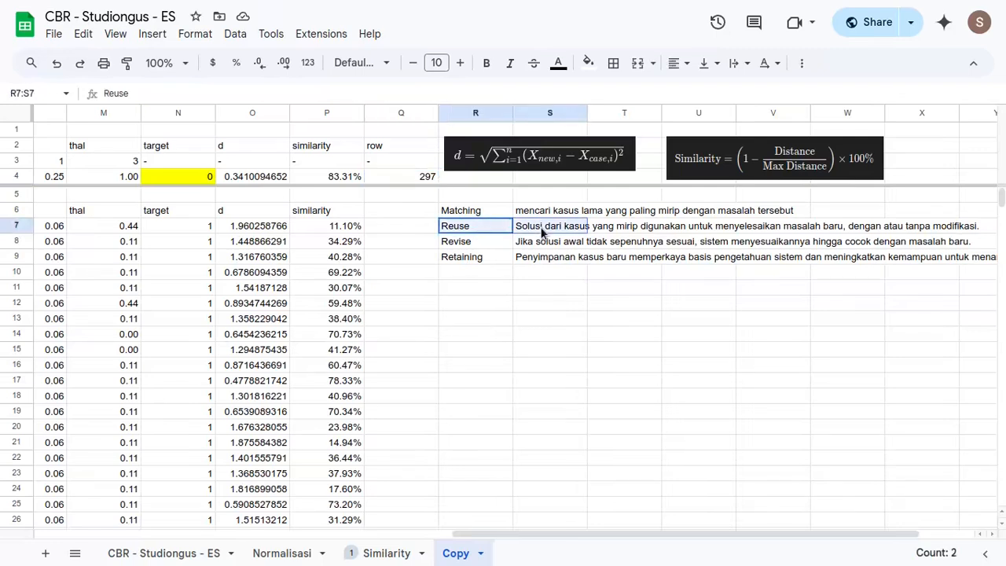
left_click(564, 229)
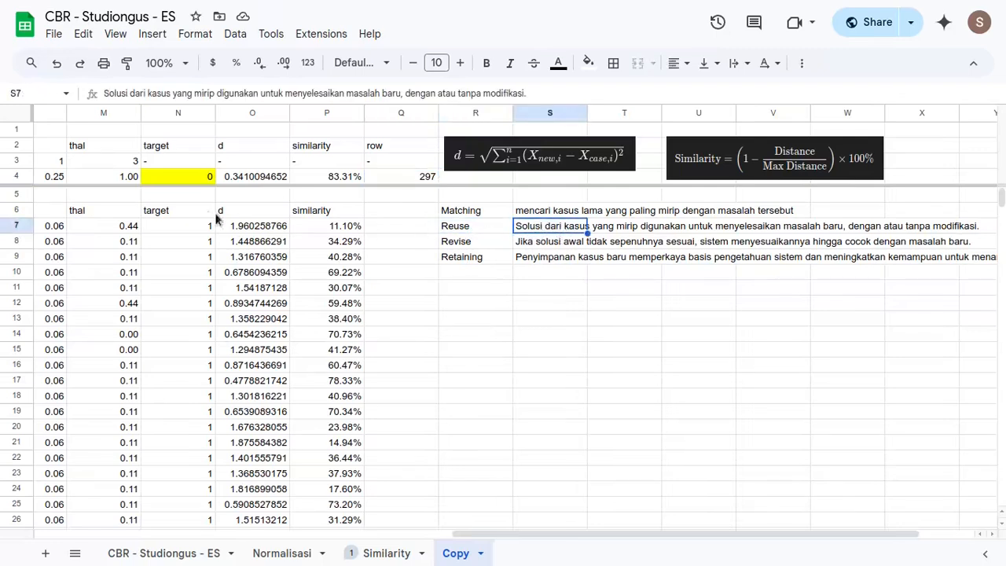
left_click(202, 183)
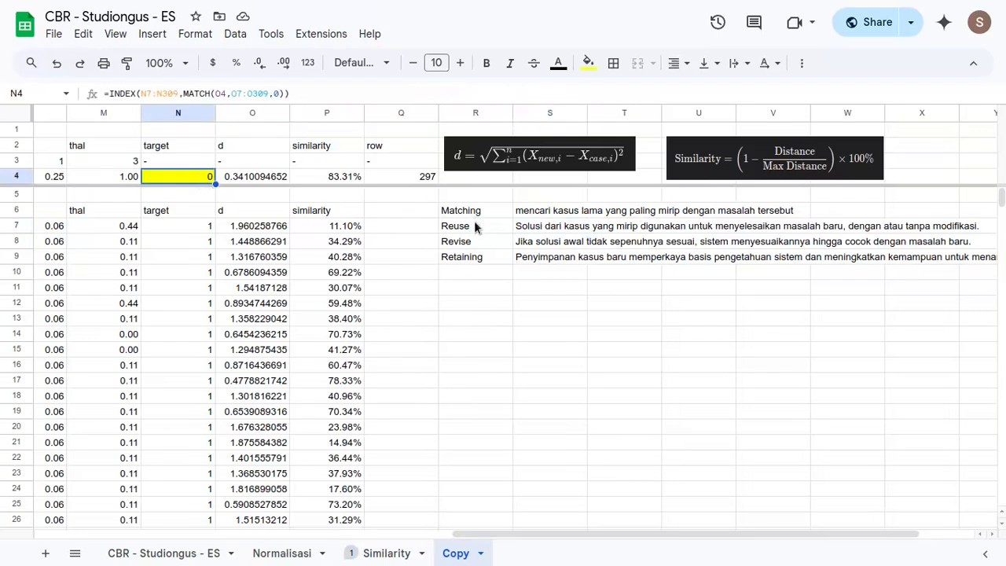
left_click(474, 224)
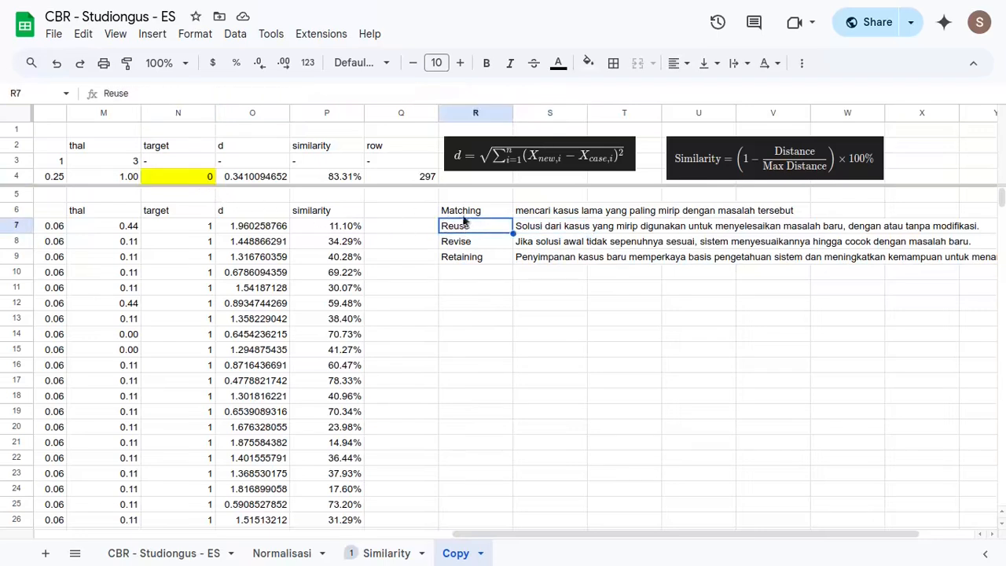
left_click(183, 179)
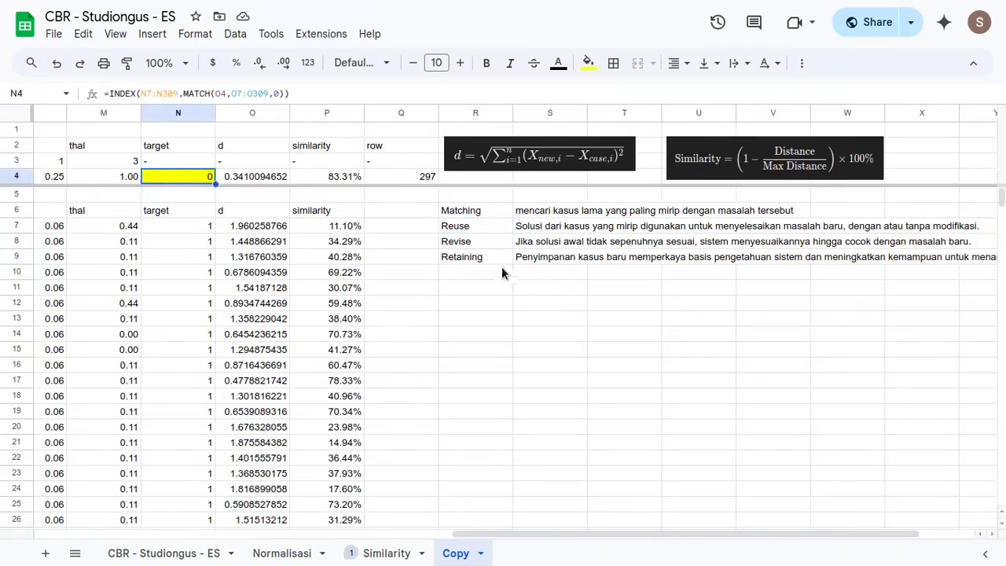
- Review the Revise note in R8:S8 against the similarity in P4 and the prediction results in N4:P4
left_click_drag(491, 244, 519, 250)
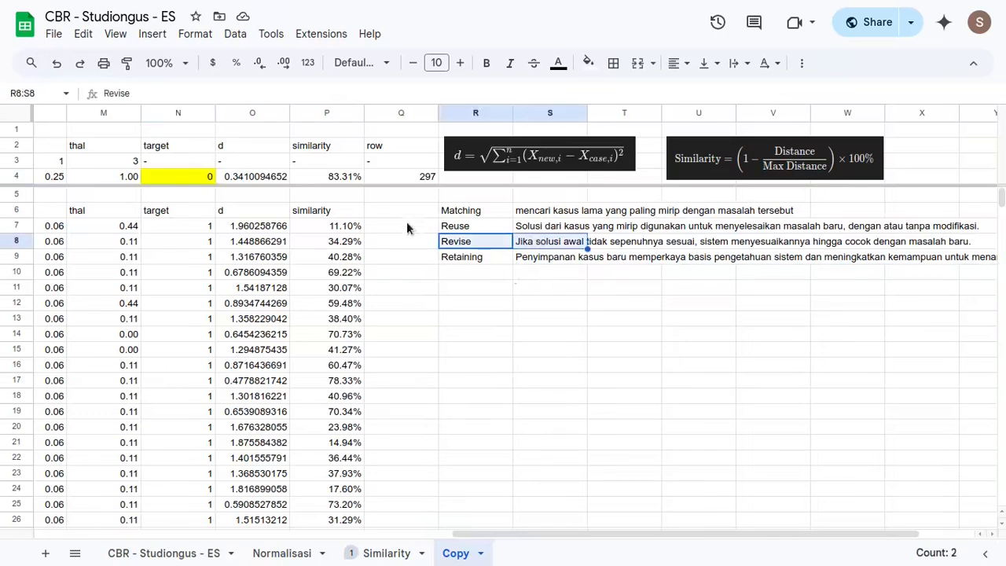
left_click(360, 180)
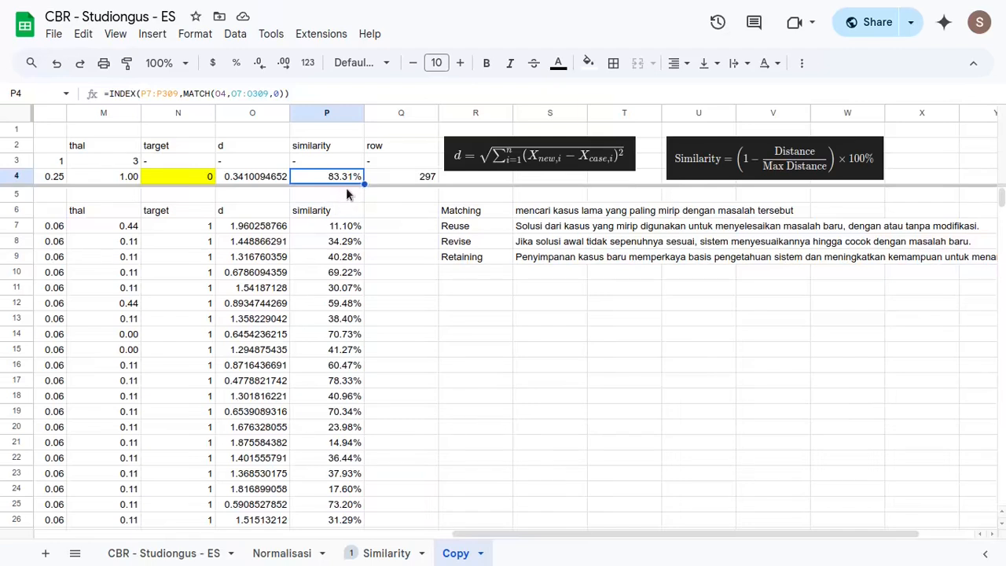
left_click_drag(497, 241, 541, 246)
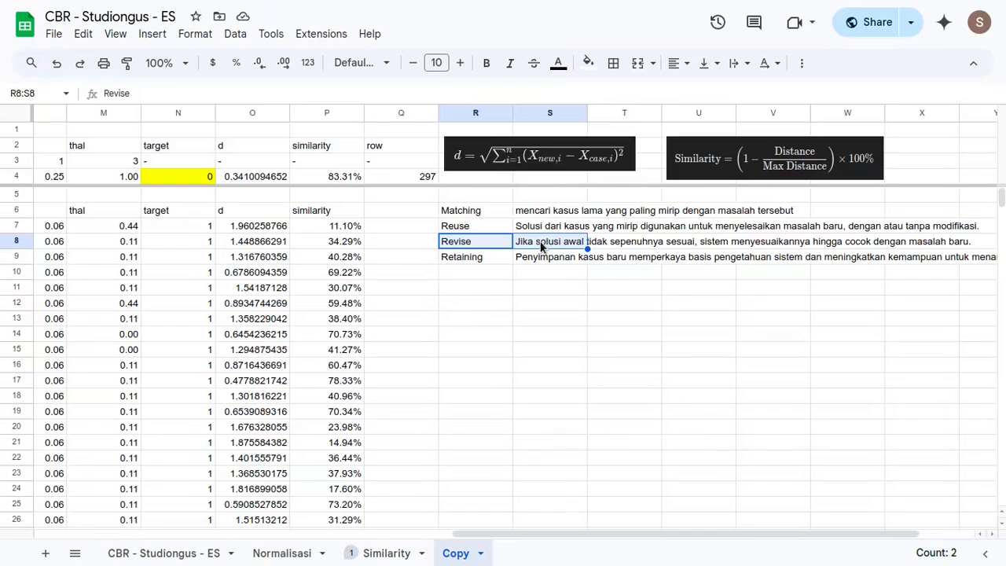
left_click(347, 180)
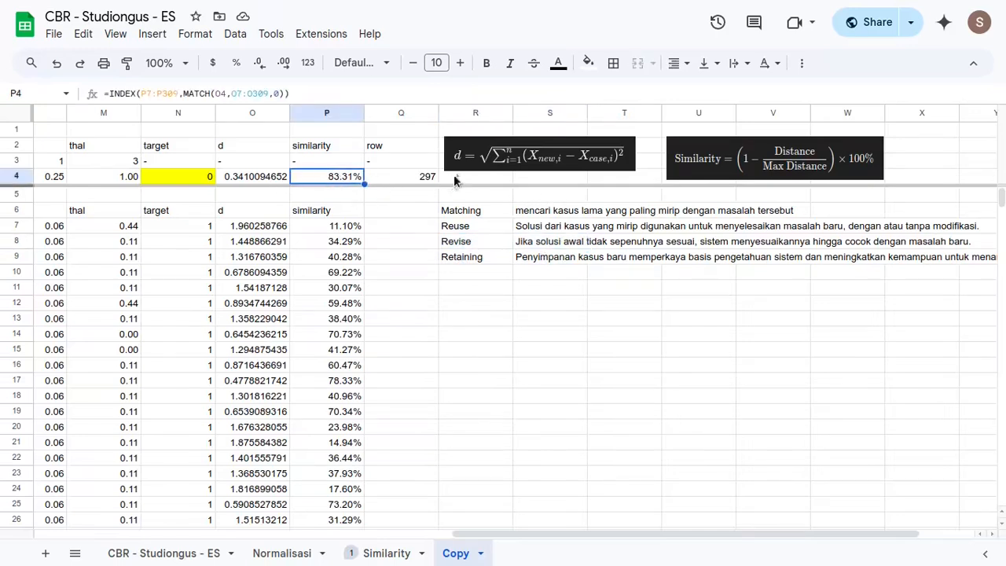
left_click_drag(208, 184, 297, 177)
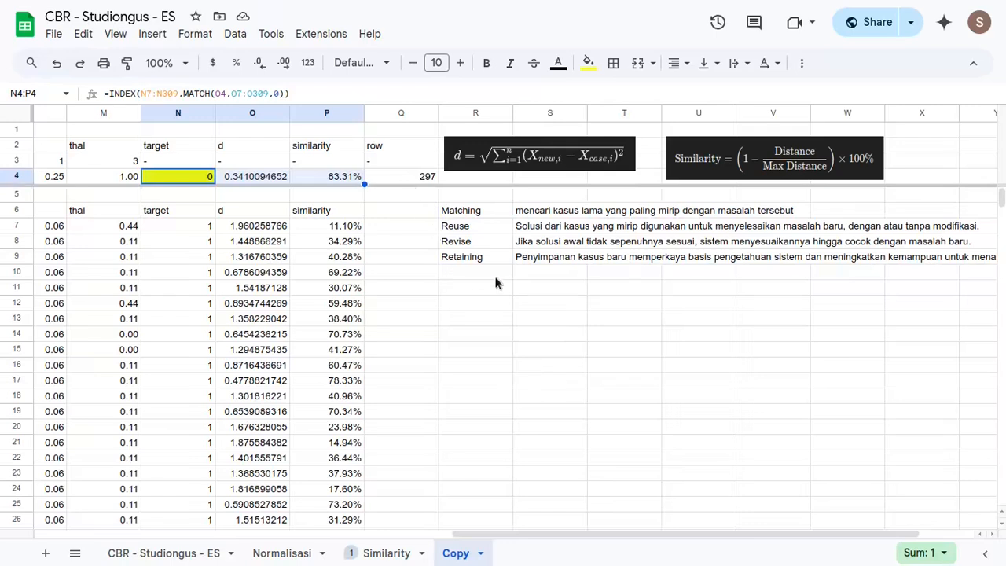
left_click_drag(494, 240, 532, 247)
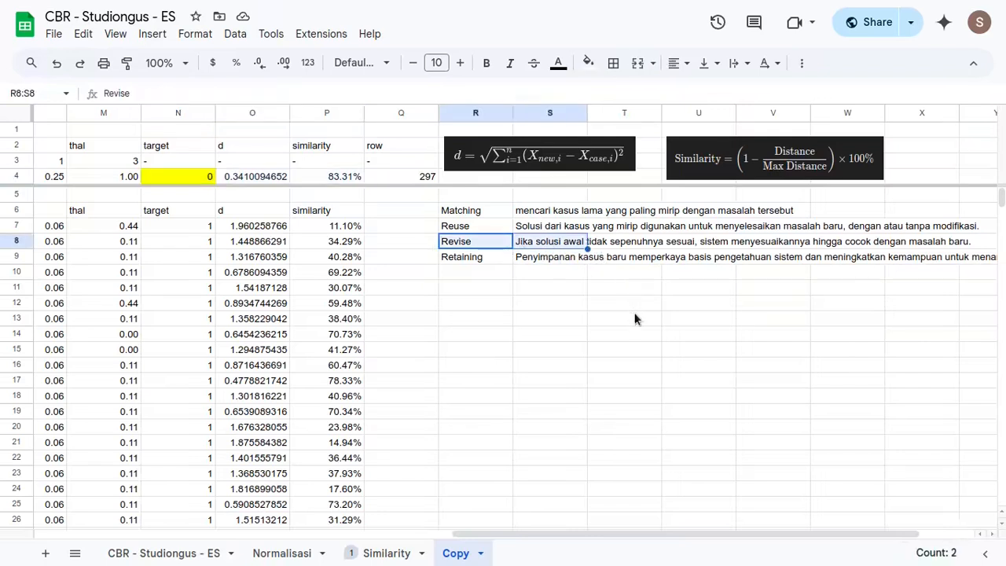
- Review the Retaining note in R9:S9 together with the new case's normalized values and its similarity in P4
left_click_drag(494, 259, 581, 258)
left_click_drag(504, 257, 567, 258)
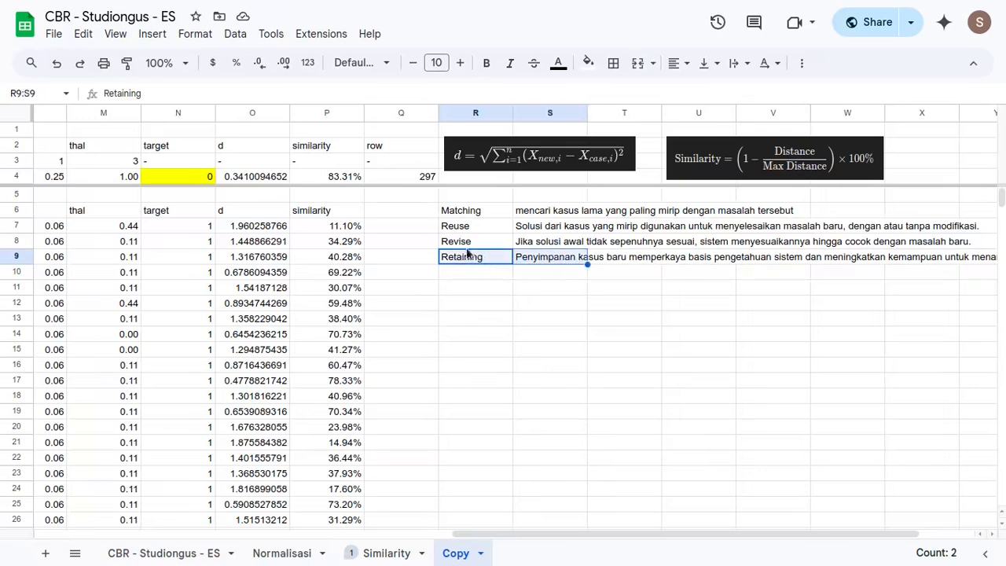
scroll(285, 175, "left", 10)
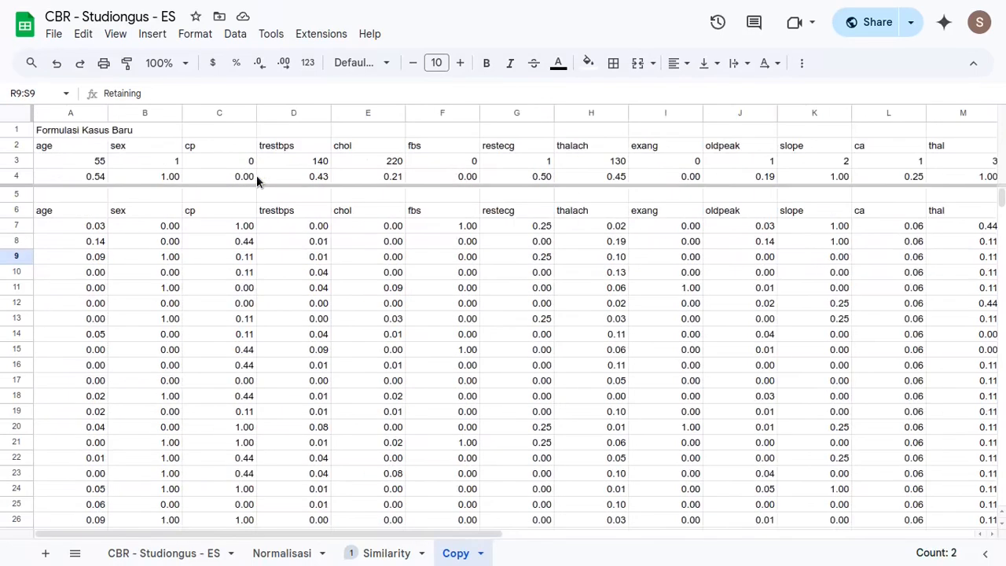
scroll(293, 180, "right", 10)
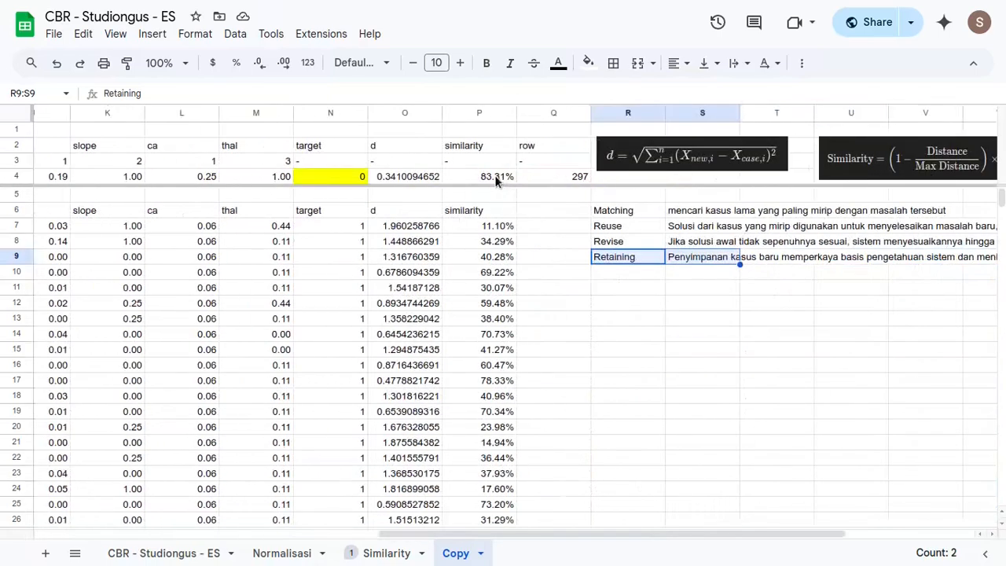
left_click(503, 177)
scroll(445, 190, "left", 10)
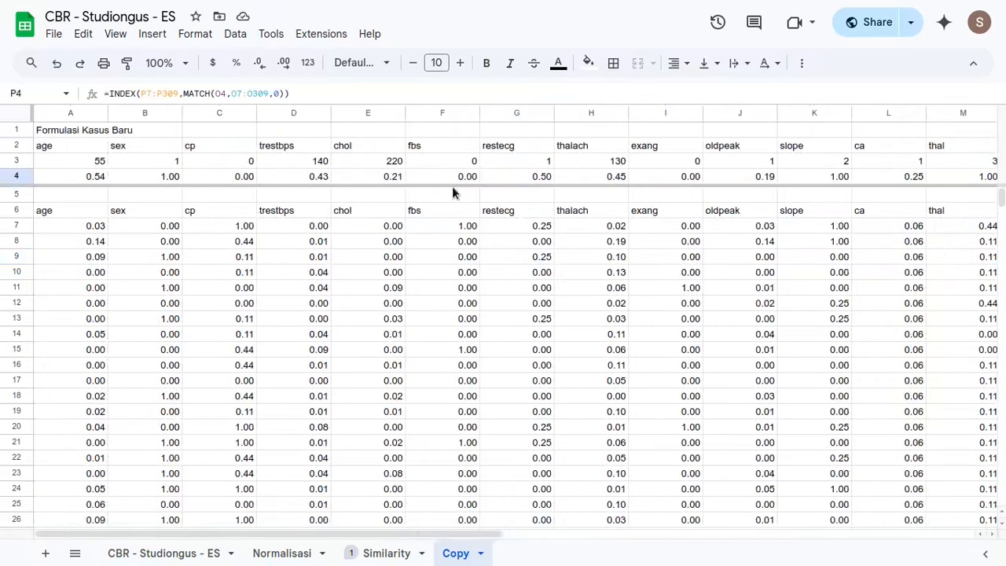
- Examine the new case's raw values in row 3, the last rows of the CBR - Studiongus - ES sheet and its source link
left_click_drag(96, 162, 902, 173)
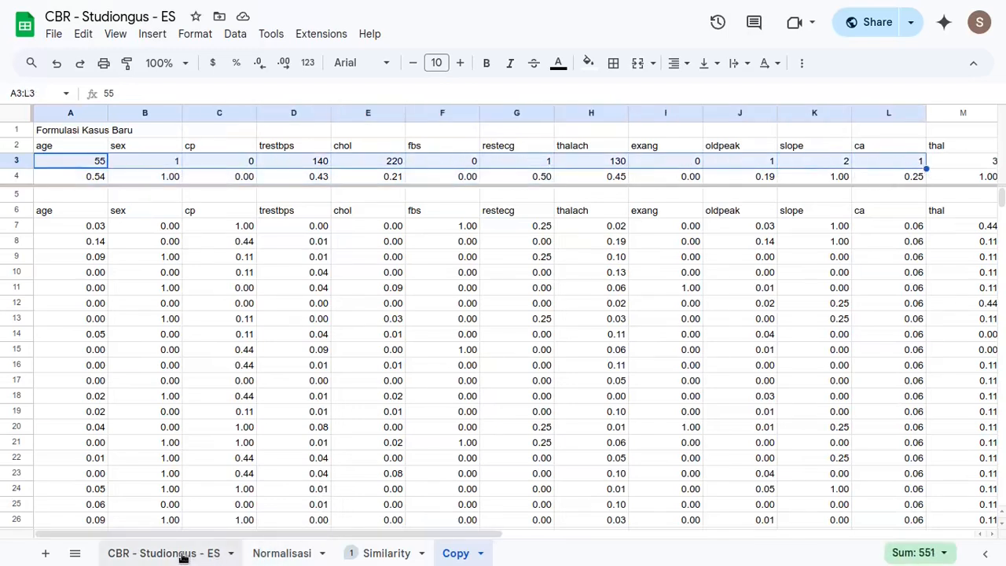
left_click(100, 243)
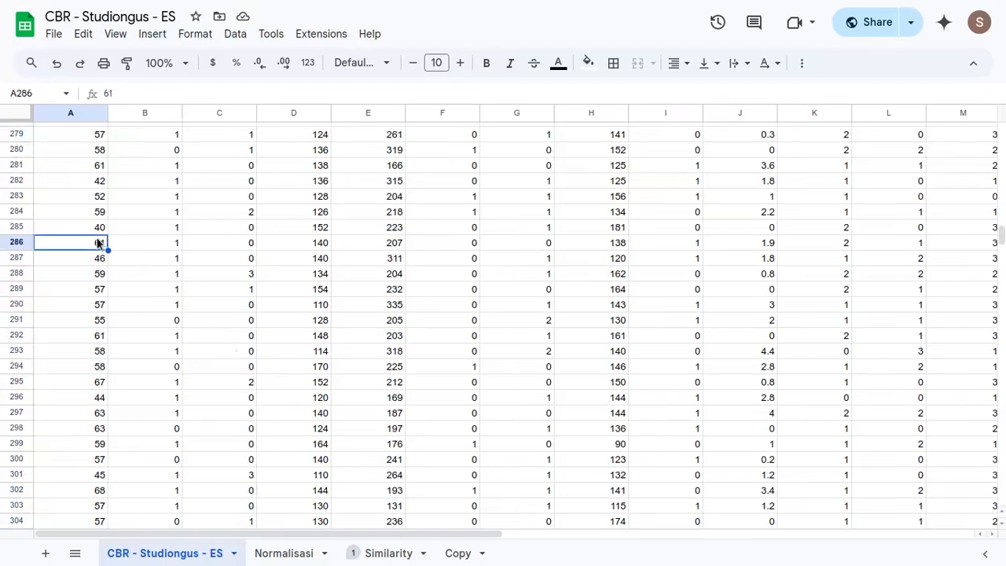
key("ctrl+Down")
scroll(78, 283, "down", 3)
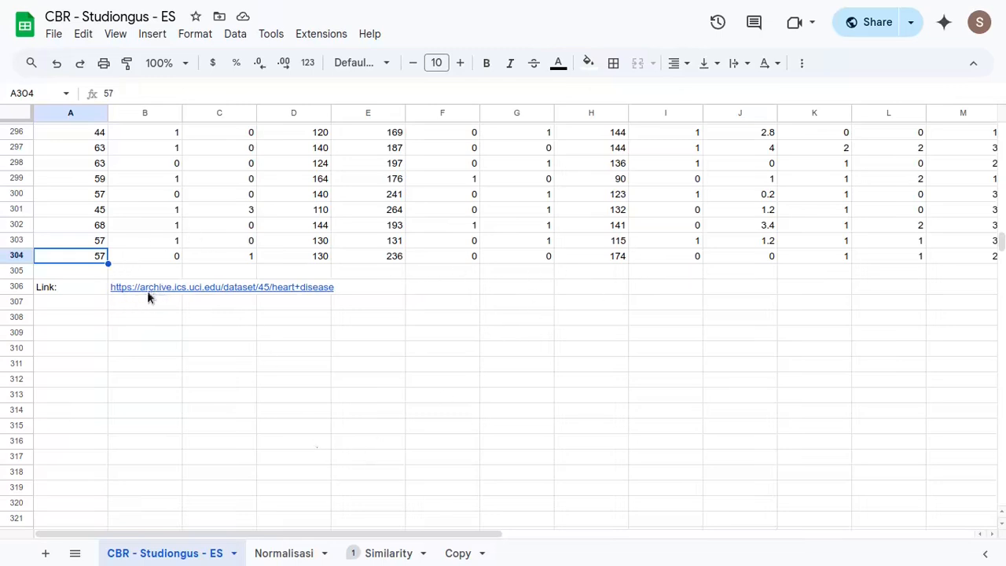
mouse_move(162, 292)
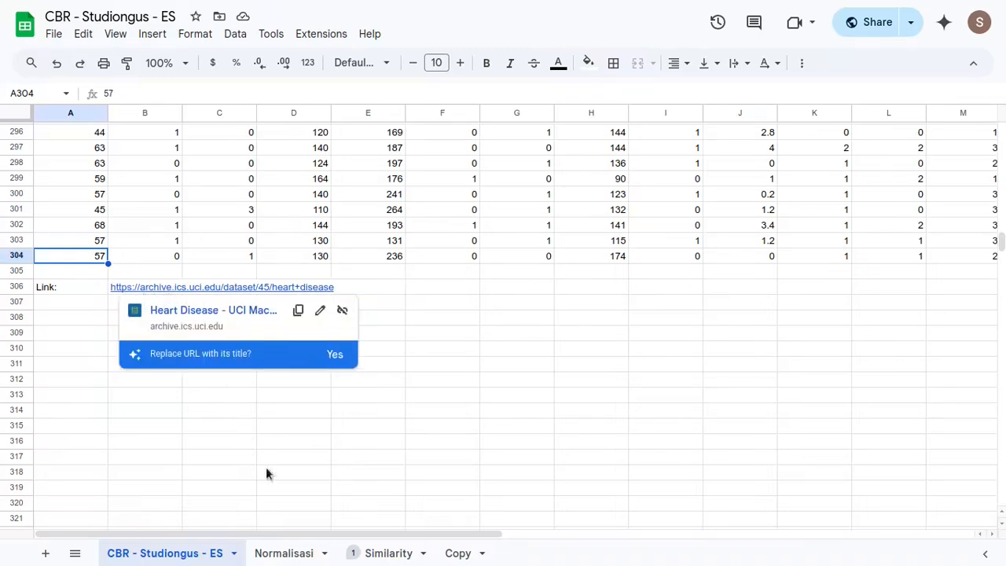
- Return to the Copy sheet and reread the Revise and Retaining notes in R8:S9
left_click(459, 553)
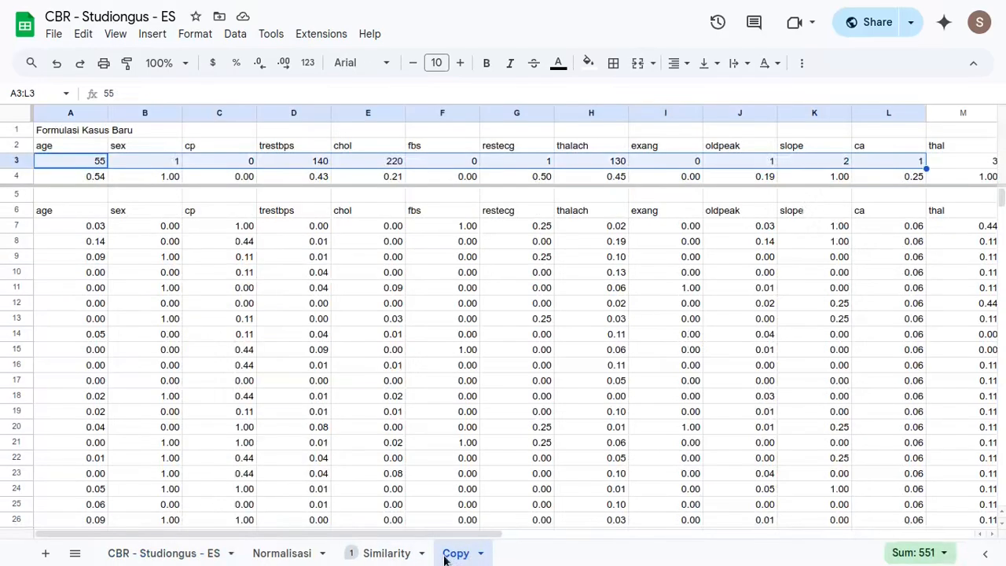
scroll(629, 224, "right", 9)
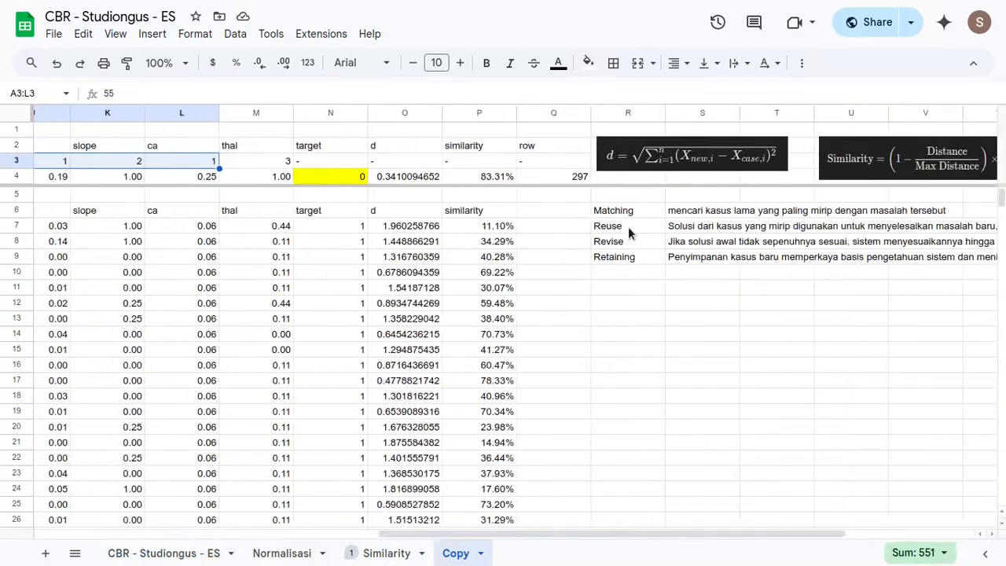
left_click_drag(626, 258, 674, 260)
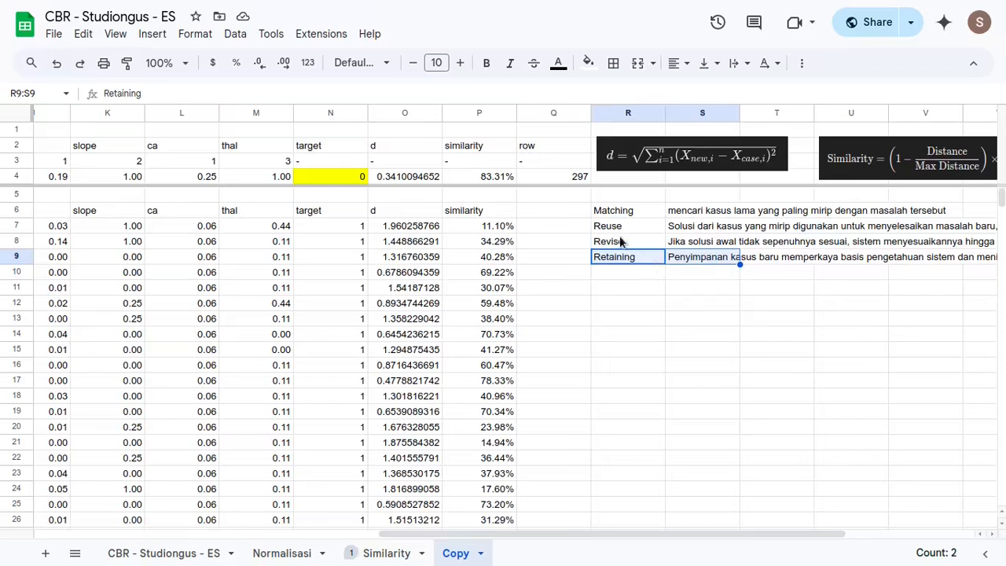
left_click_drag(622, 241, 689, 260)
left_click(666, 335)
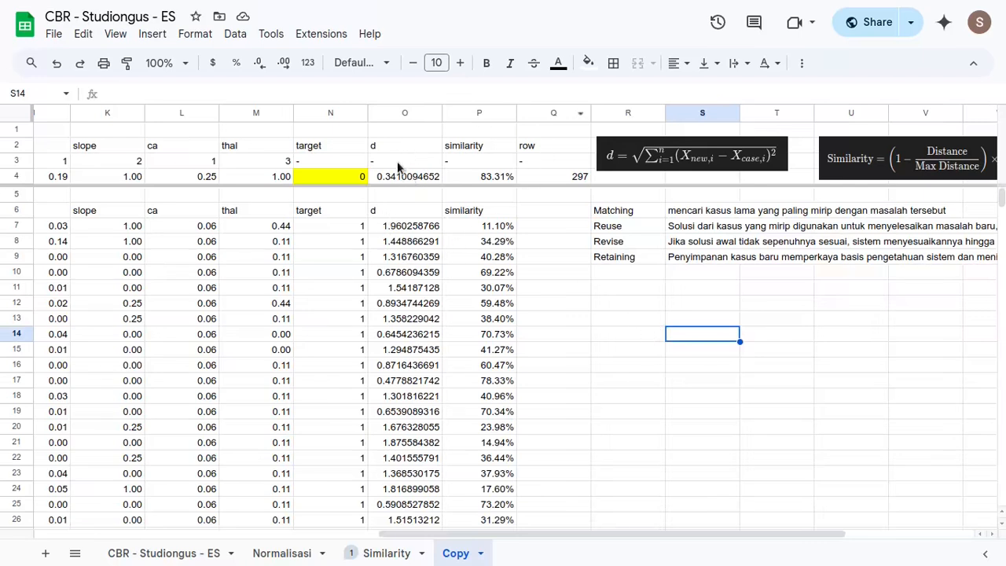
- Review the distance and similarity results in O2:P4 alongside the distance formula image and the Reuse label
left_click_drag(405, 150, 420, 192)
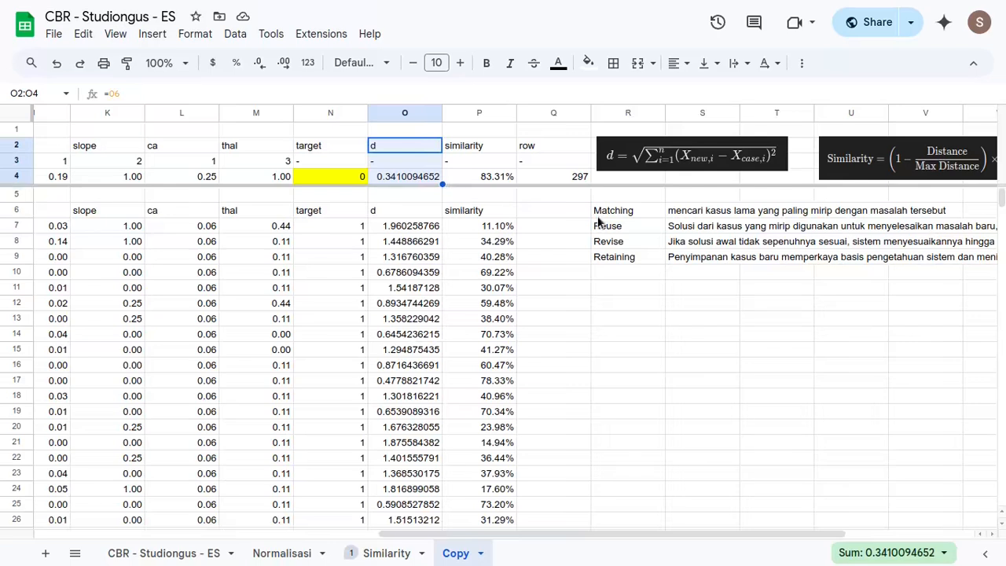
left_click_drag(476, 149, 470, 177)
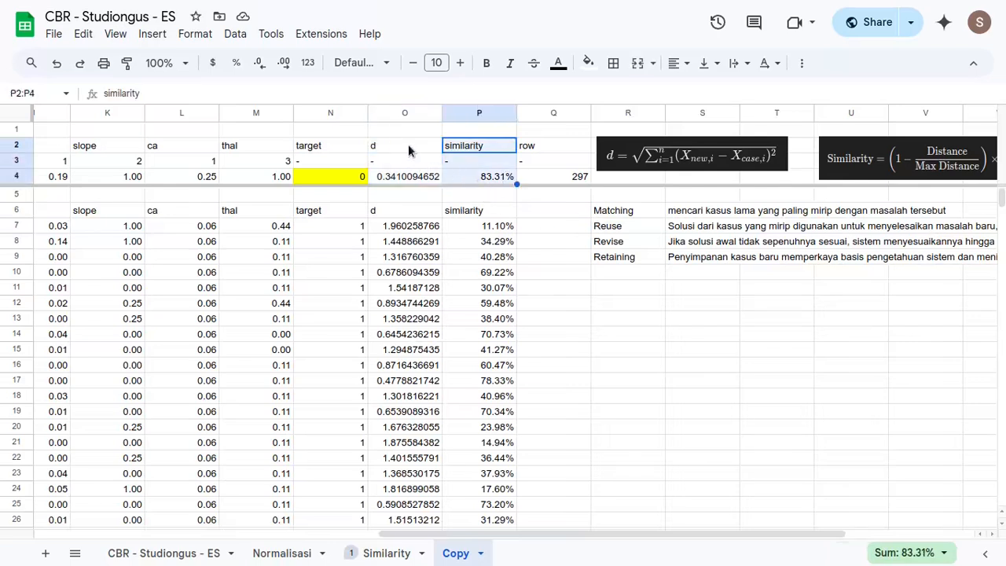
left_click_drag(406, 146, 406, 177)
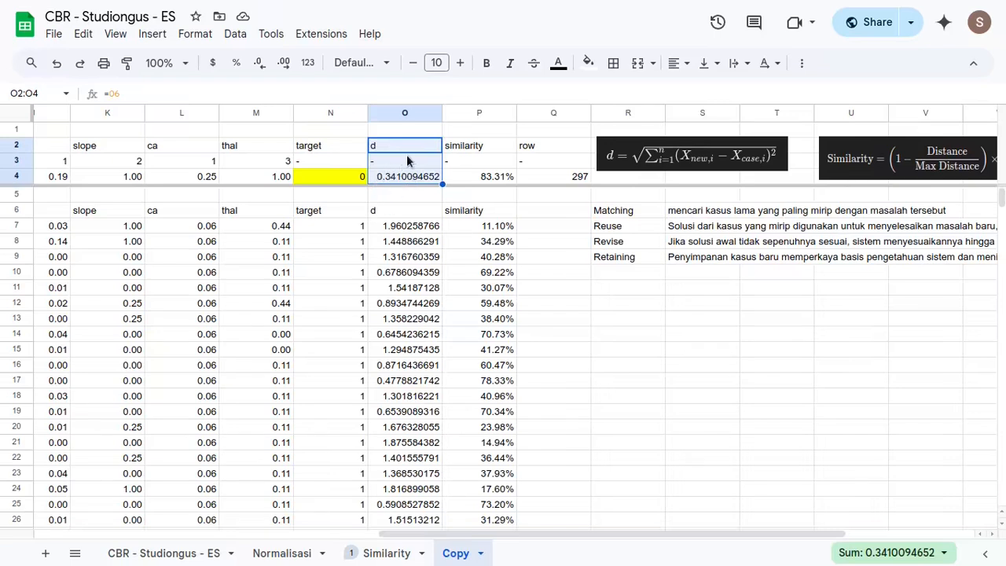
left_click_drag(404, 147, 405, 161)
left_click(694, 159)
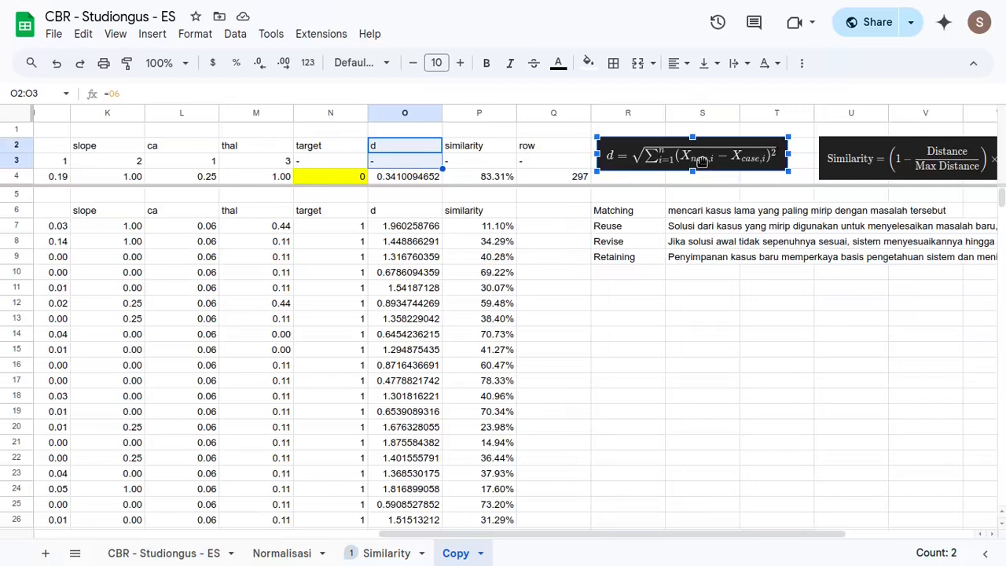
left_click(621, 231)
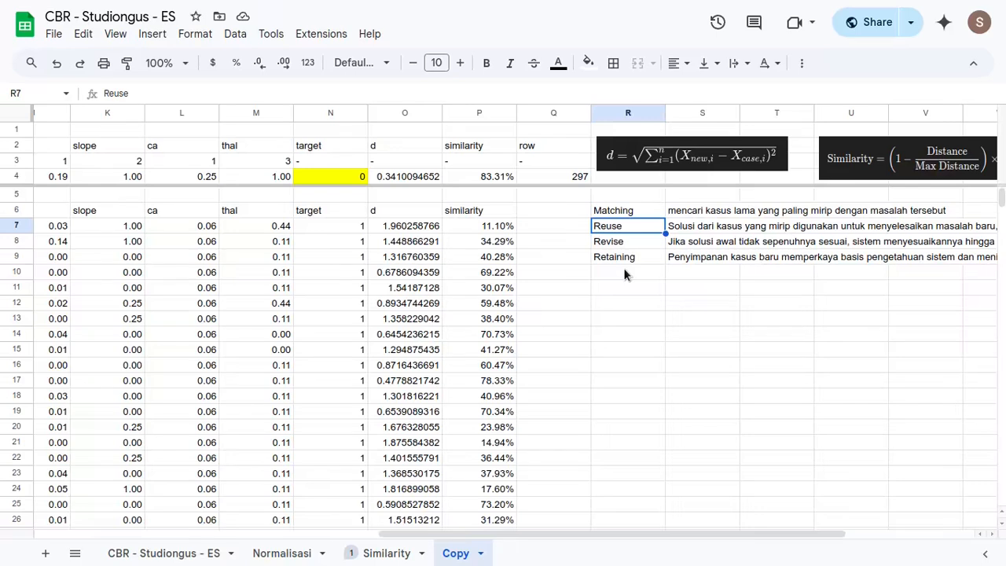
key("alt+Tab")
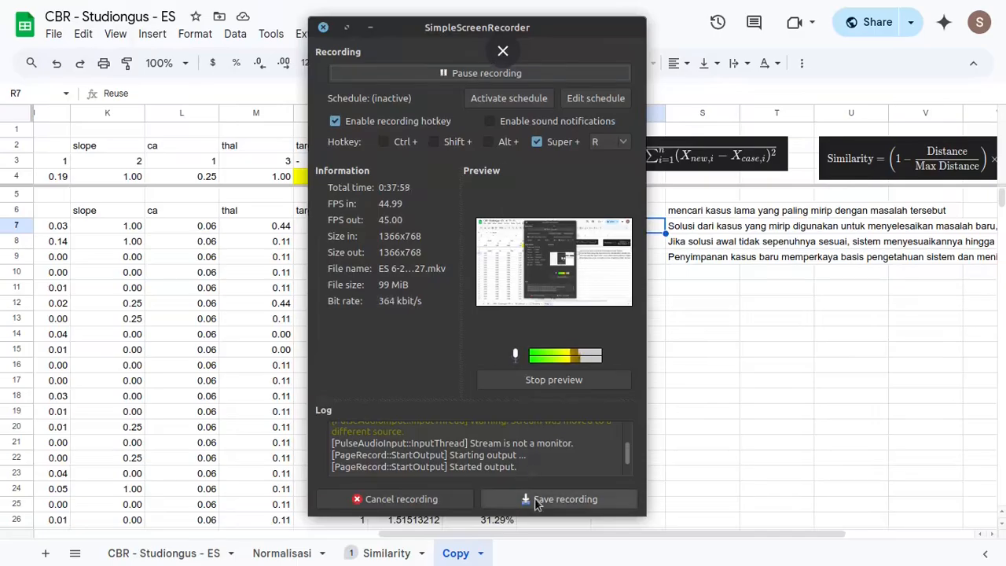